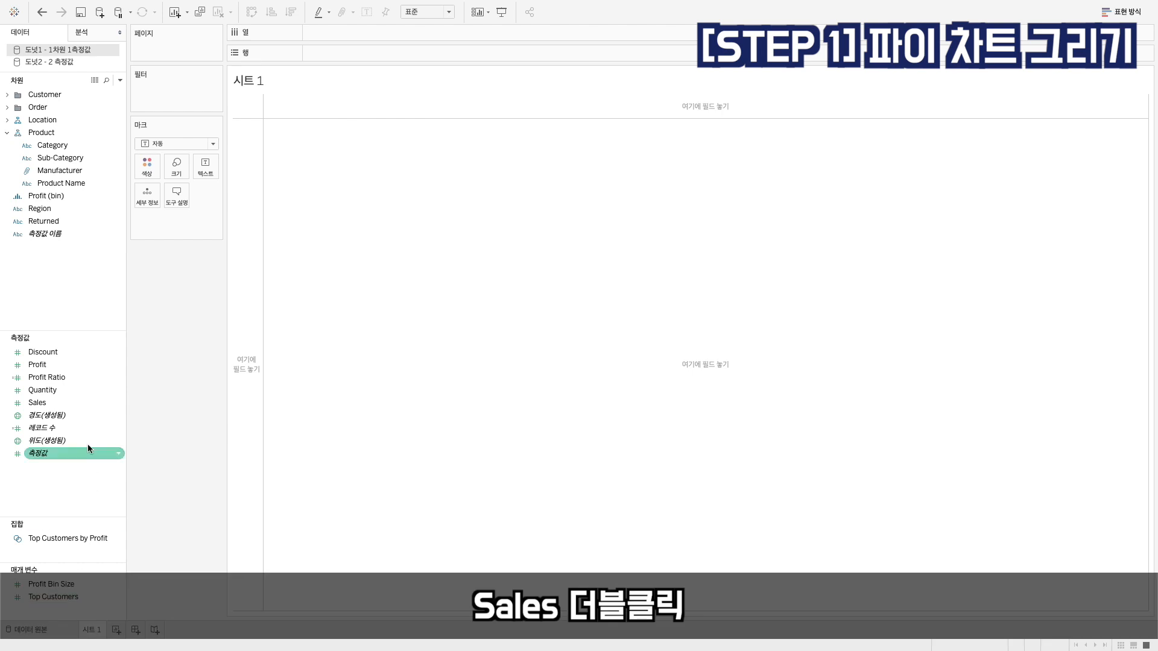
# Plot total Sales as a bar, colour it by Returned, and highlight the Yes and Null legend entries in turn
pyautogui.doubleClick(73, 406)
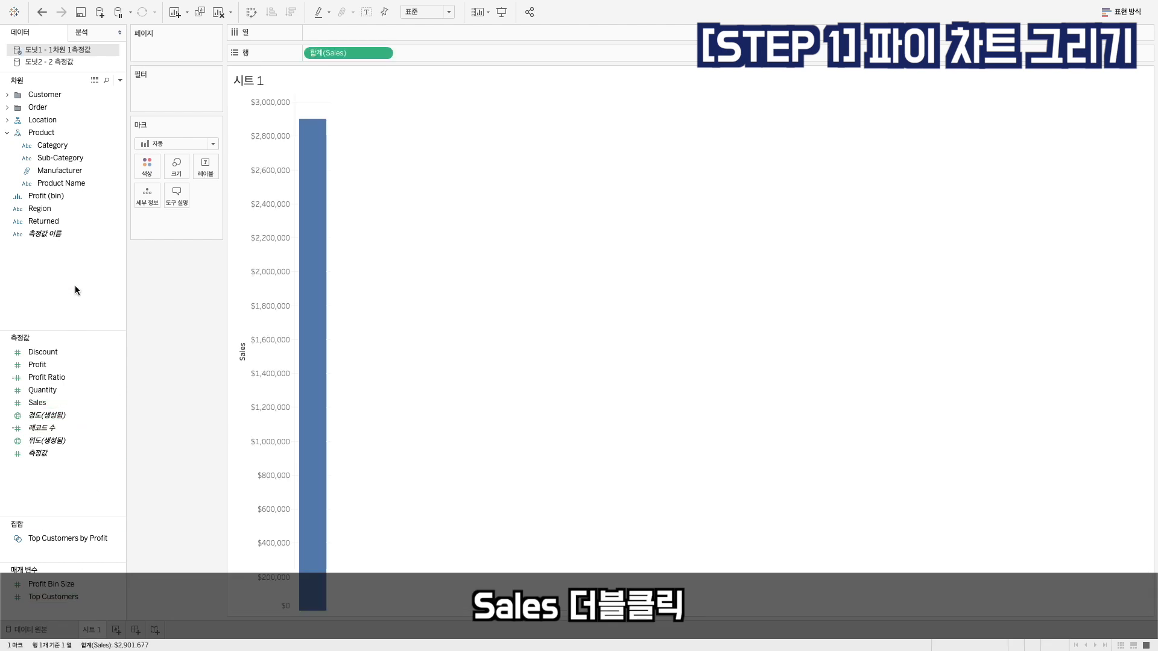
pyautogui.click(64, 220)
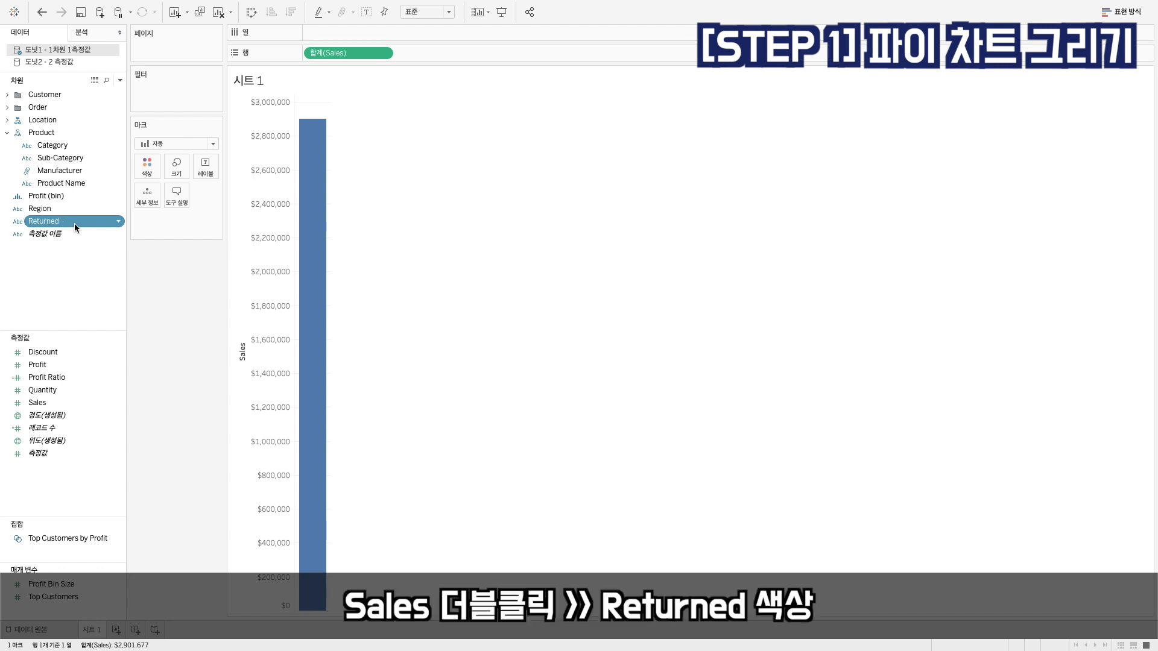
pyautogui.moveTo(69, 223); pyautogui.dragTo(145, 174)
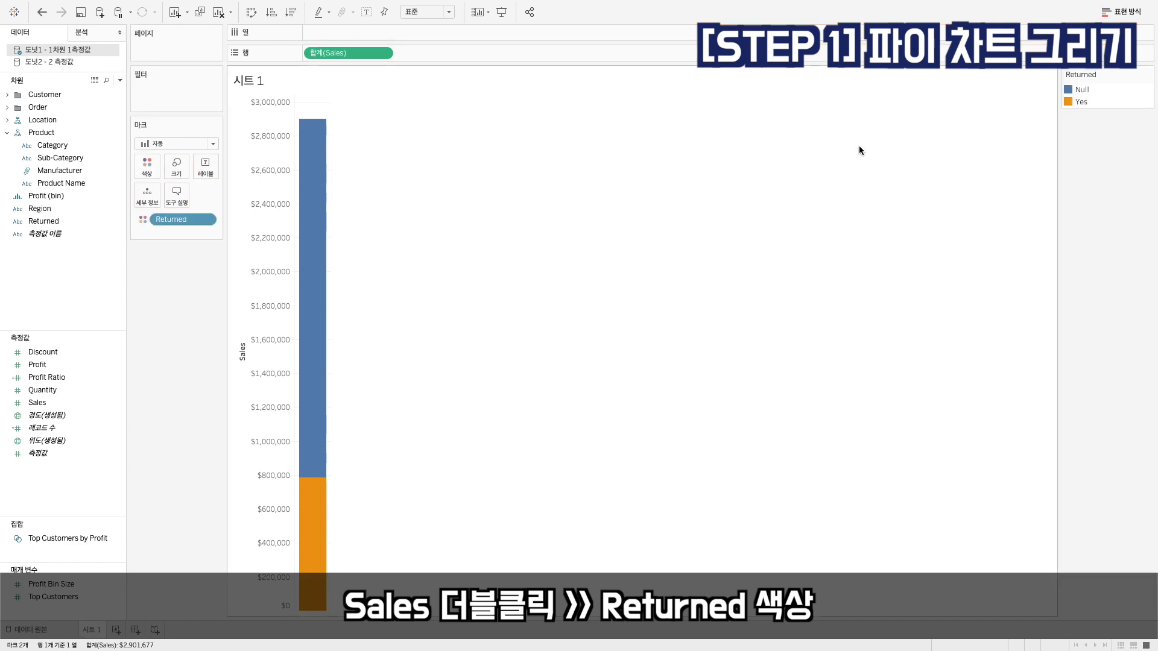
pyautogui.click(1079, 101)
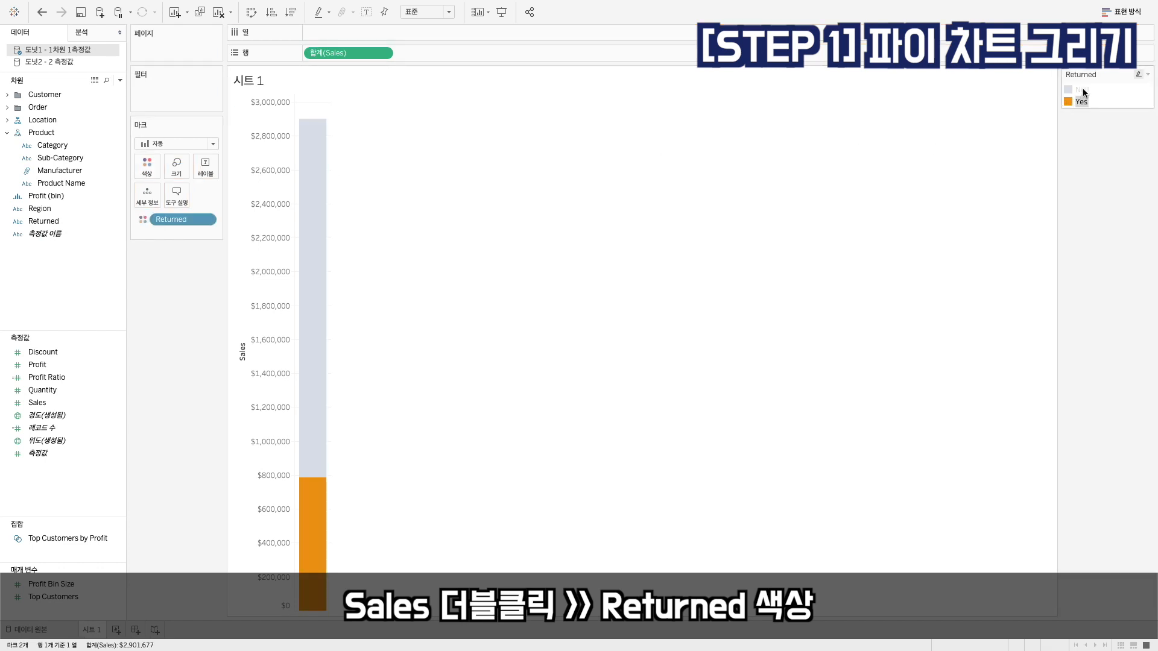
pyautogui.click(1082, 90)
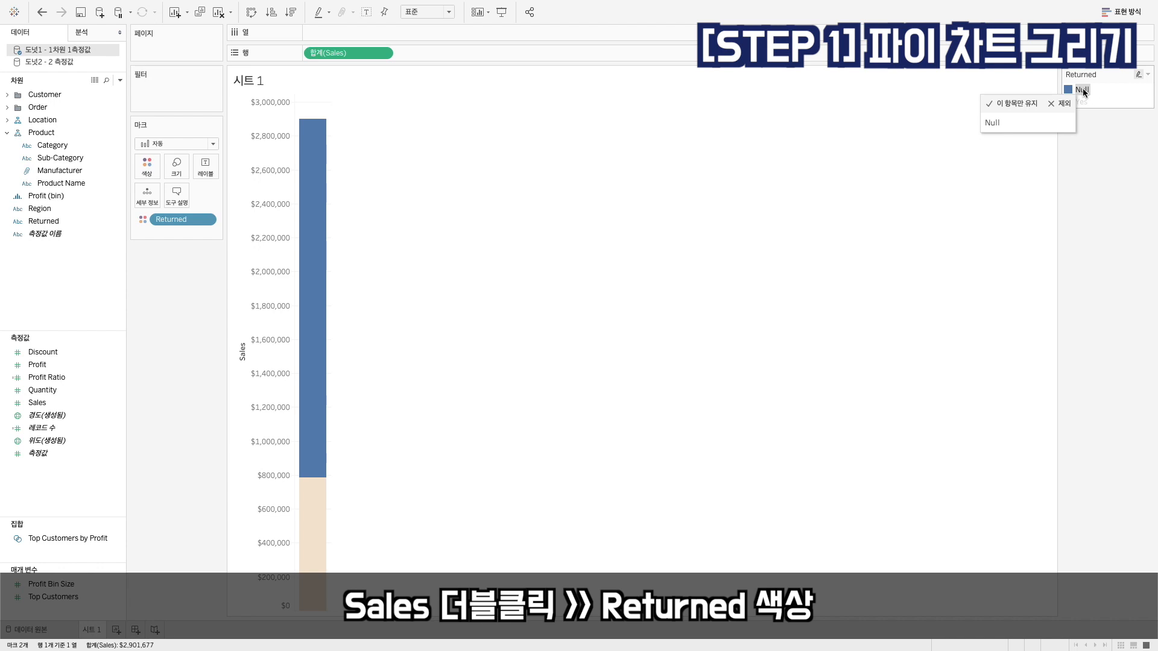
pyautogui.click(700, 290)
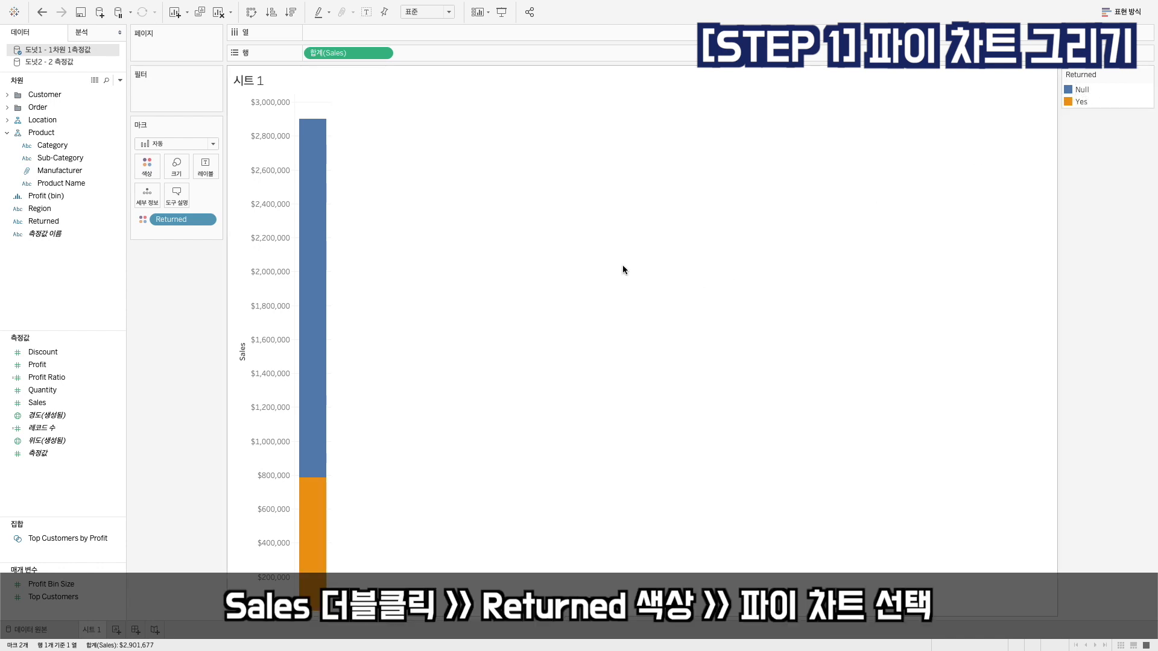
# Change the mark type to pie chart (파이 차트) and move SUM(Sales) from Rows to Angle (각도)
pyautogui.click(212, 143)
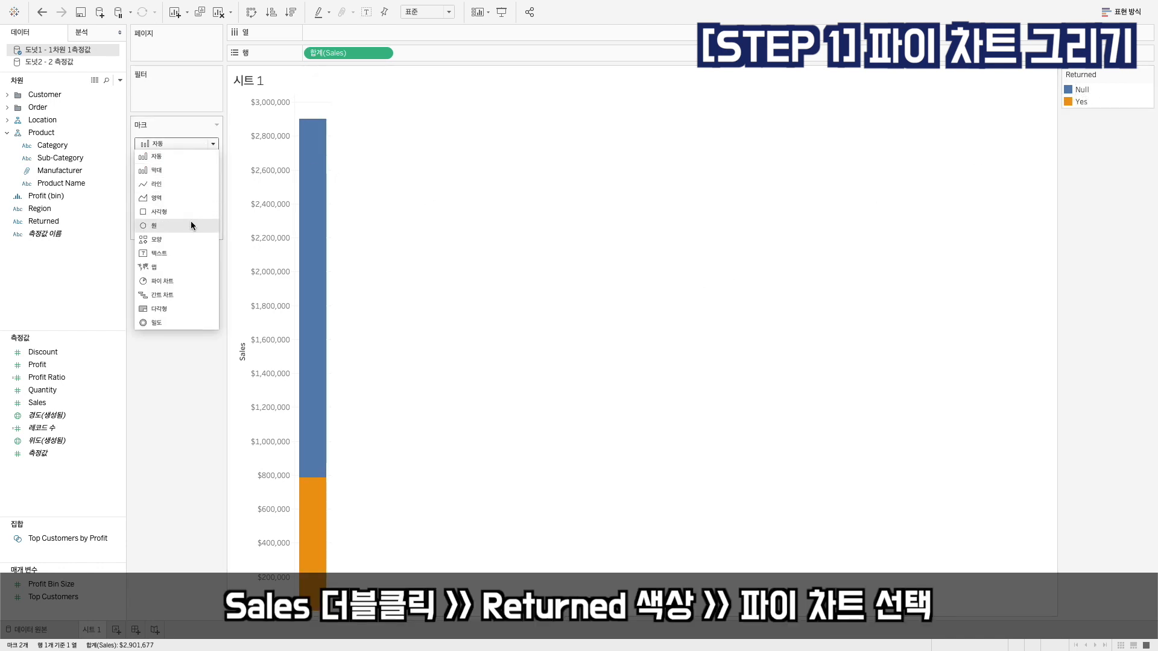
pyautogui.click(177, 280)
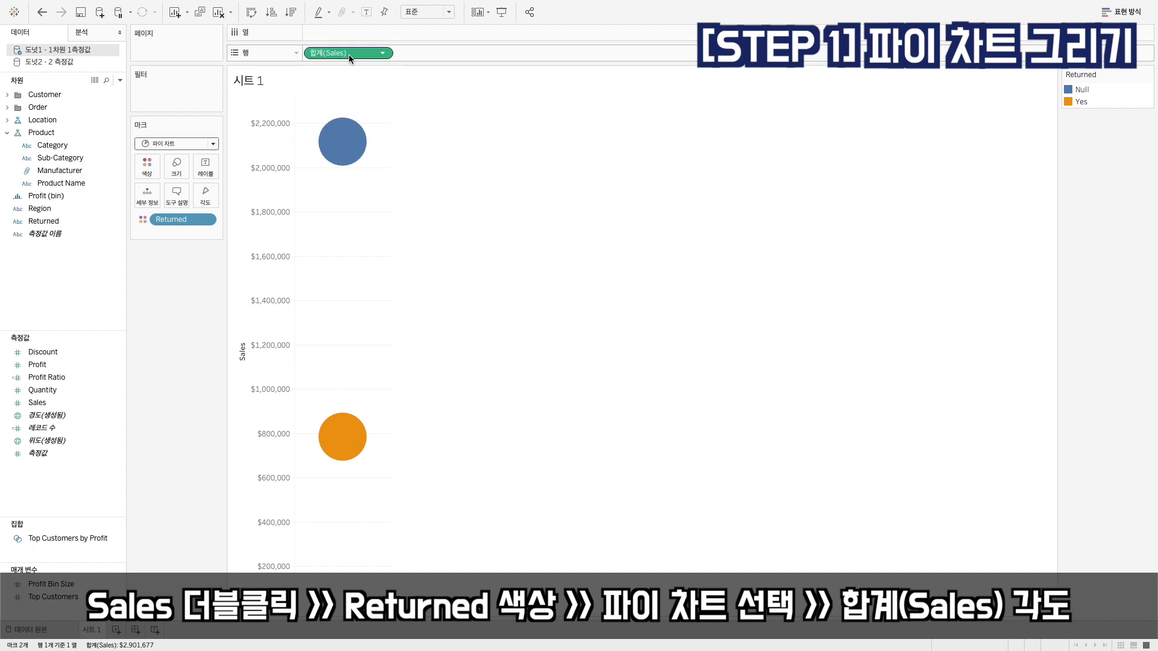
pyautogui.moveTo(349, 54); pyautogui.dragTo(204, 196)
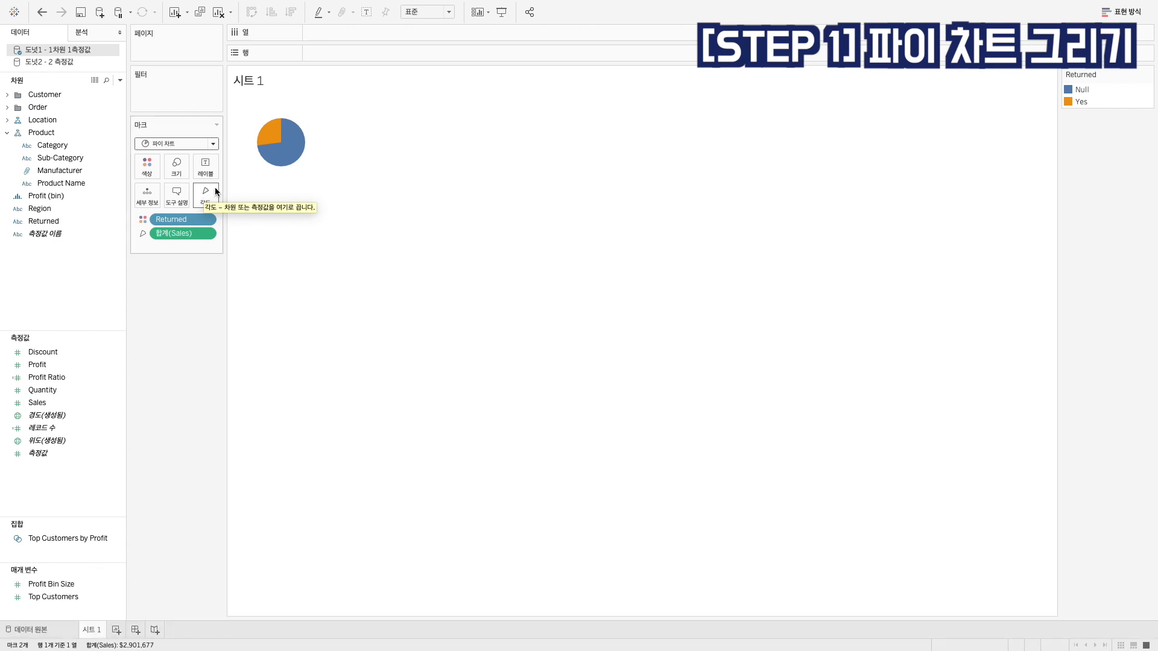
# Fit the pie chart to the entire view (전체 보기) and inspect the sales of its Yes and Null slices
pyautogui.click(410, 12)
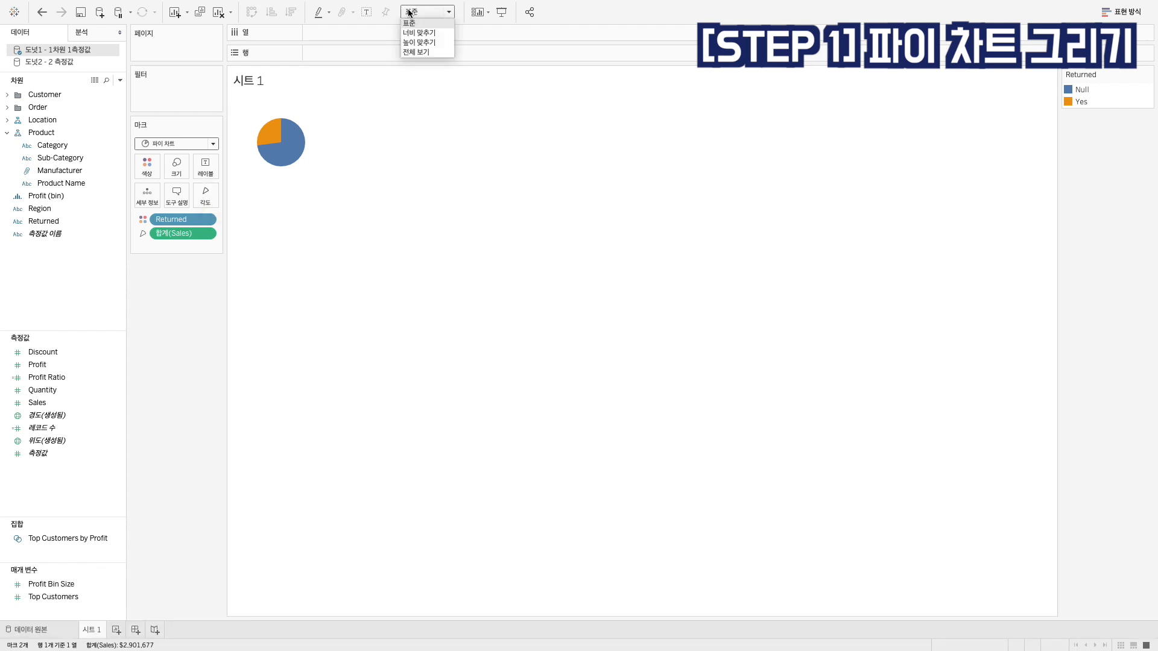
pyautogui.click(420, 53)
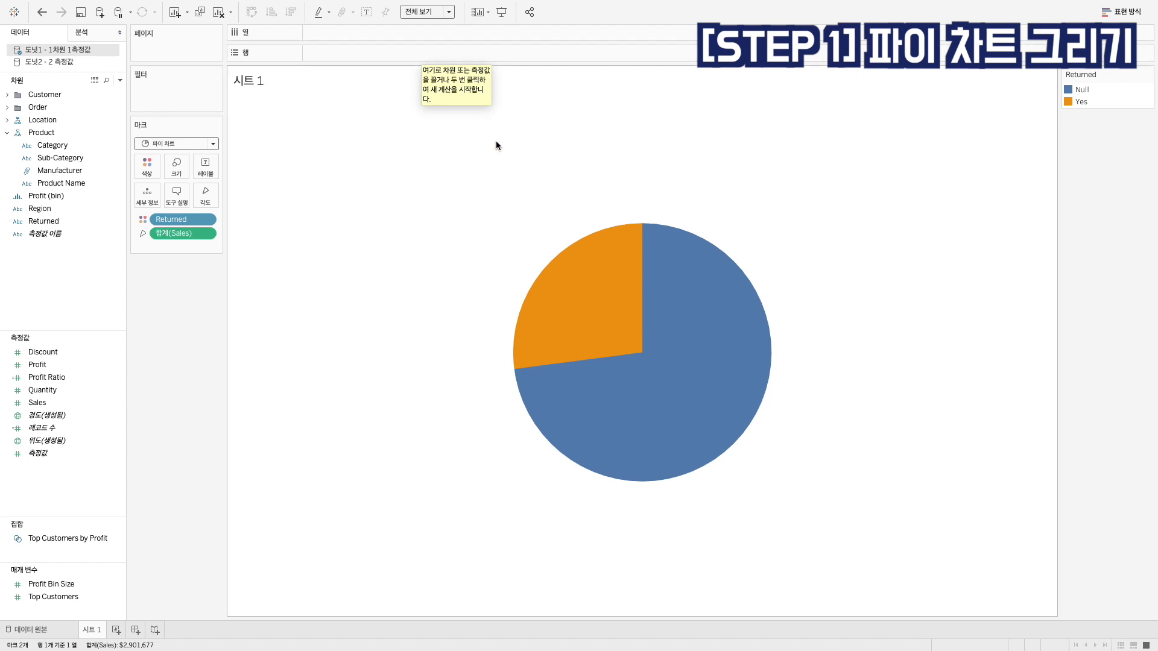
pyautogui.click(588, 272)
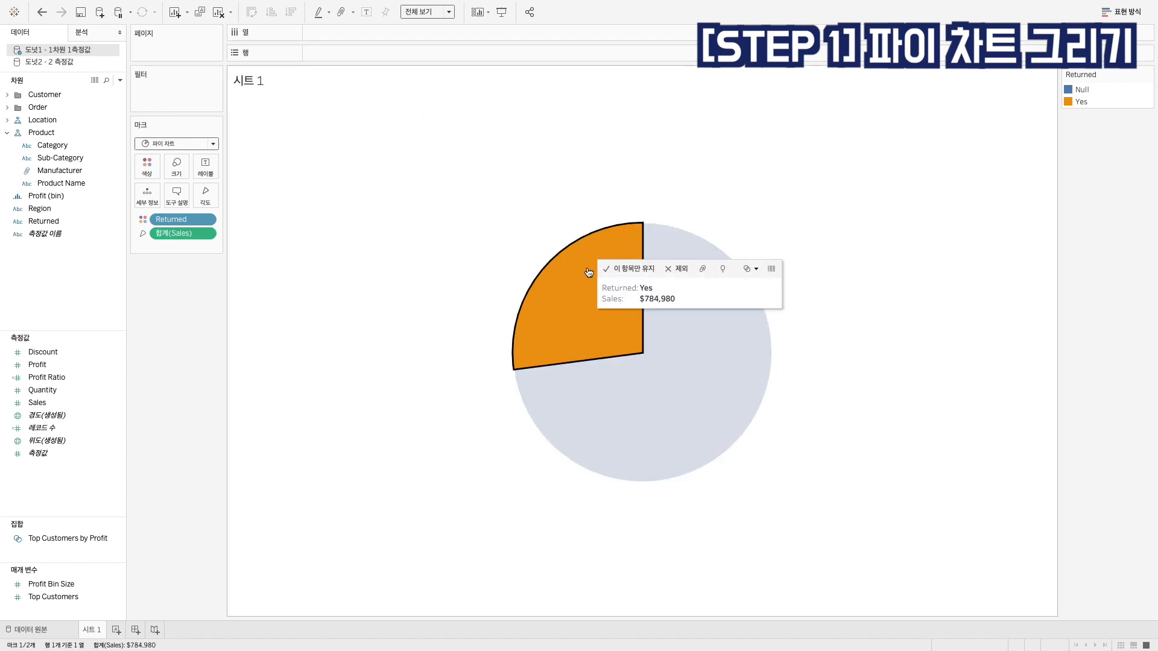
pyautogui.click(708, 357)
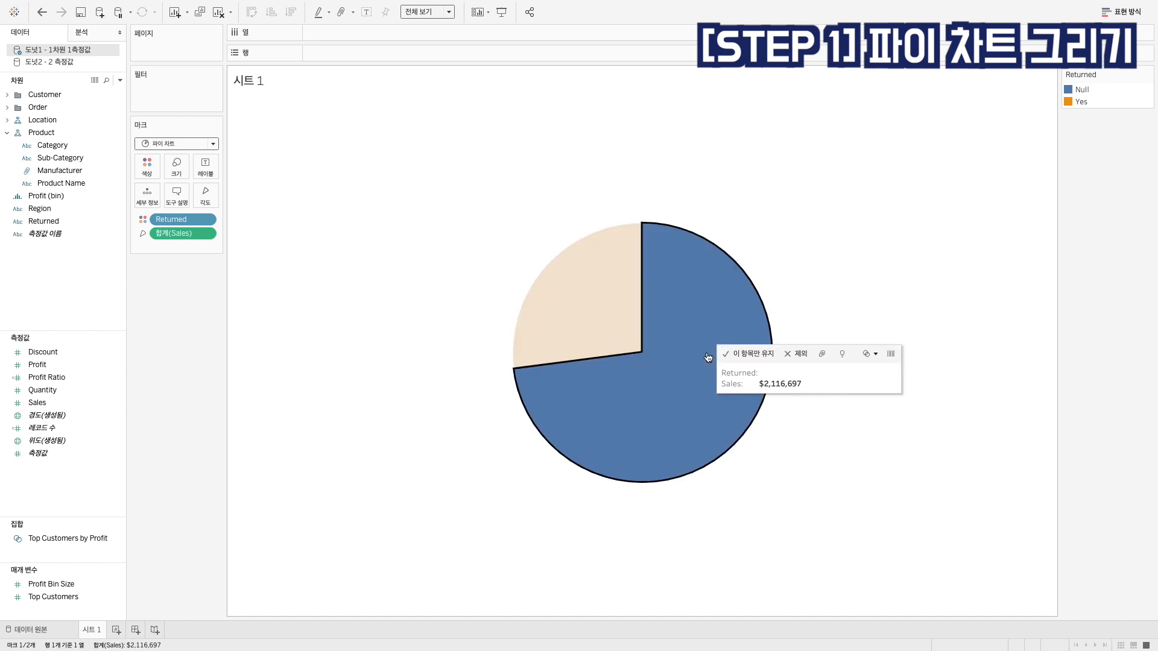
pyautogui.click(755, 189)
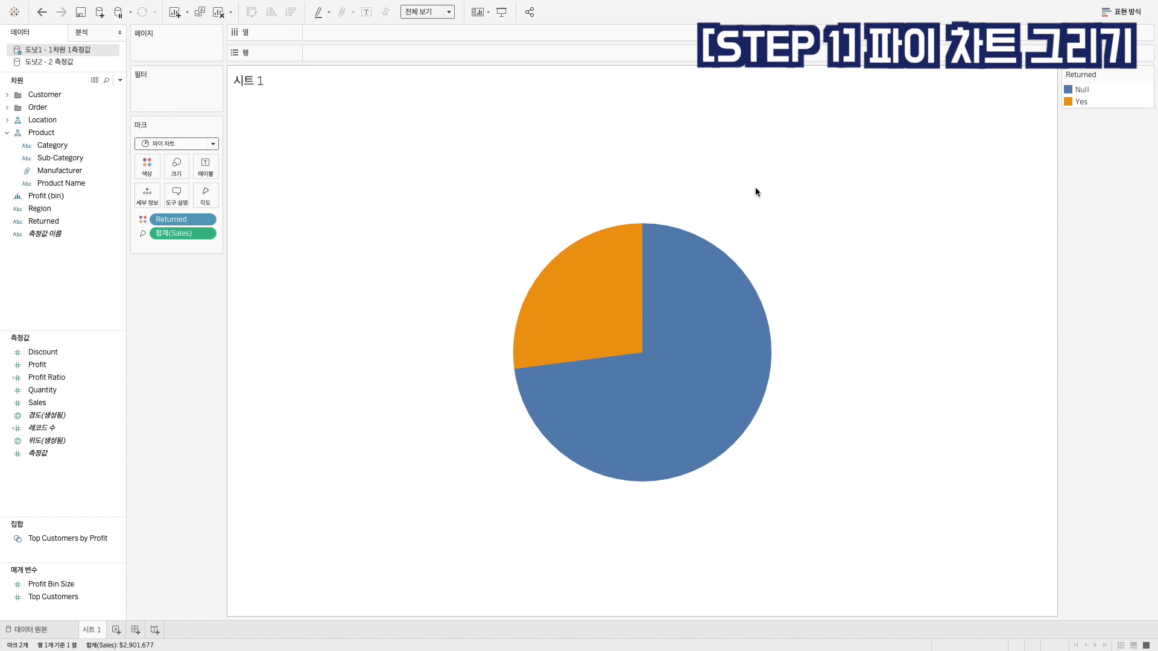
# Clear the sheet and create a pie chart from the Sales and Returned fields with Show Me (표현 방식)
pyautogui.click(215, 17)
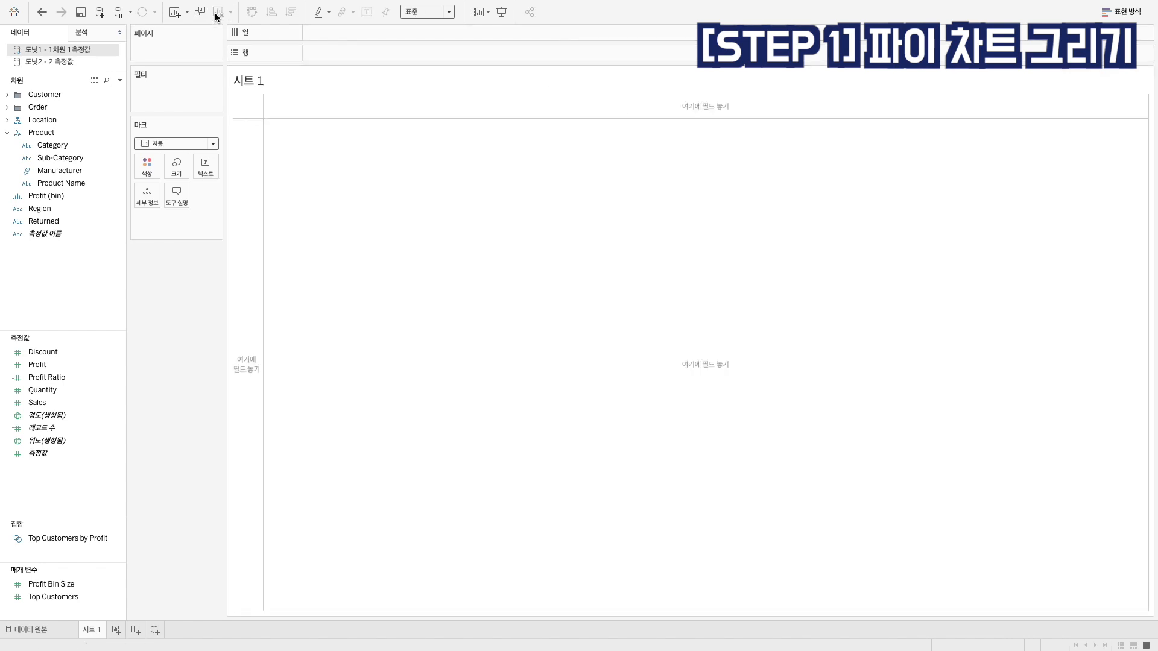
pyautogui.click(51, 407)
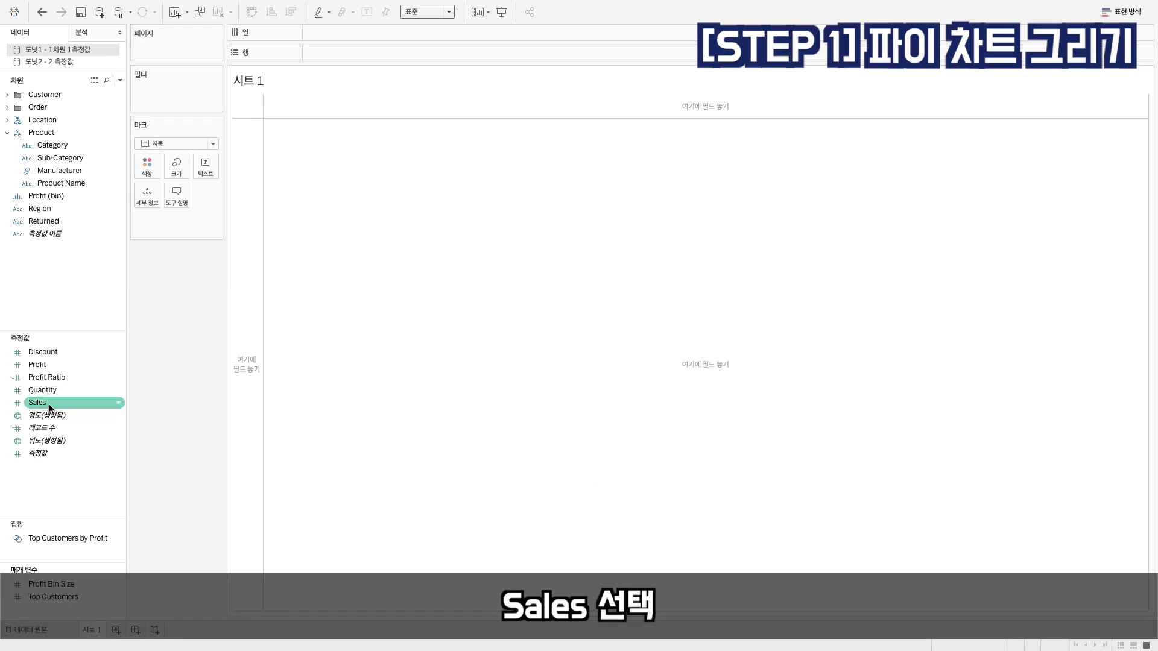
pyautogui.click(51, 407)
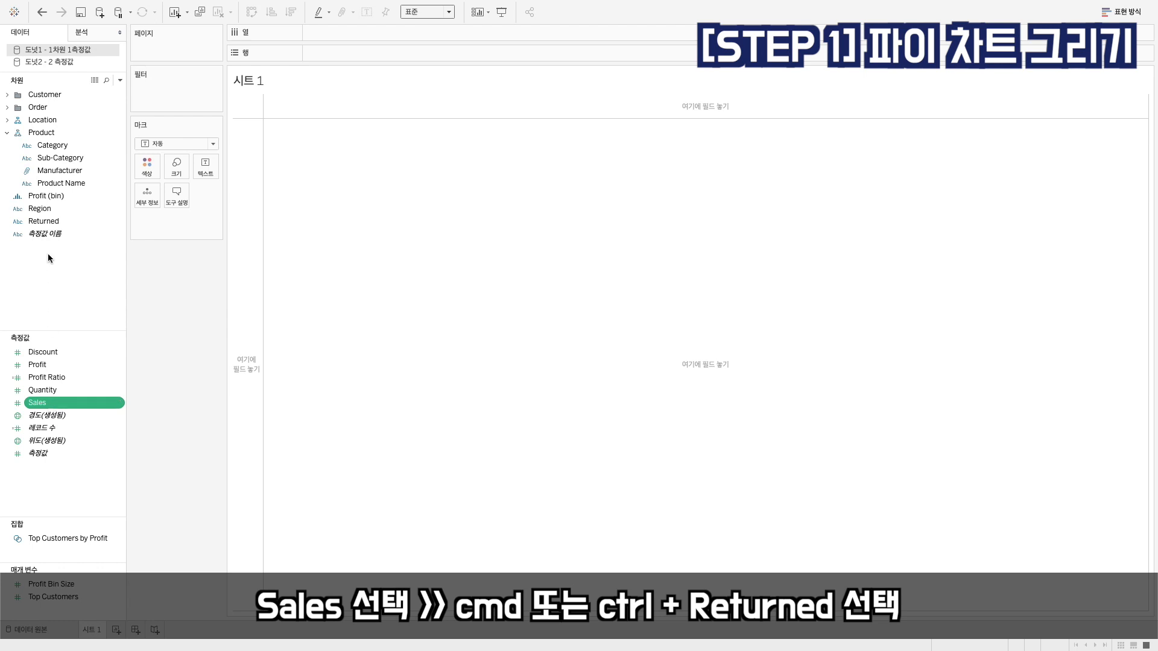
pyautogui.keyDown('ctrl'); pyautogui.click(49, 223); pyautogui.keyUp('ctrl')
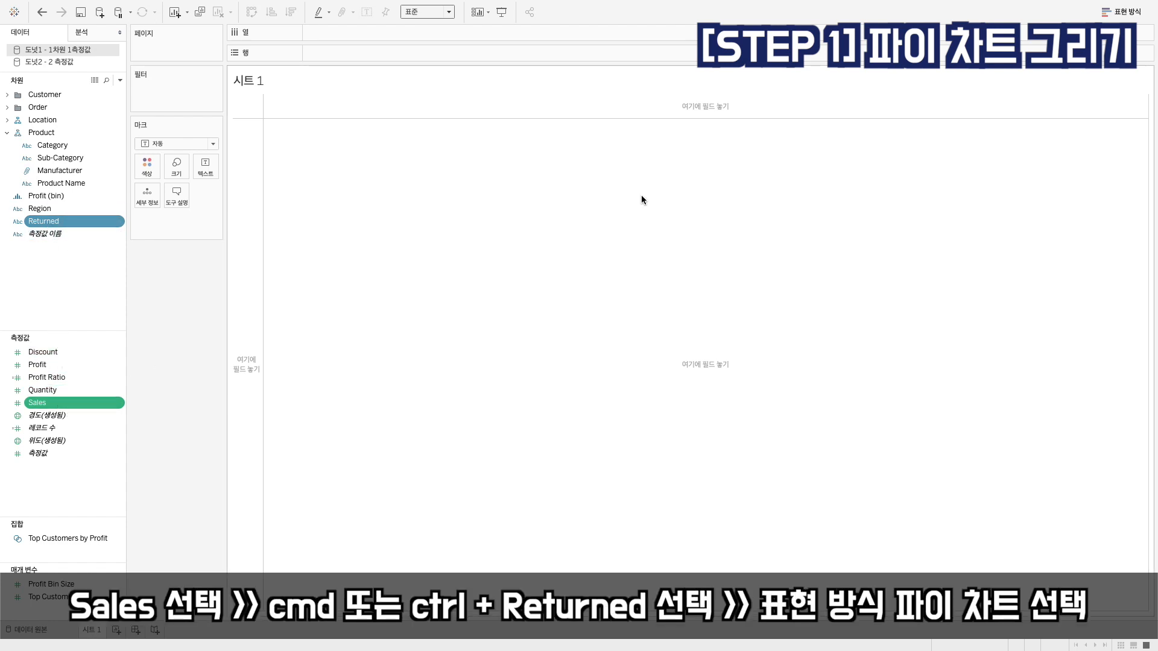
pyautogui.click(1116, 13)
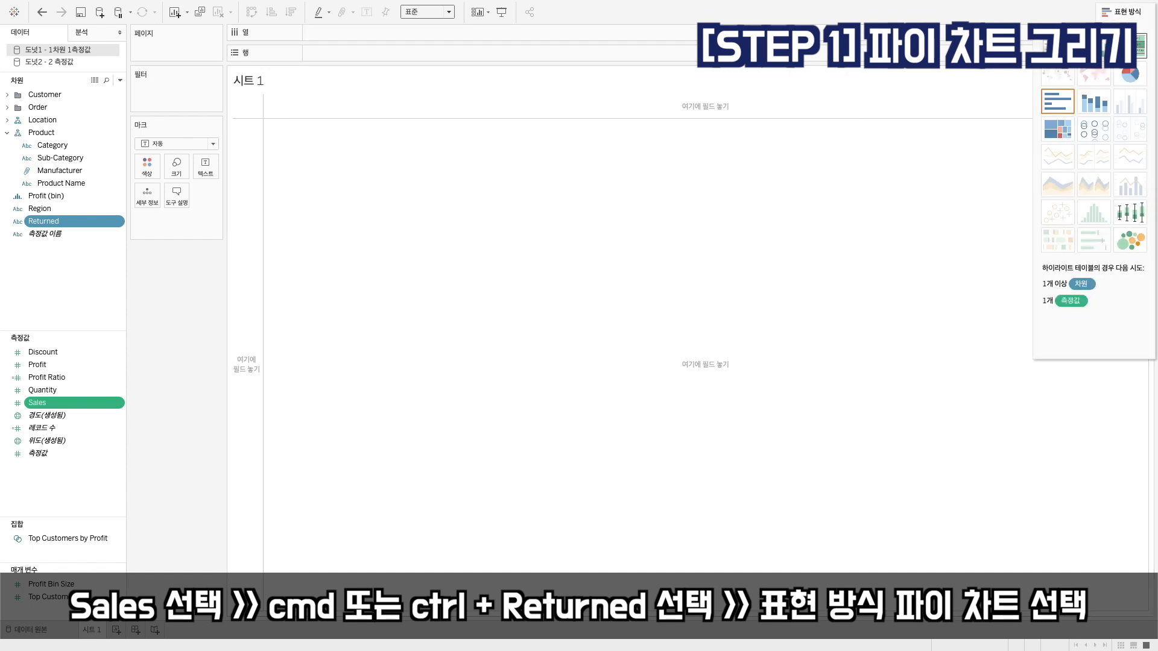
pyautogui.click(1128, 73)
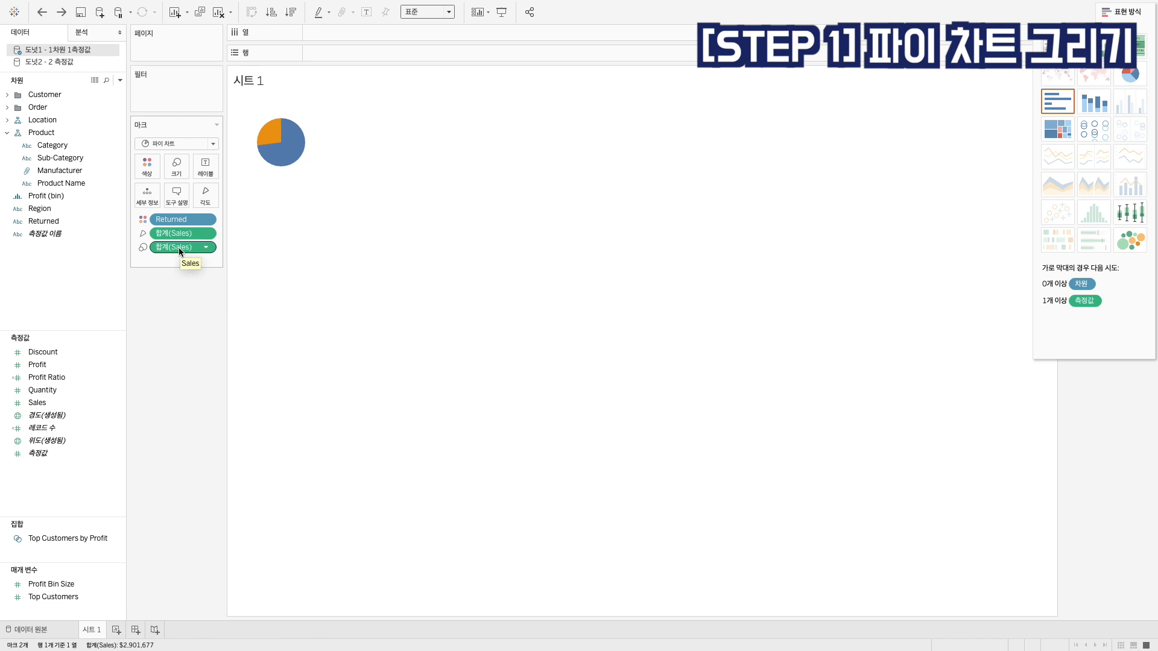
# Remove the SUM(Sales) size encoding and fit the pie chart to the entire view (전체 보기), closing Show Me
pyautogui.moveTo(179, 248); pyautogui.dragTo(168, 350)
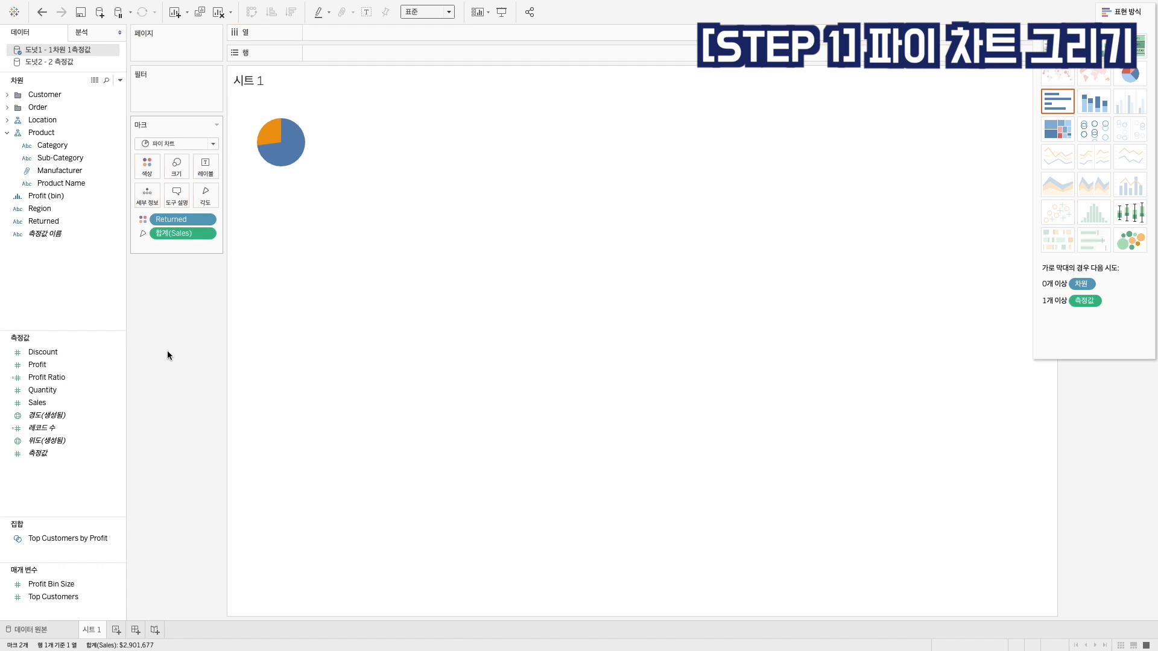
pyautogui.click(422, 12)
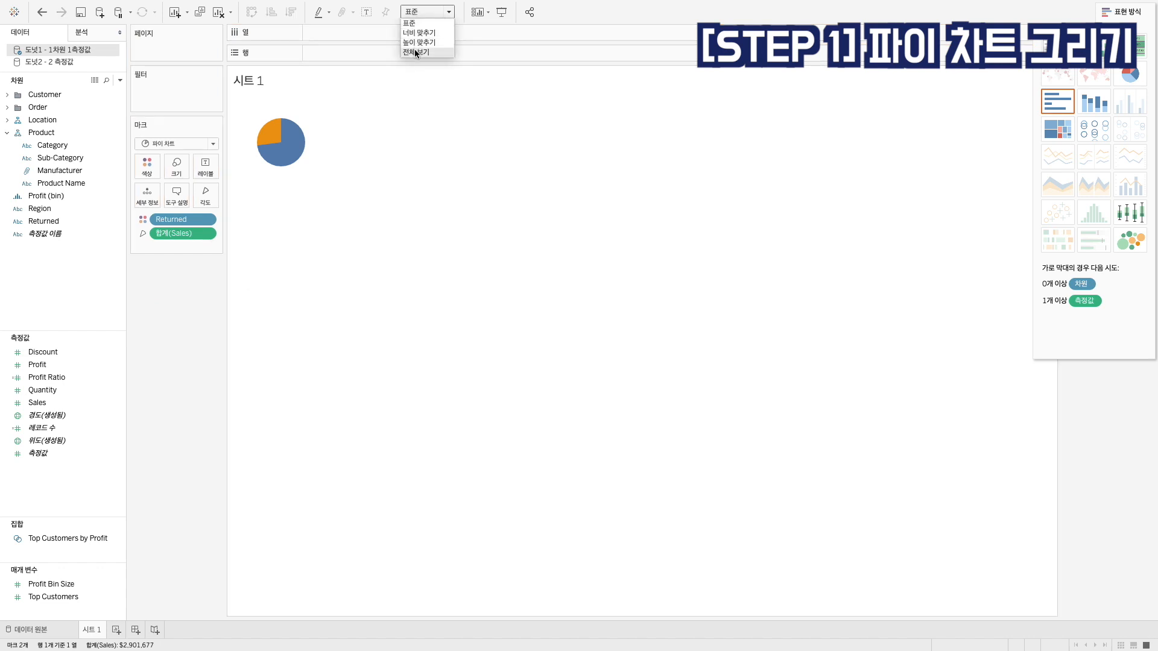
pyautogui.click(414, 50)
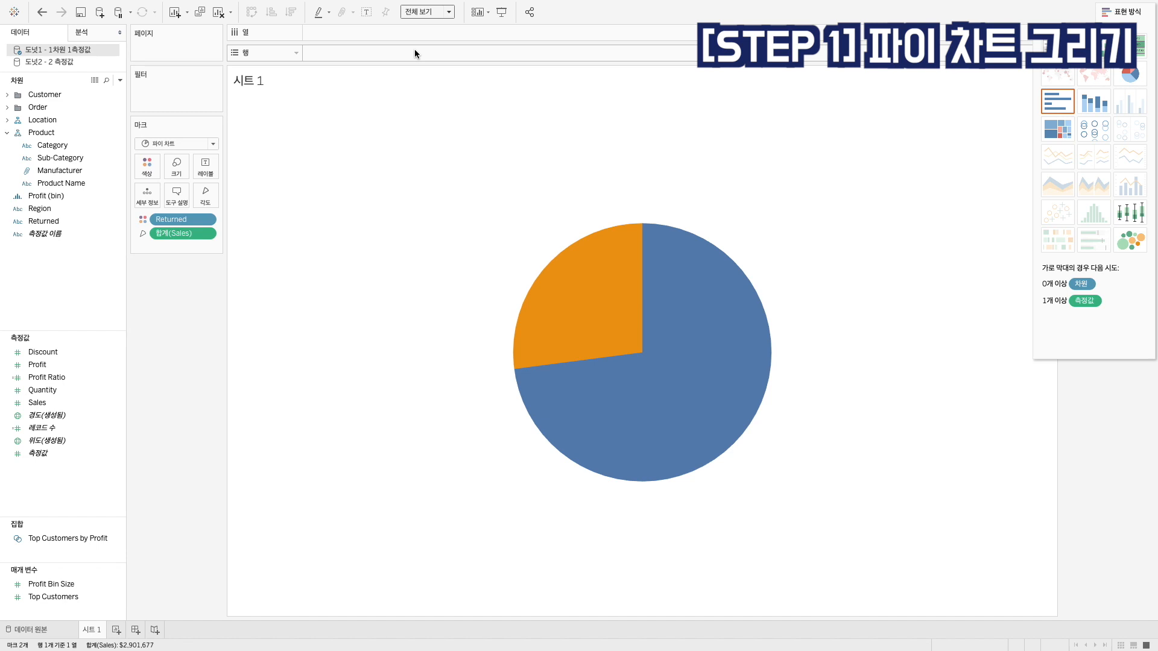
pyautogui.click(1121, 11)
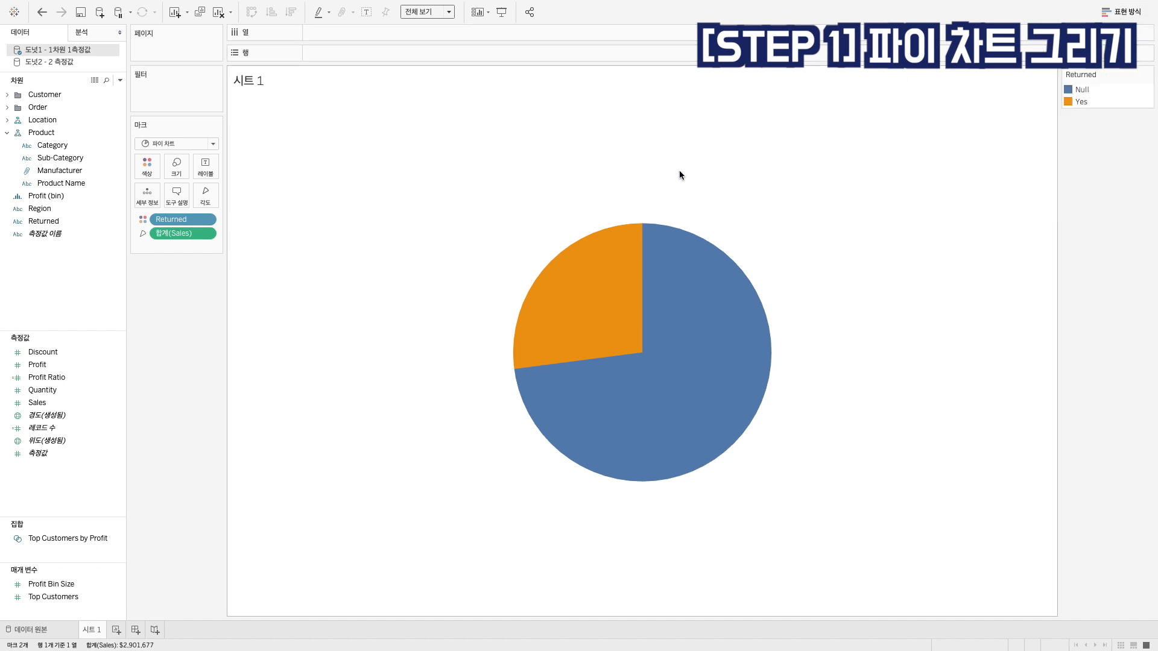
# Check the pie's Yes slice and reorder the Returned colour legend so that Yes comes above Null
pyautogui.click(579, 285)
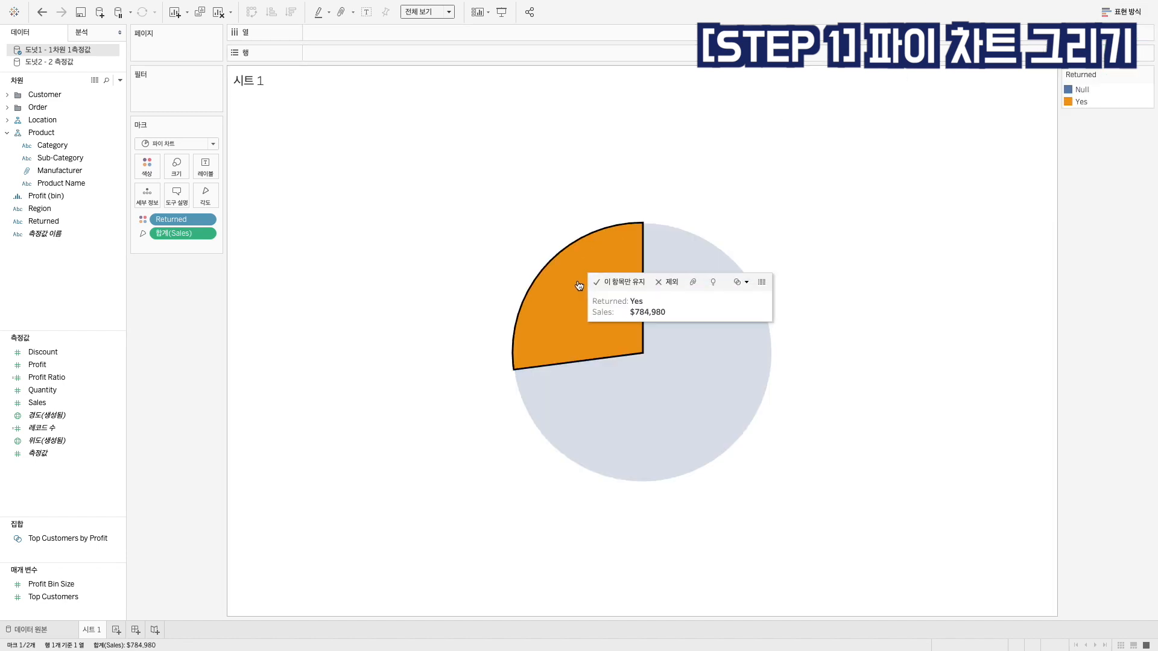
pyautogui.click(579, 285)
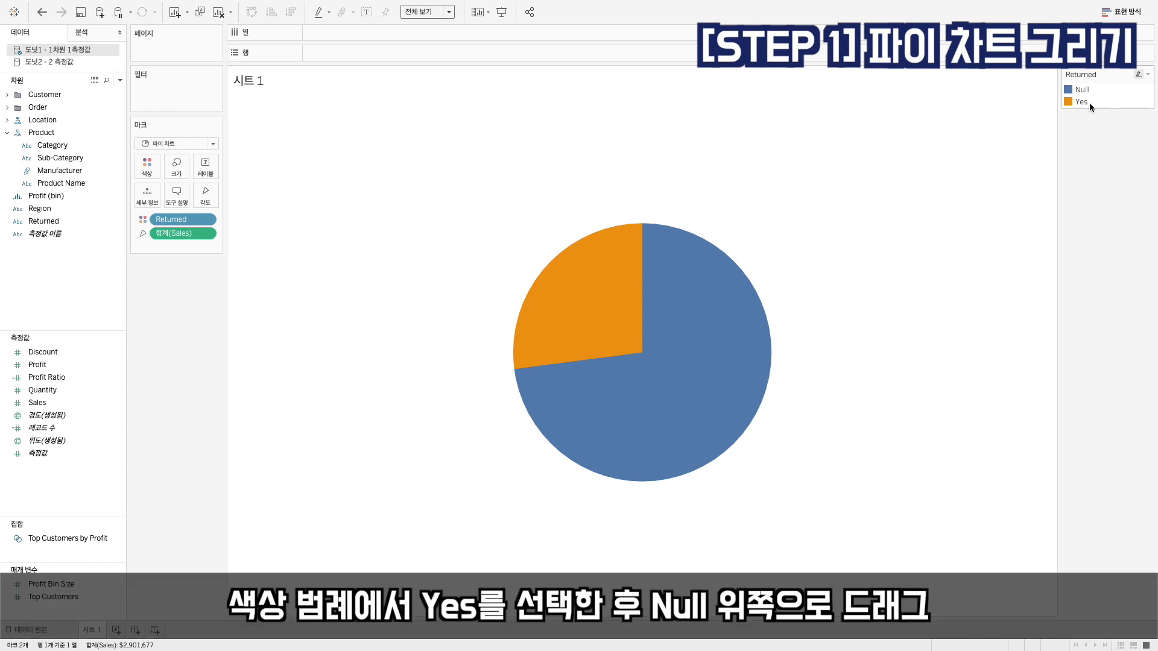
pyautogui.click(1083, 104)
pyautogui.moveTo(1083, 103); pyautogui.dragTo(1085, 84)
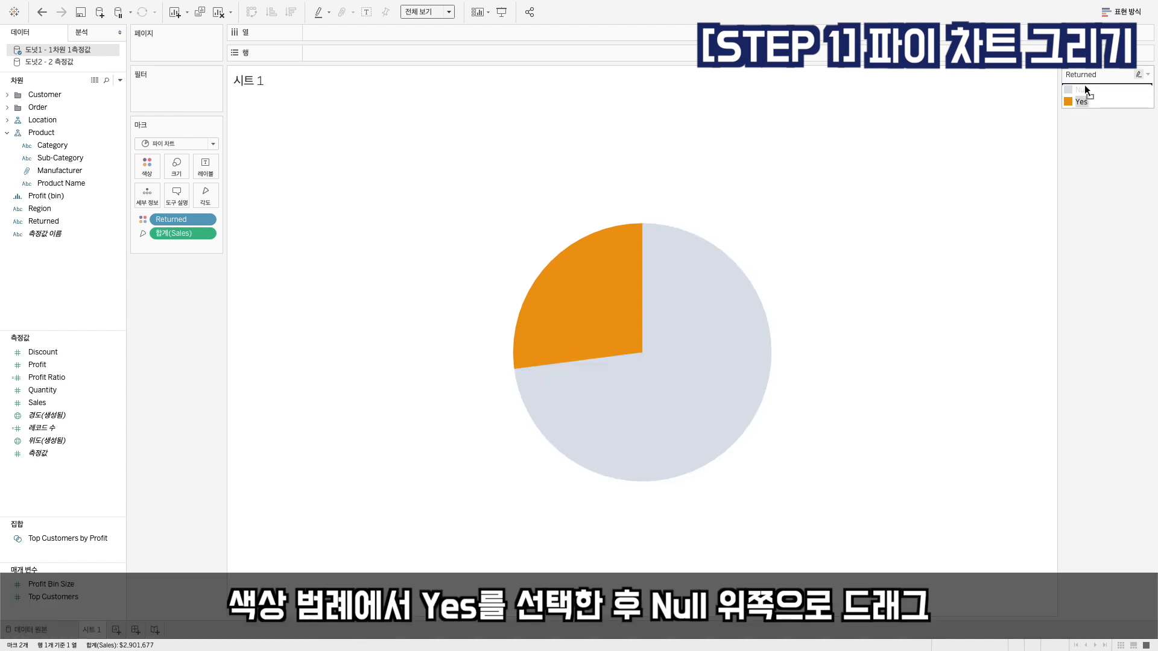
pyautogui.click(927, 165)
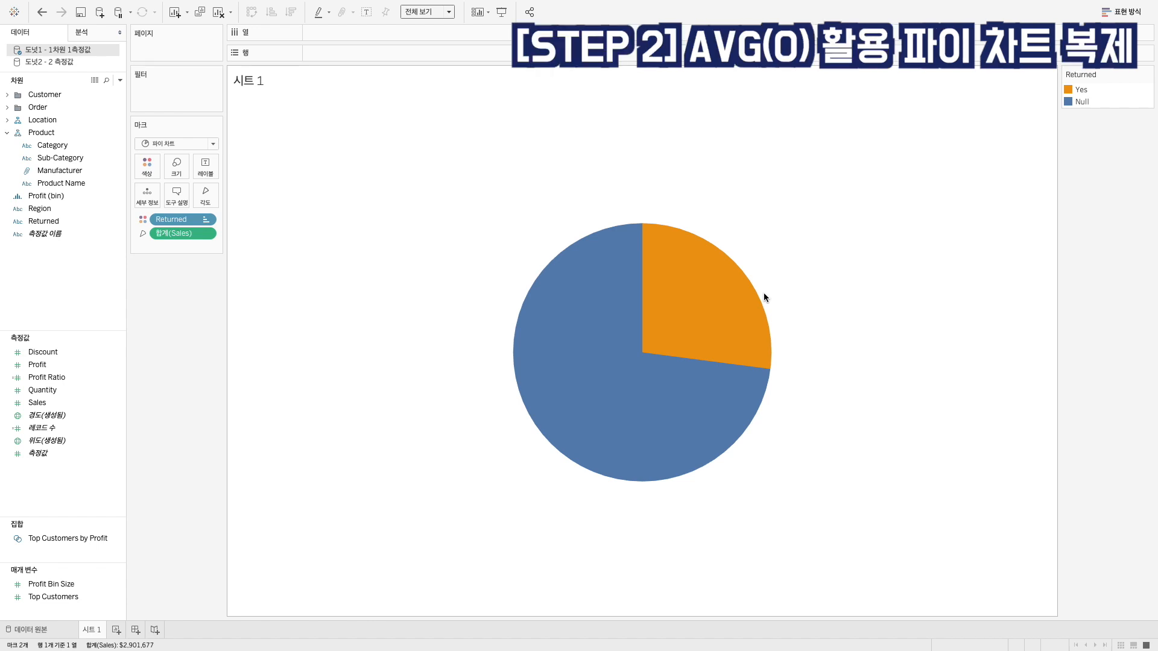
# Add the ad hoc calculation AVG(0) to Columns
pyautogui.doubleClick(323, 34)
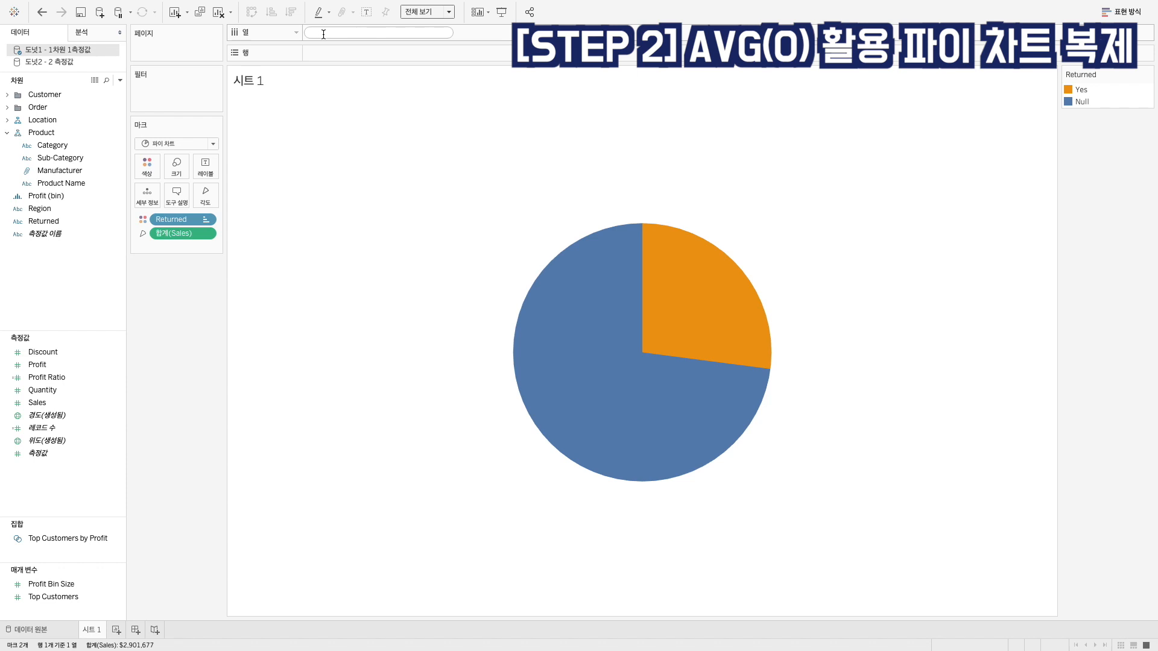
pyautogui.write('AVG')
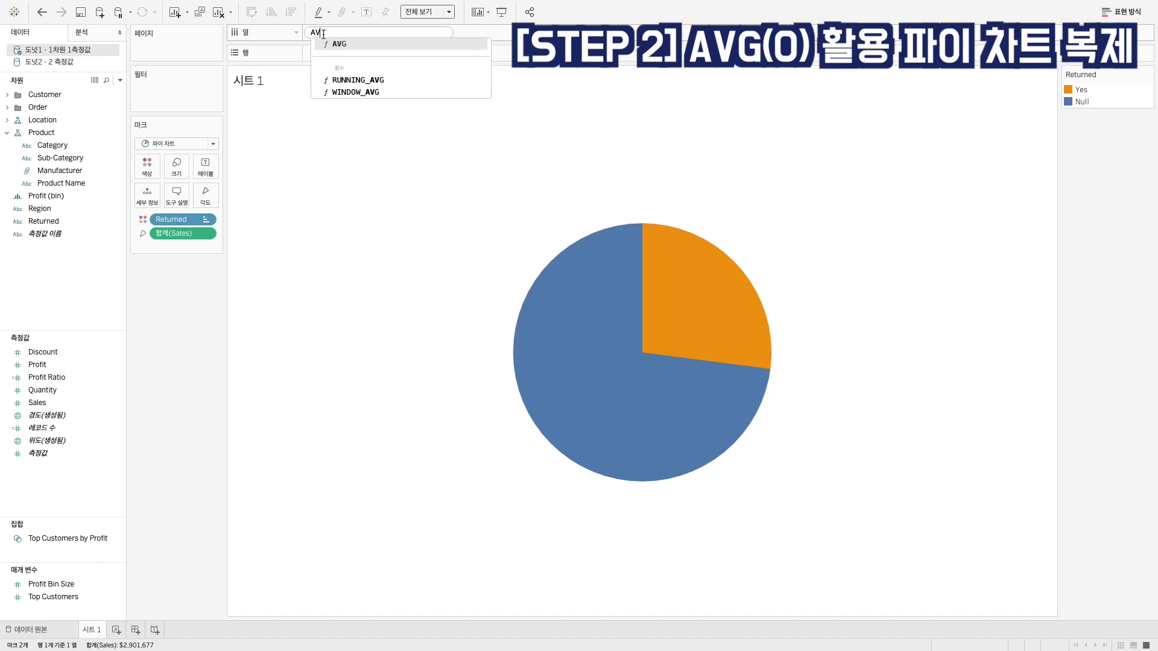
pyautogui.write('(0)')
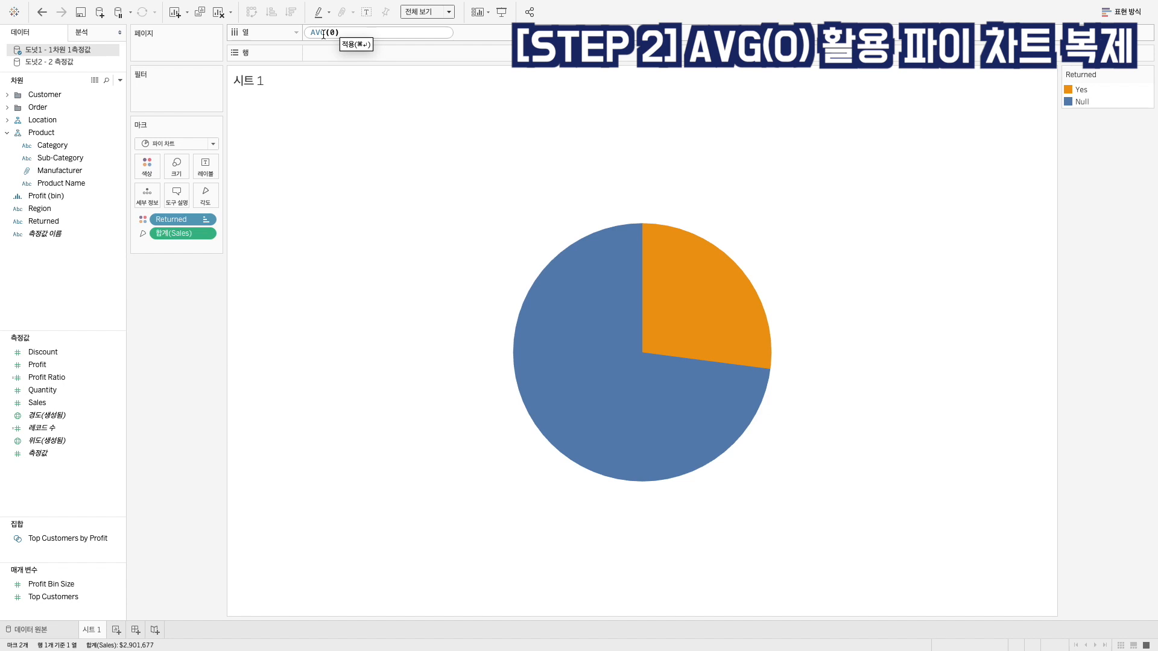
pyautogui.press('Return')
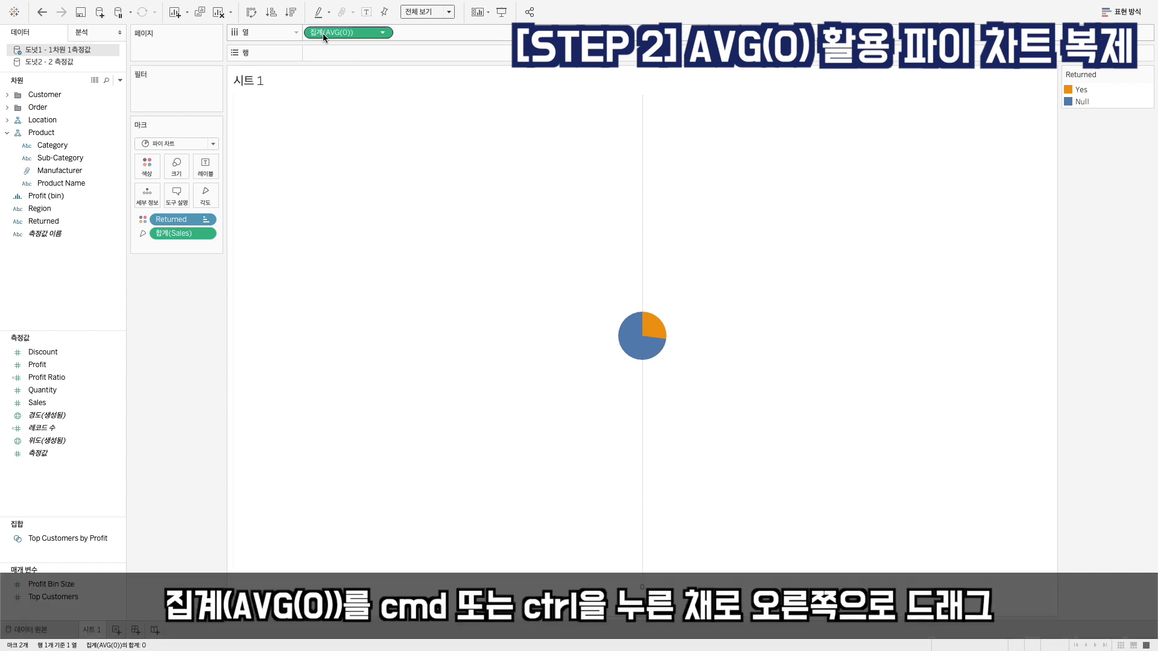
# Duplicate the AVG(0) field on Columns and enlarge the marks of both pies together
pyautogui.moveTo(323, 34); pyautogui.dragTo(430, 36)
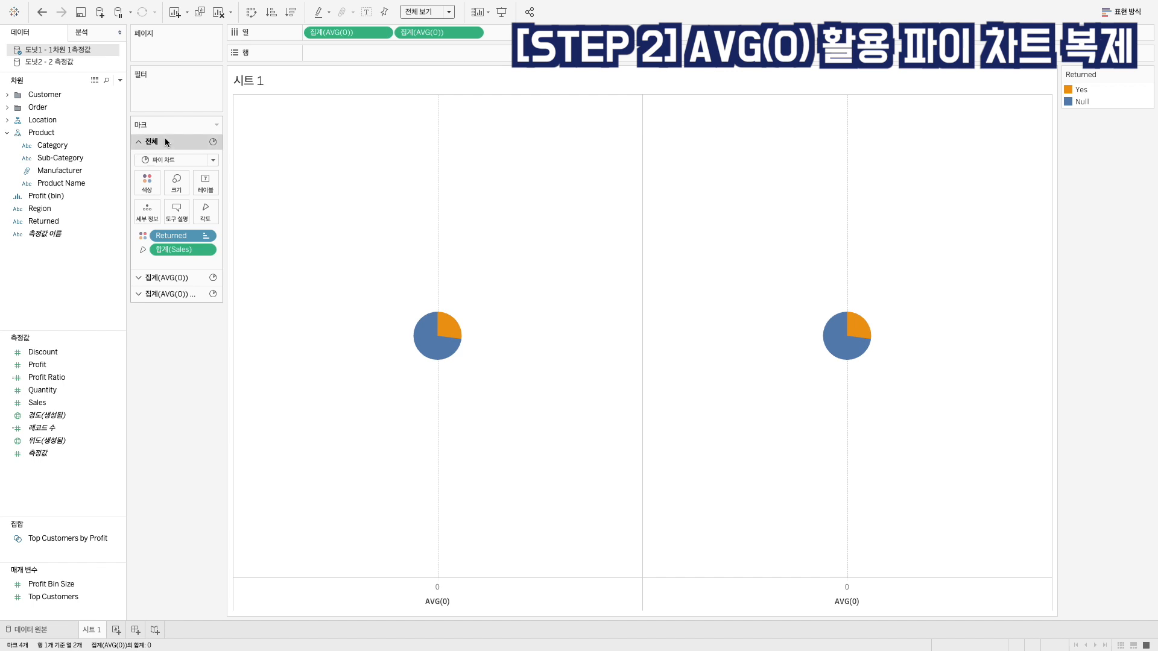
pyautogui.click(173, 188)
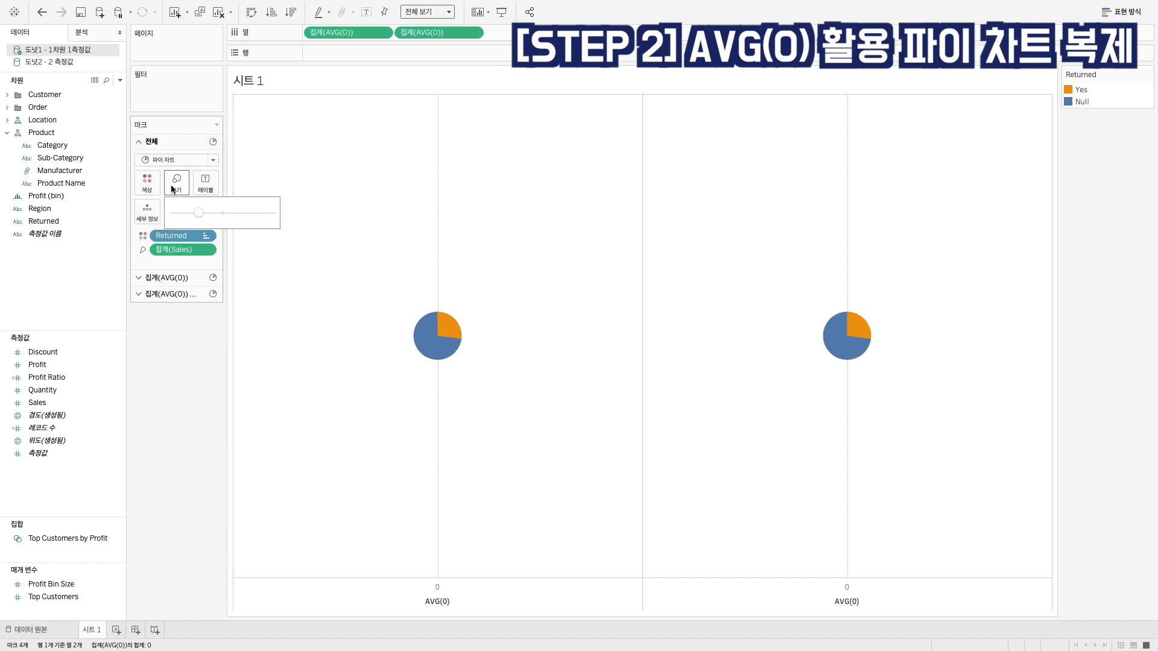
pyautogui.click(234, 214)
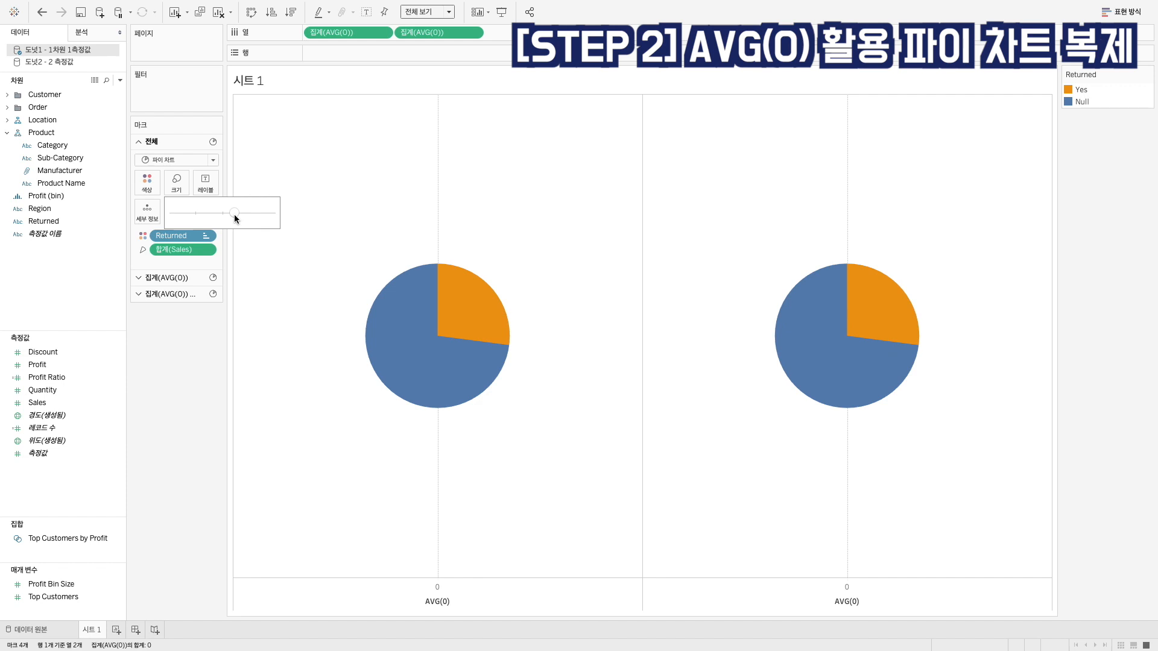
# Enlarge the marks of both pies slightly further
pyautogui.click(236, 215)
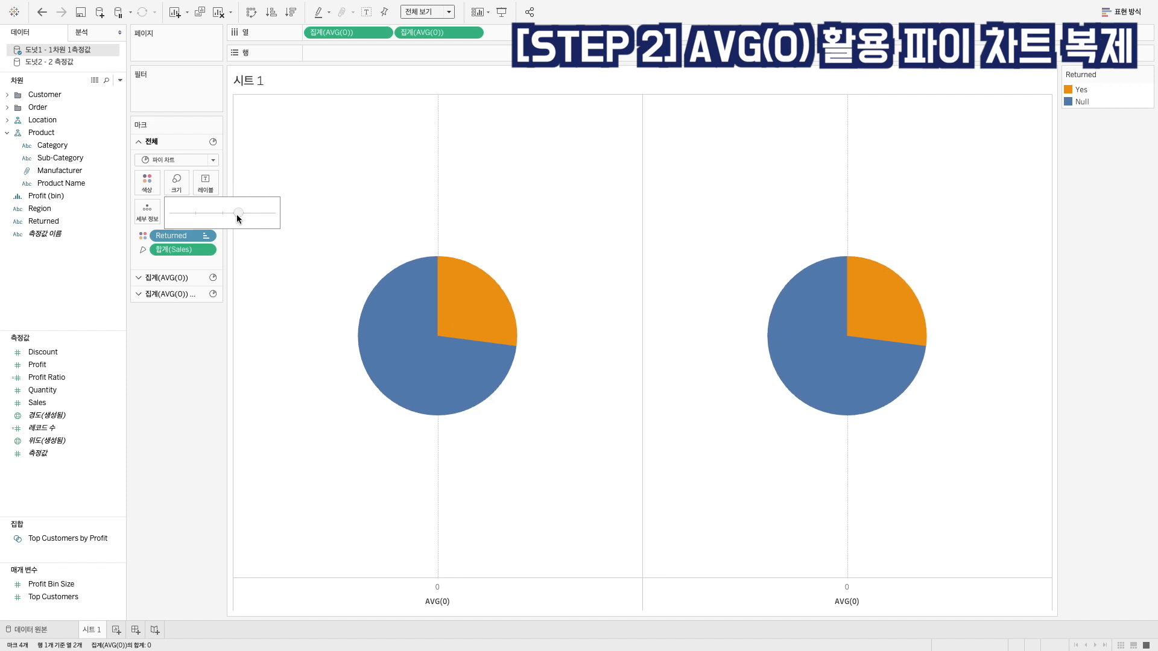
pyautogui.moveTo(236, 215); pyautogui.dragTo(237, 214)
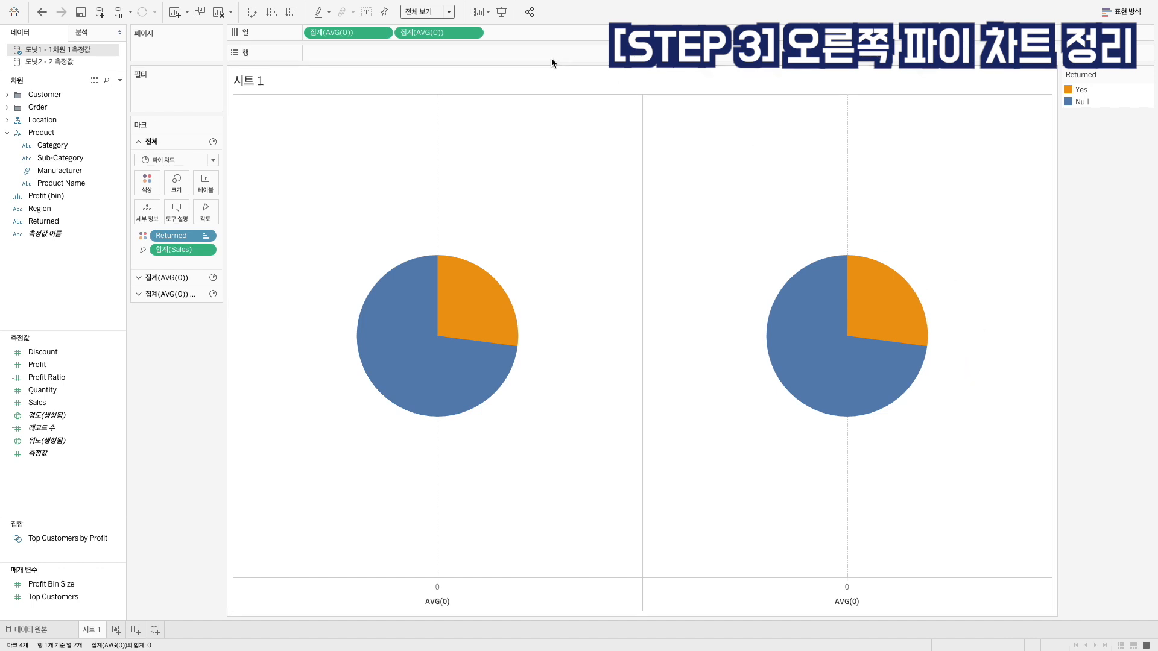
# For the second AVG(0) marks, remove SUM(Sales) from the angle and change Returned from colour to detail (세부 정보)
pyautogui.click(431, 33)
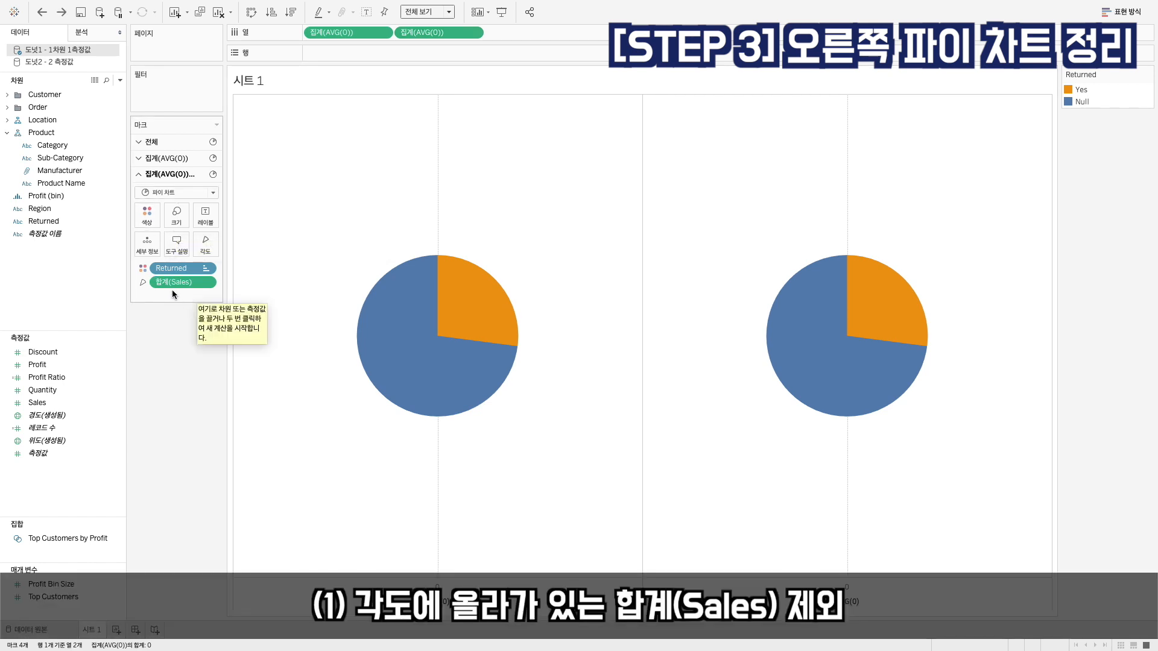
pyautogui.moveTo(168, 282); pyautogui.dragTo(157, 372)
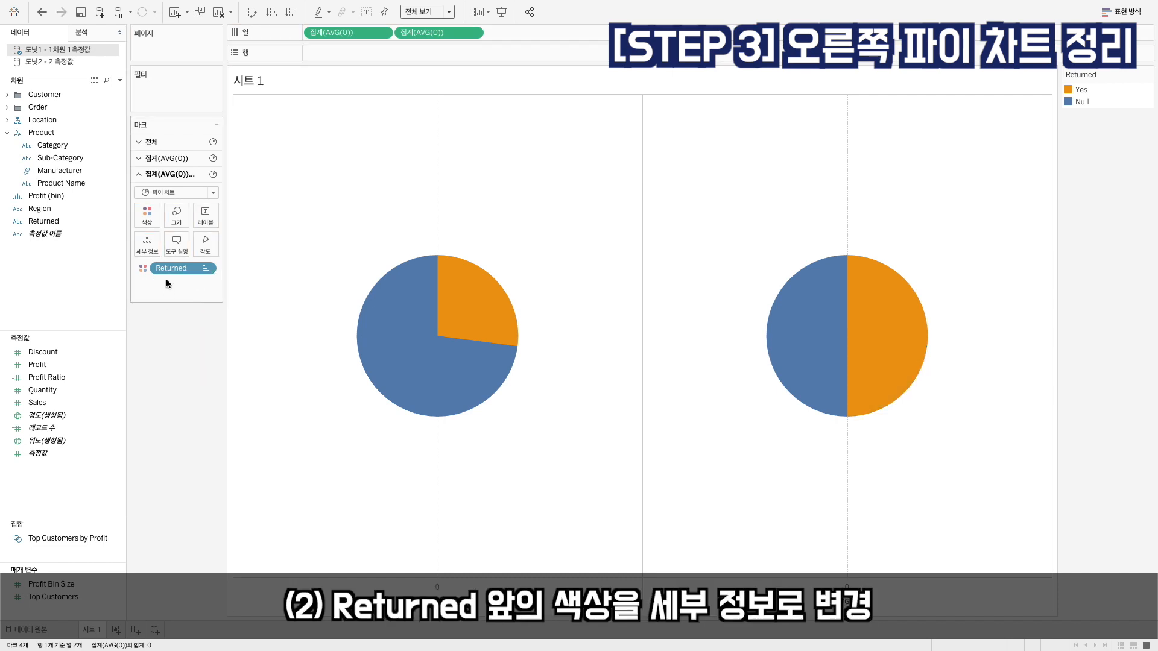
pyautogui.click(145, 270)
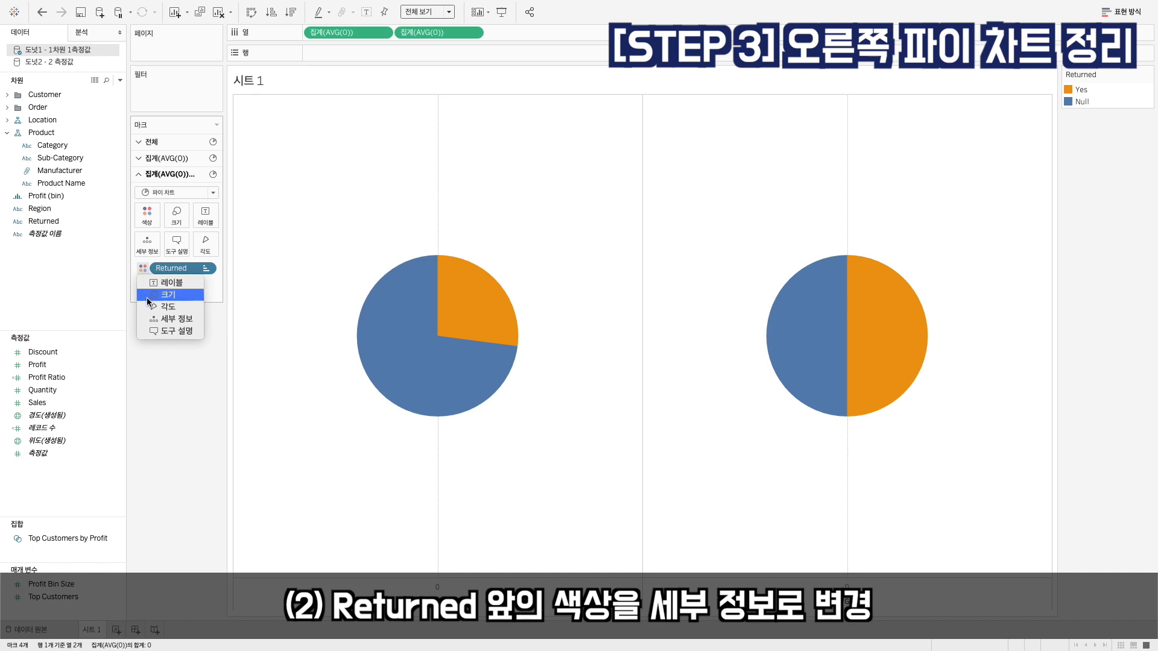
pyautogui.click(152, 320)
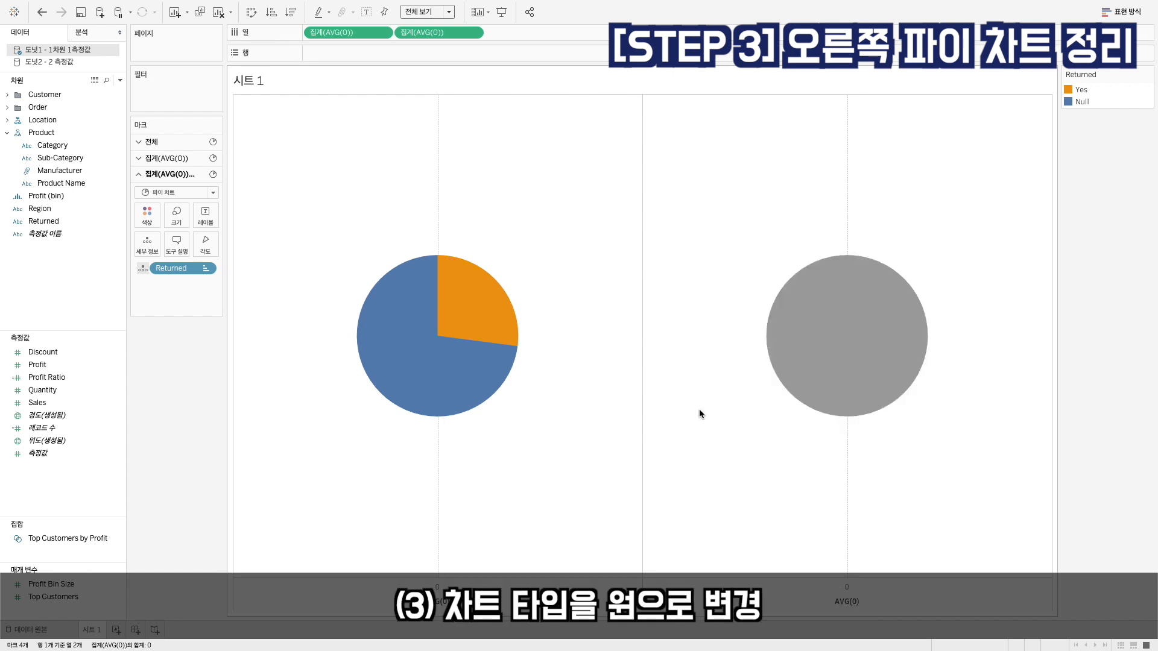
# Change the second AVG(0) mark type to circle (원) and shrink it below the size of the first pie
pyautogui.click(166, 194)
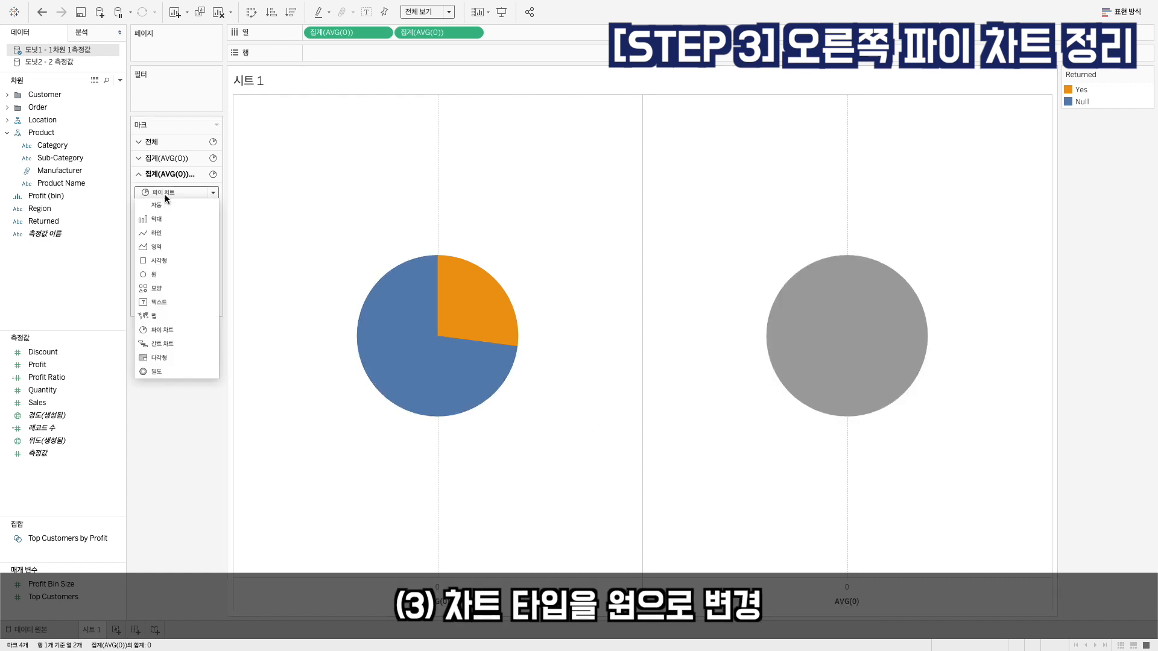
pyautogui.click(158, 275)
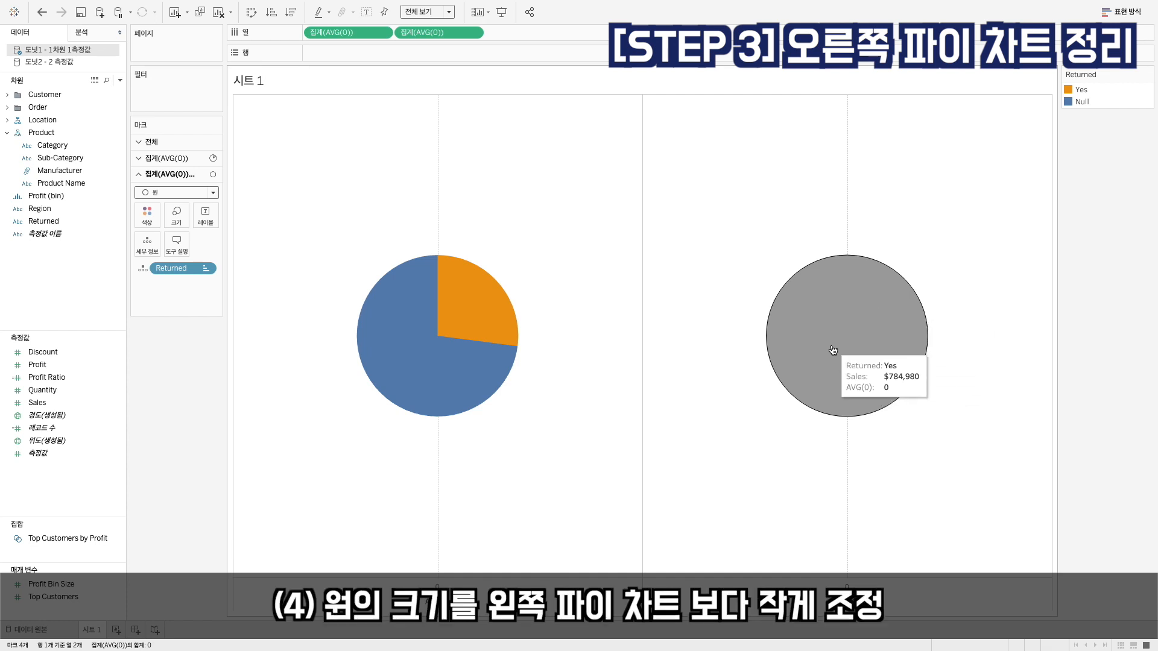
pyautogui.click(181, 219)
pyautogui.moveTo(239, 246); pyautogui.dragTo(232, 247)
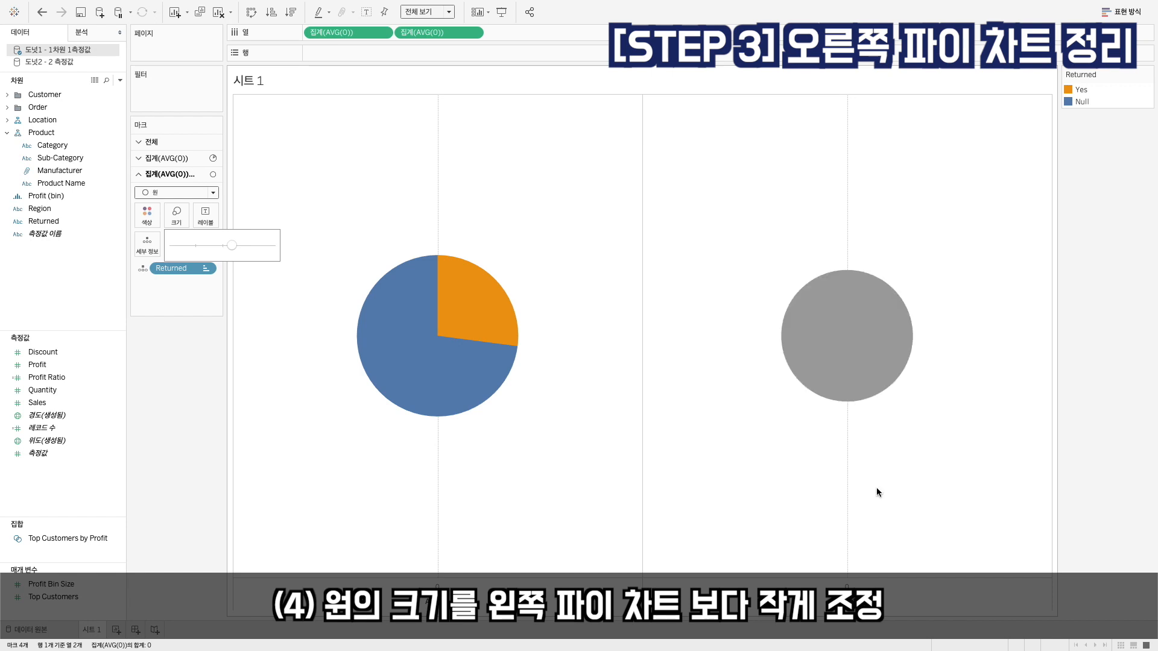
pyautogui.click(984, 474)
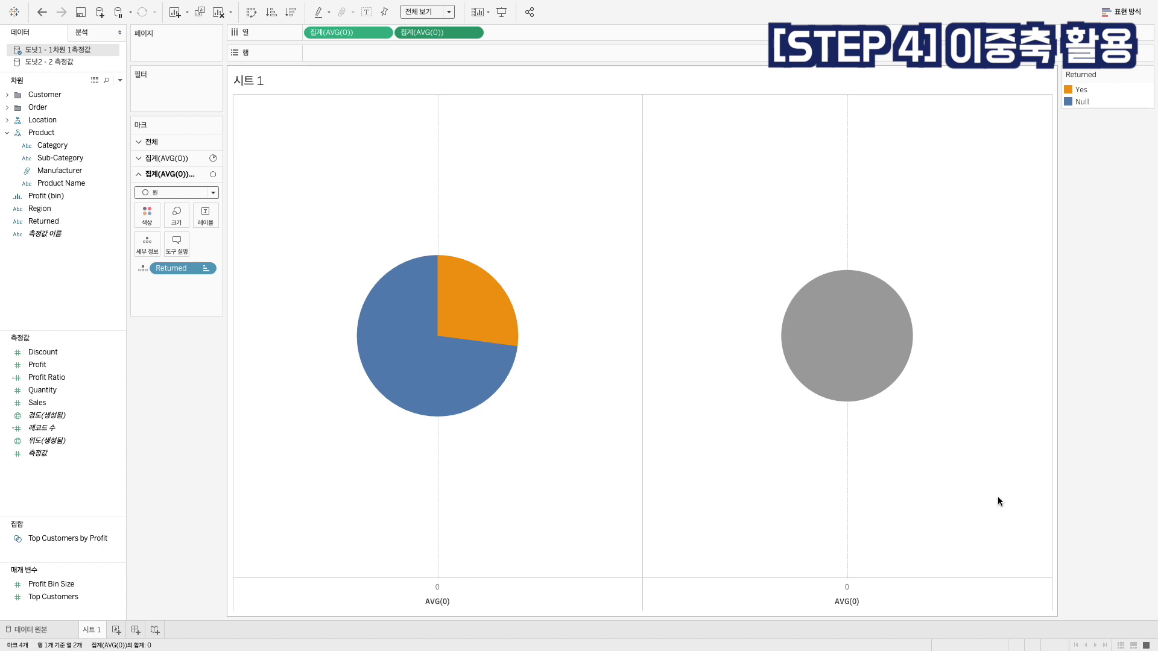
# Combine the two AVG(0) fields on a dual axis (이중 축) and synchronize the axes (축 동기화)
pyautogui.rightClick(443, 35)
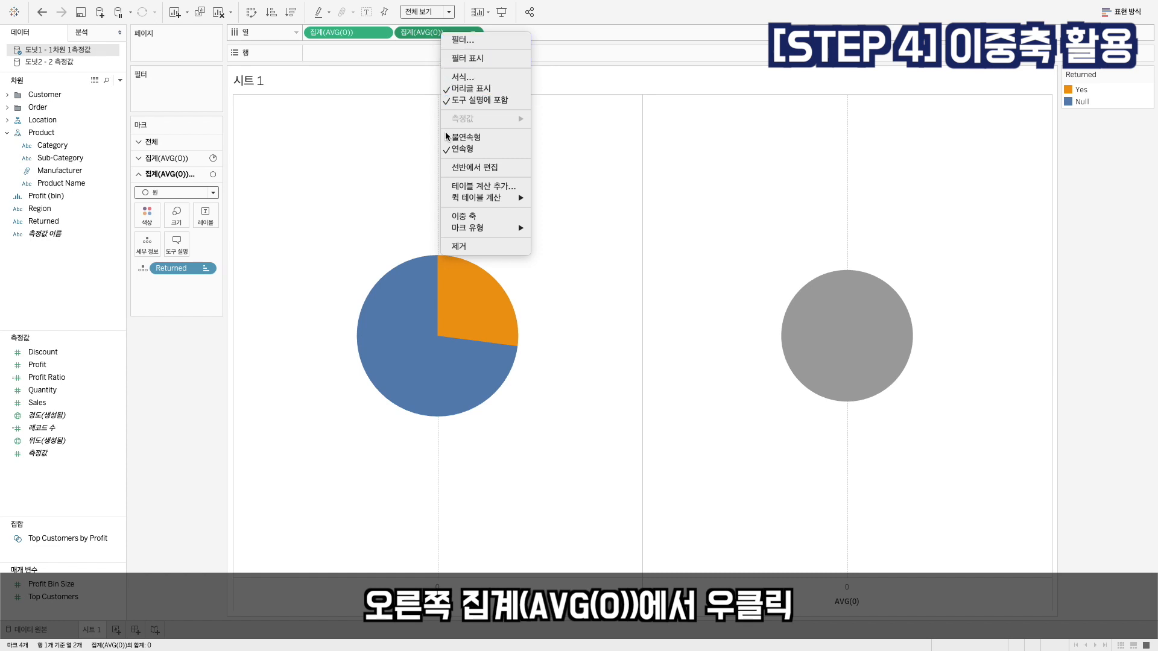
pyautogui.click(452, 217)
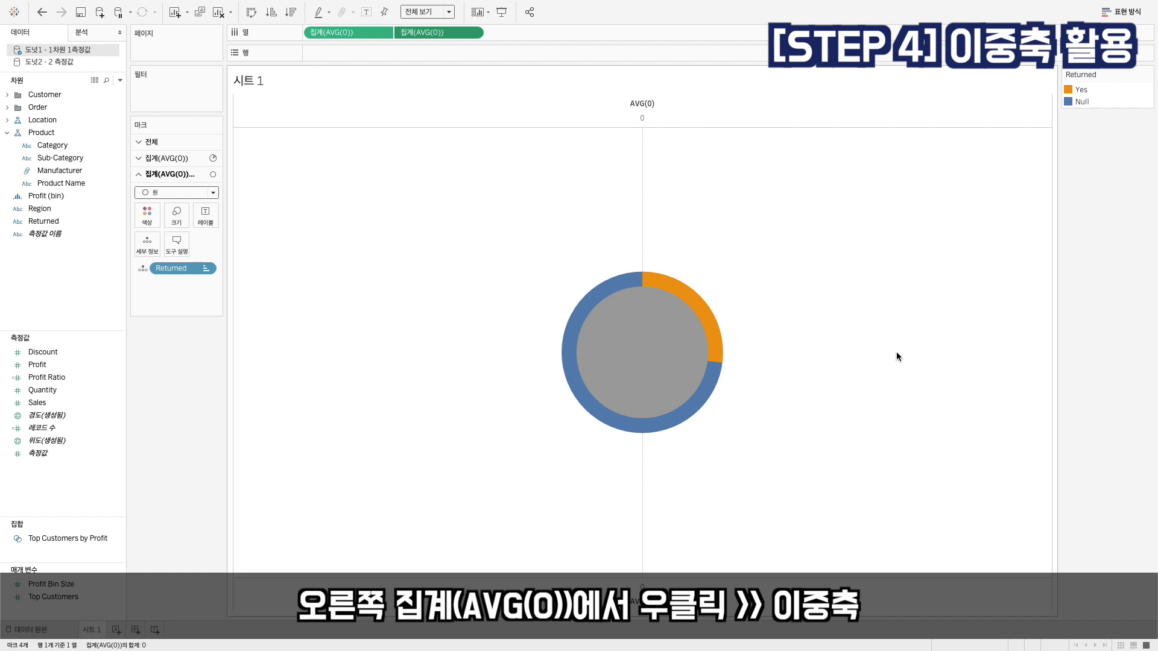
pyautogui.moveTo(664, 354)
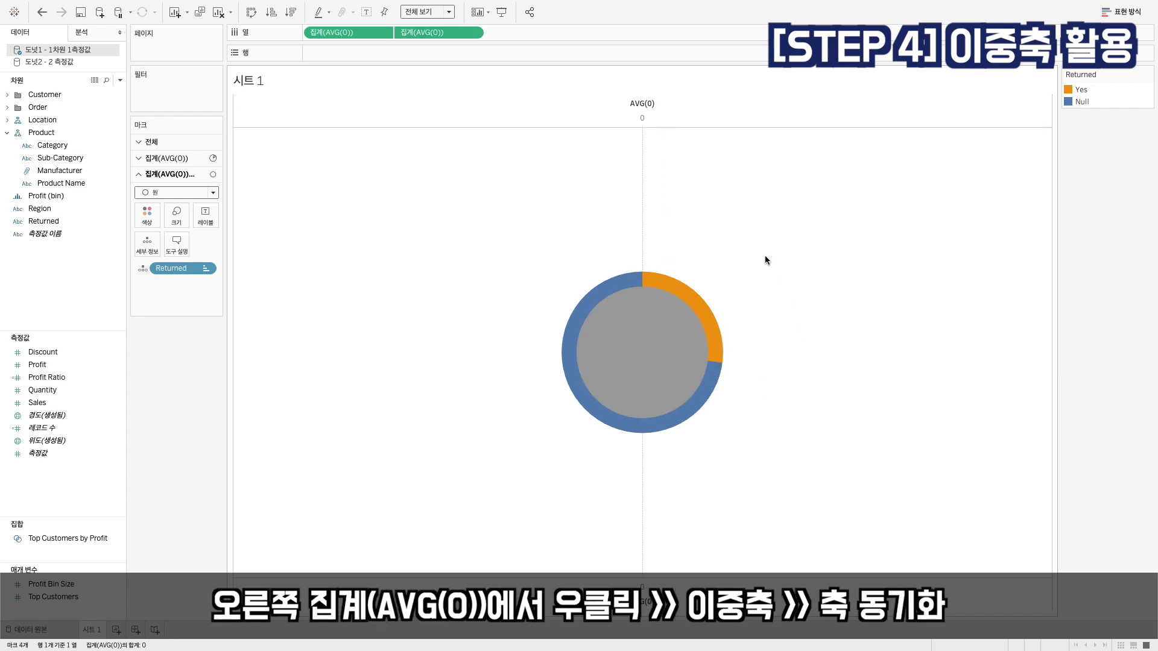
pyautogui.rightClick(658, 114)
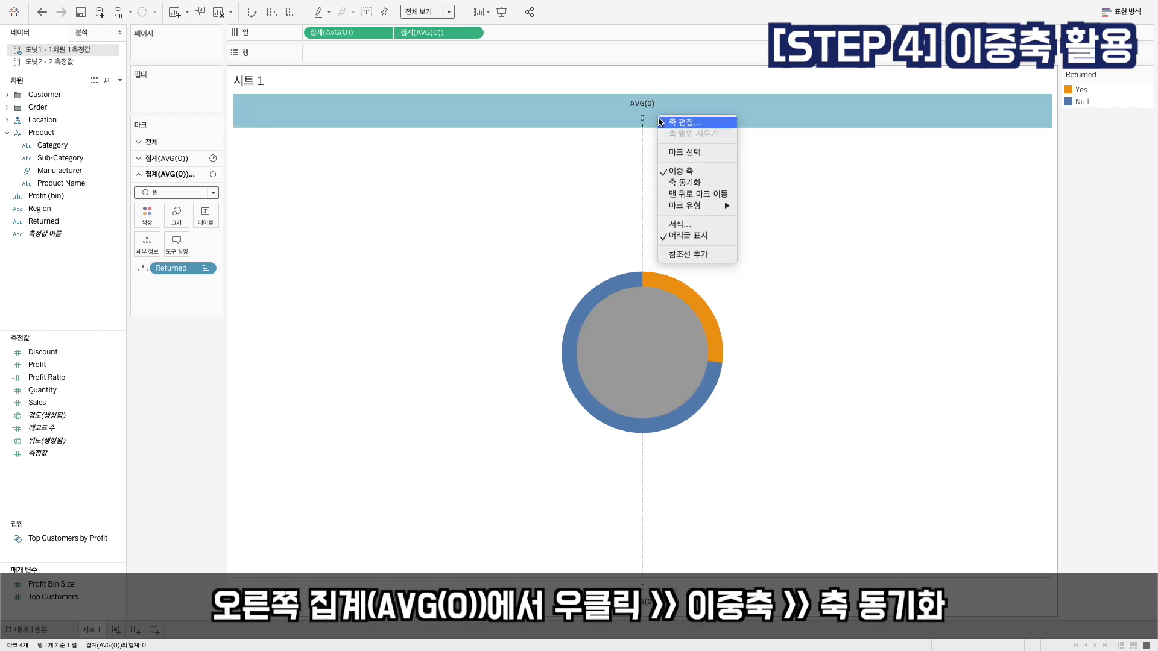
pyautogui.click(684, 182)
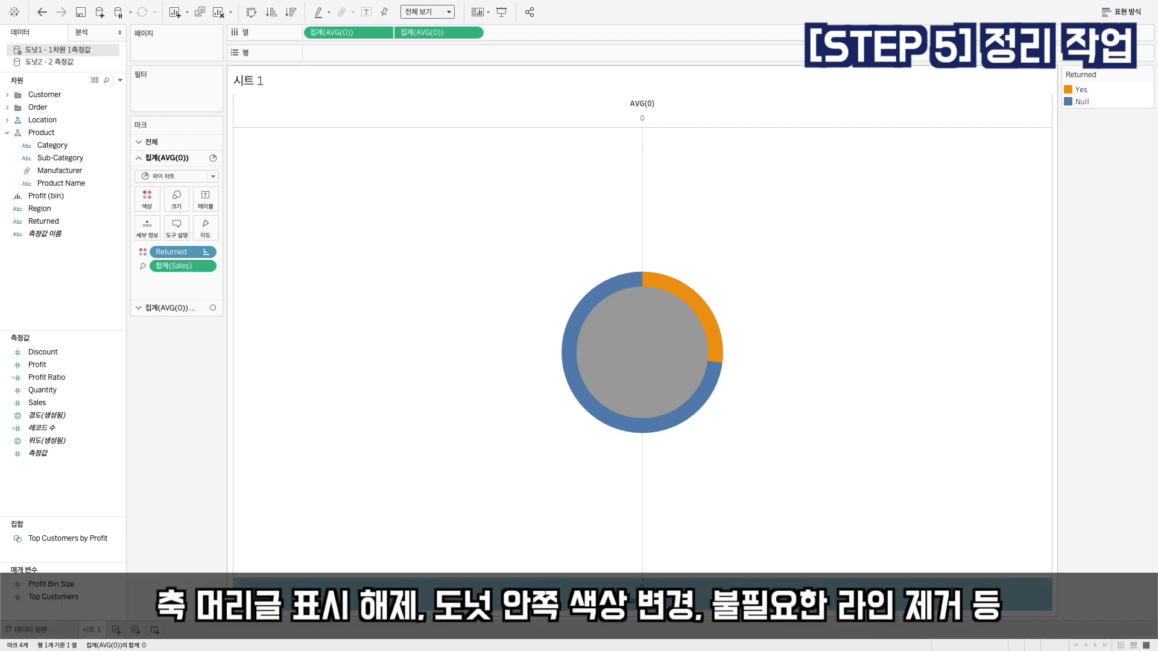
# Hide the AVG(0) axis headers and colour the donut's inner circle white
pyautogui.rightClick(737, 594)
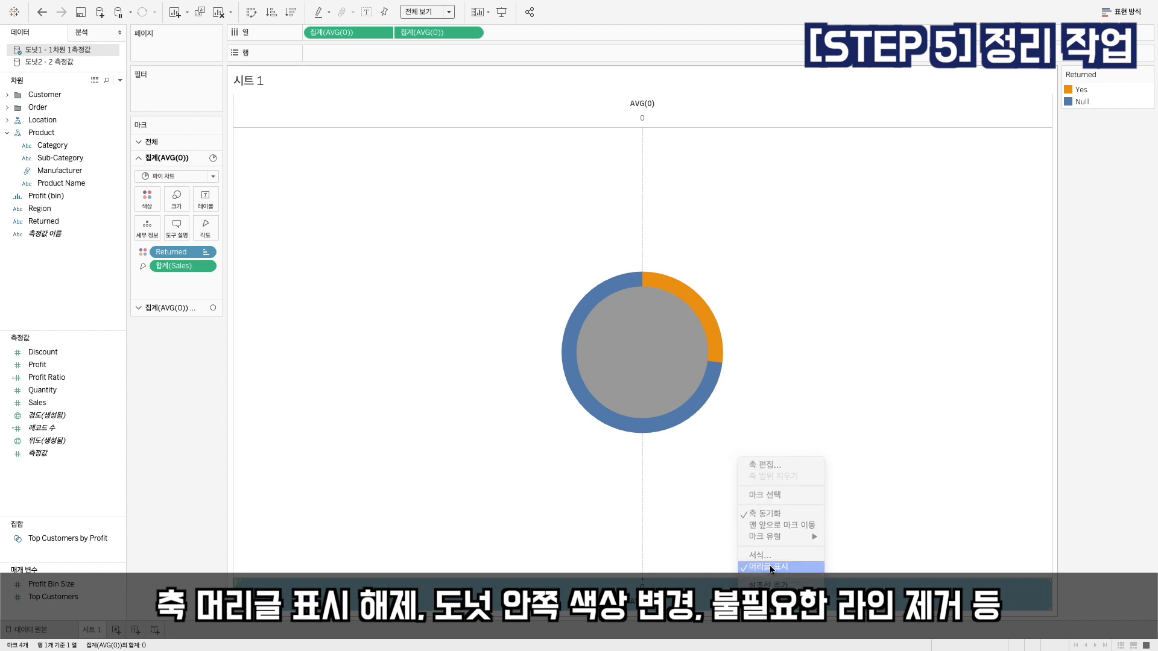
pyautogui.click(768, 567)
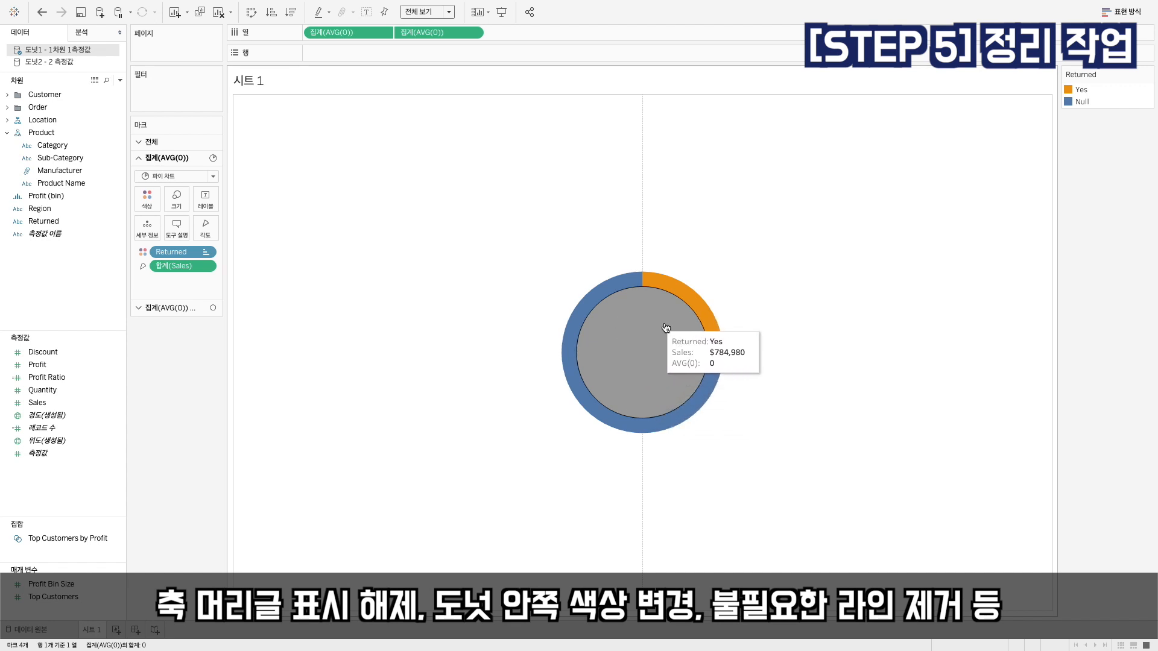
pyautogui.click(178, 309)
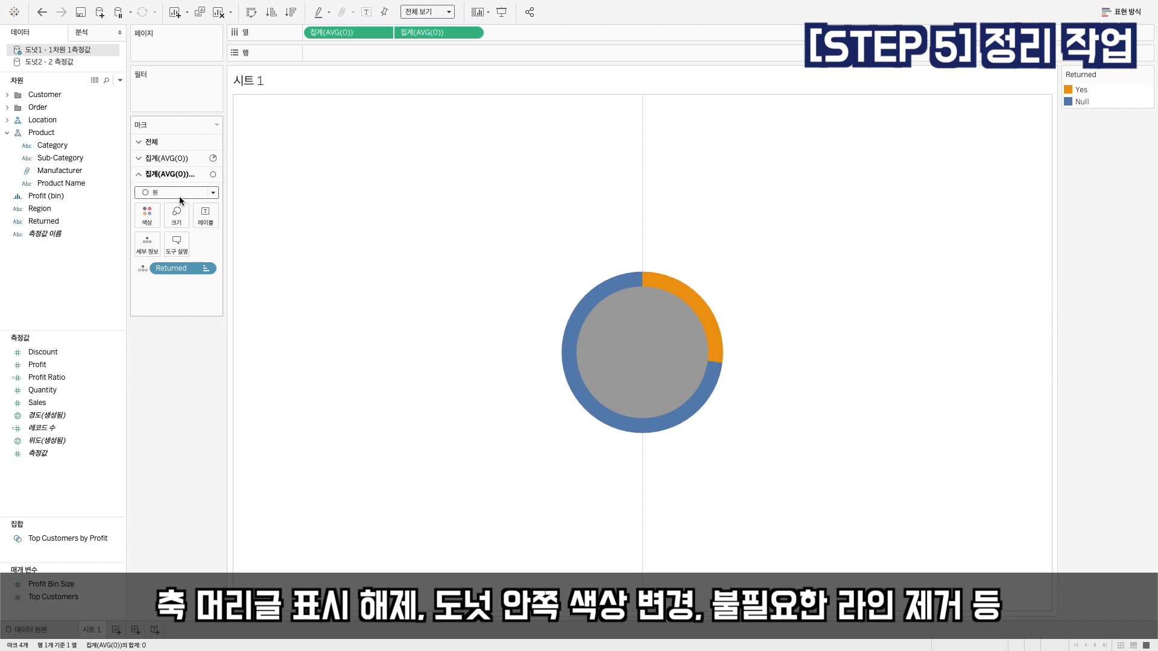
pyautogui.click(146, 216)
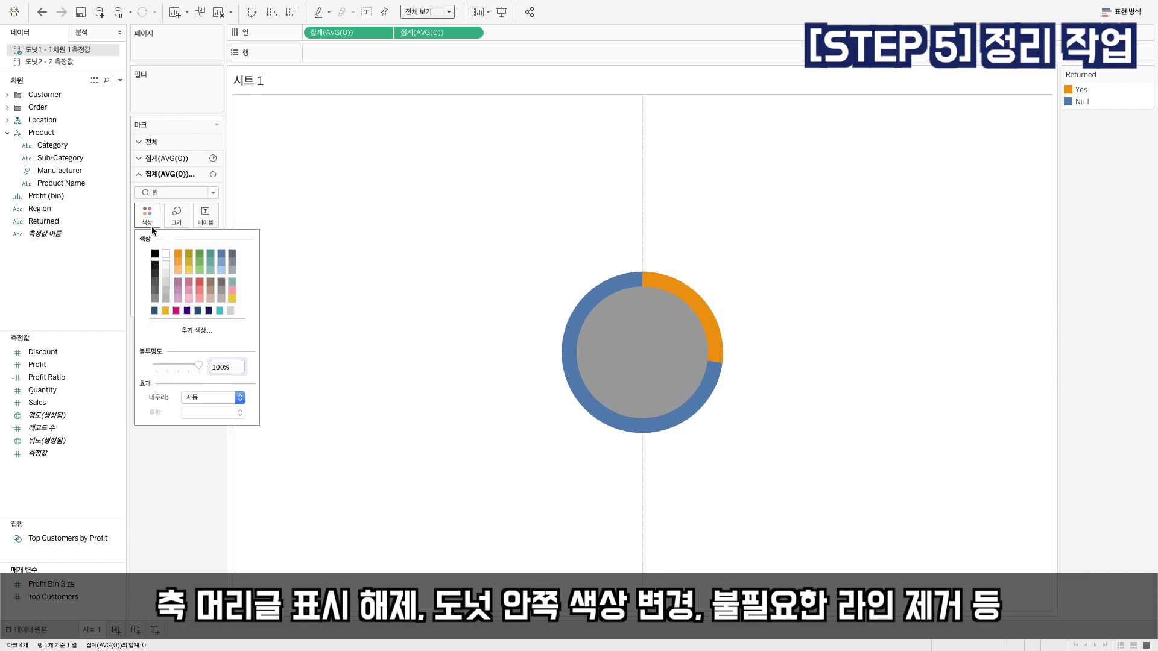
pyautogui.click(166, 254)
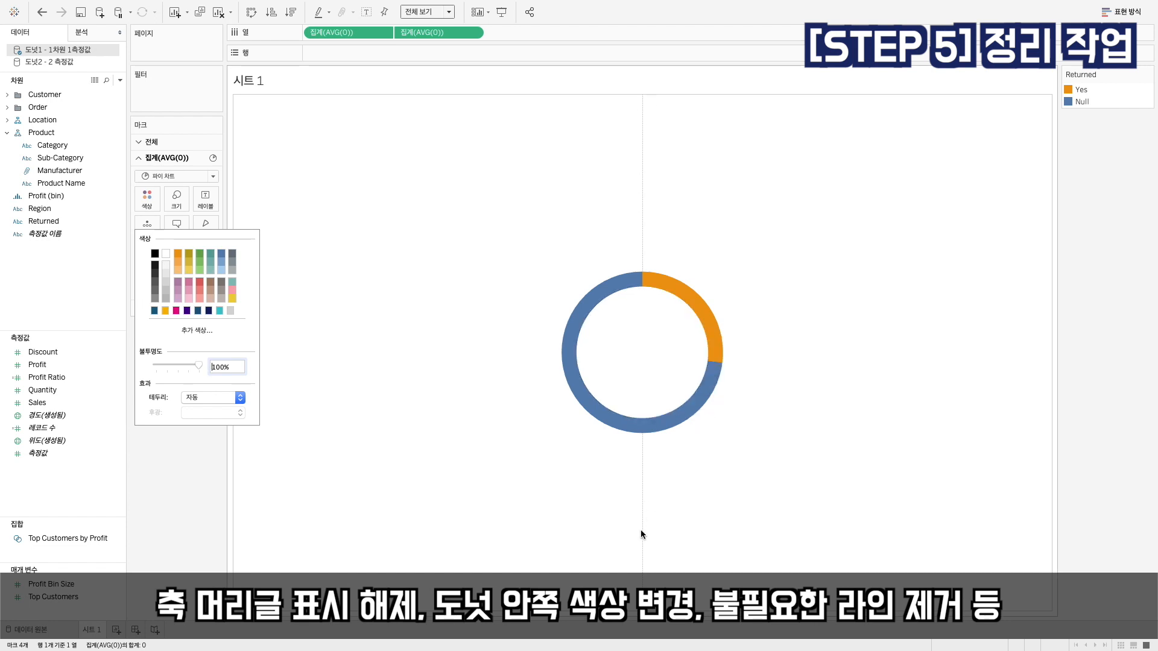
pyautogui.click(809, 140)
# Set the zero line to none (없음) in the sheet's line formatting
pyautogui.rightClick(811, 139)
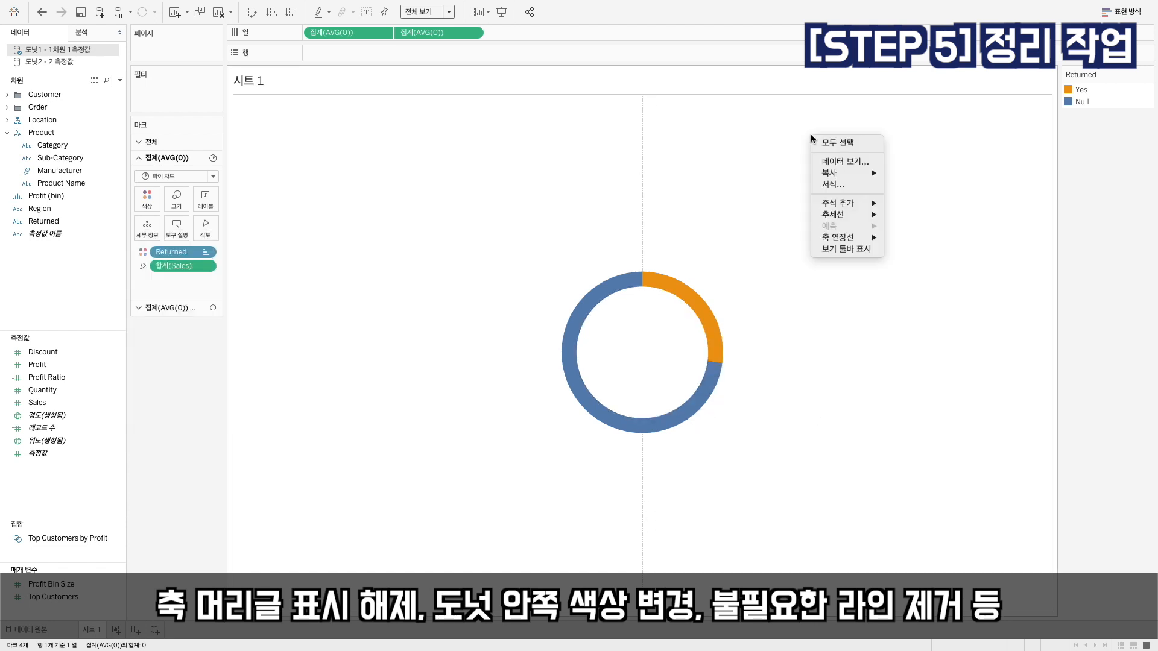
pyautogui.click(833, 185)
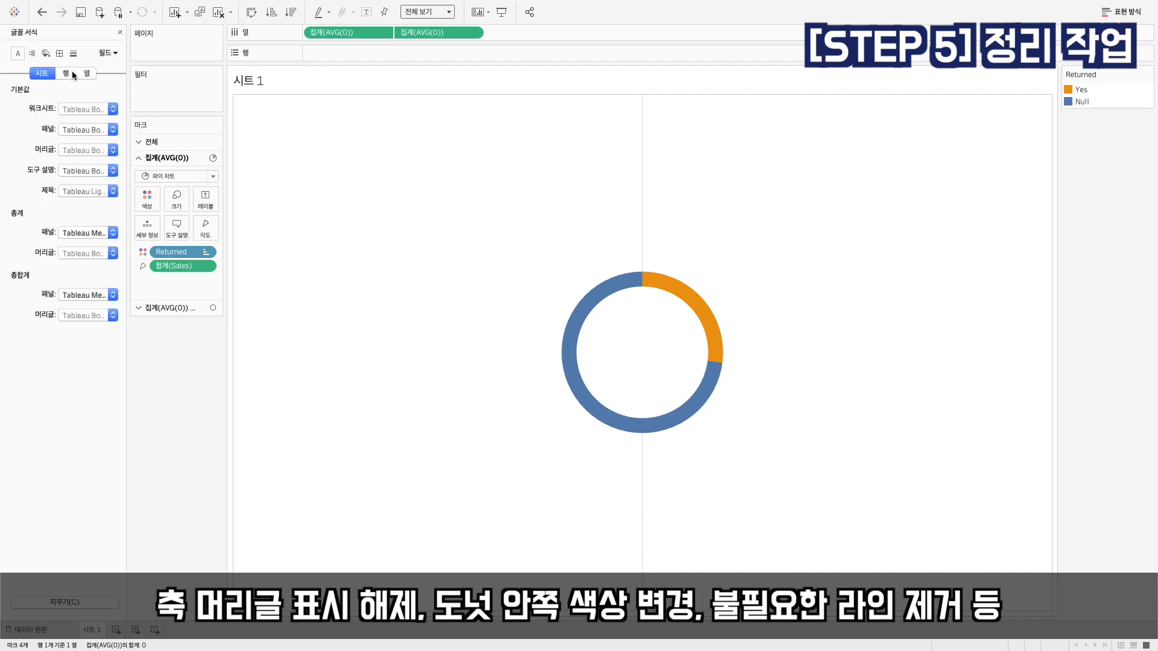
pyautogui.click(73, 54)
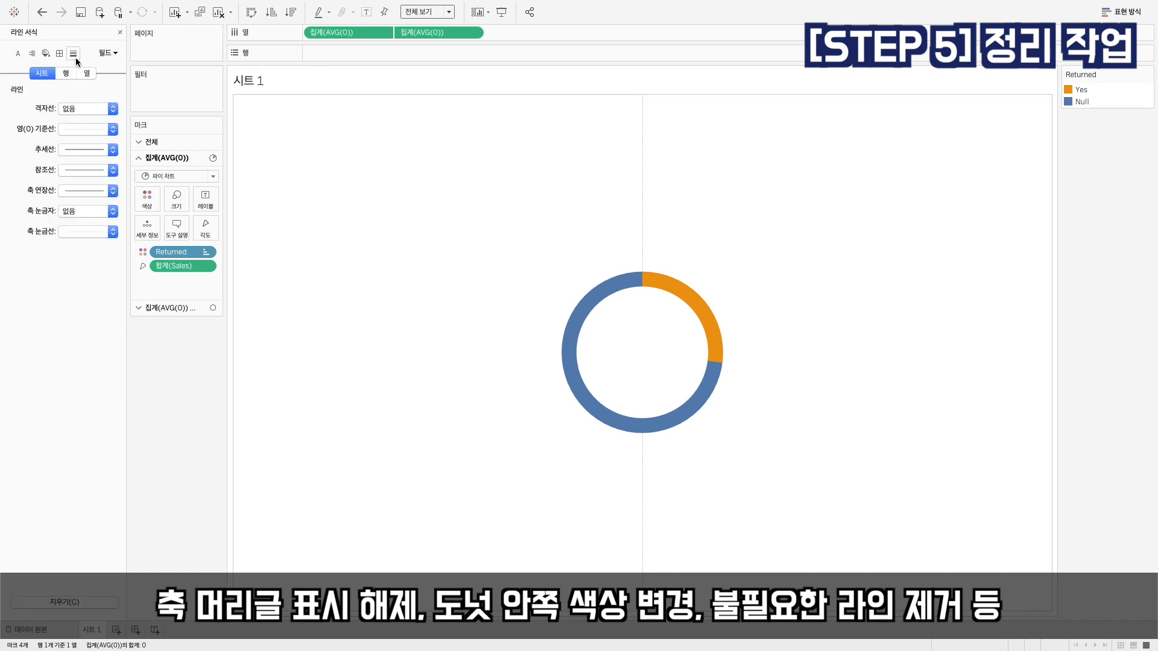
pyautogui.click(72, 129)
pyautogui.click(77, 147)
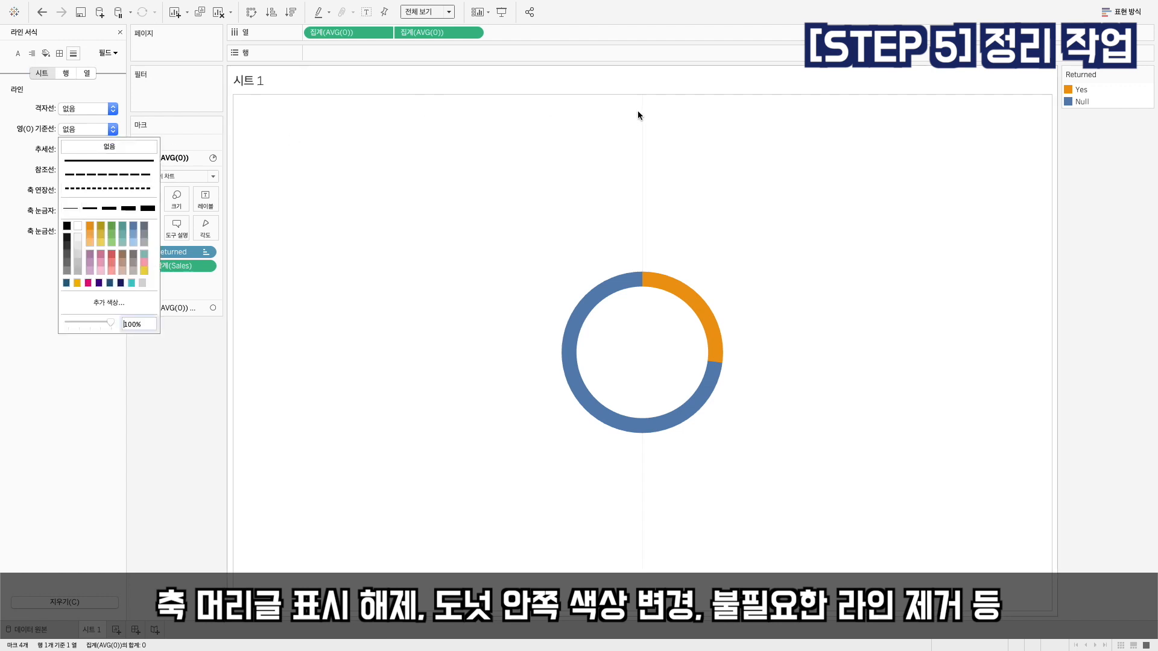
pyautogui.click(13, 231)
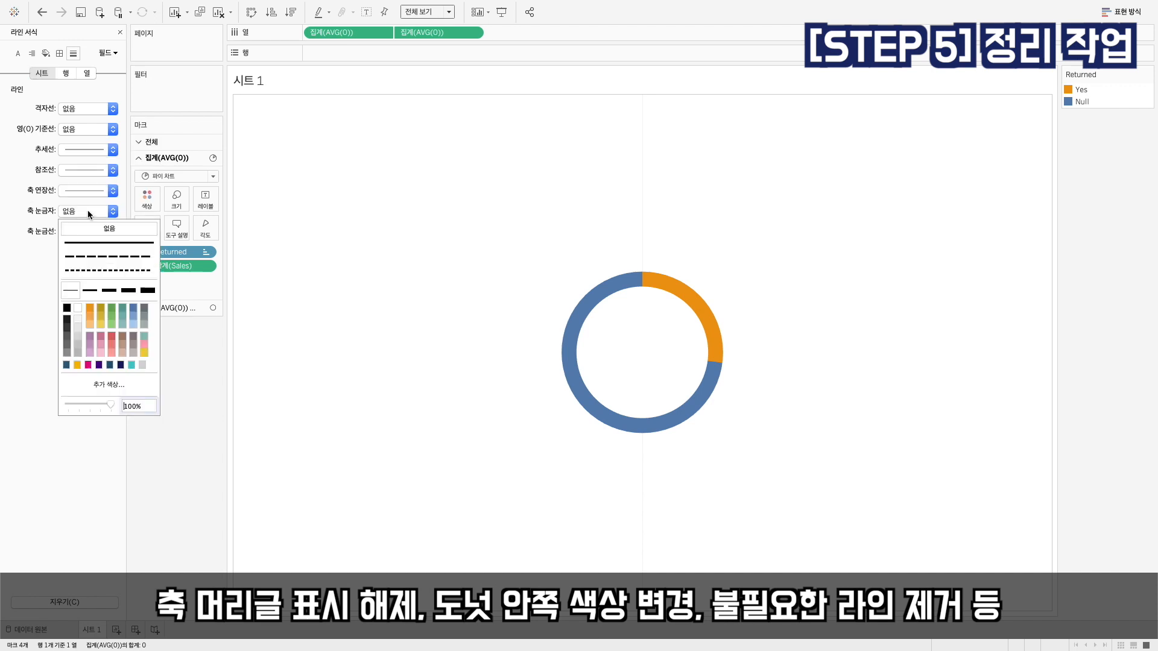
pyautogui.click(90, 231)
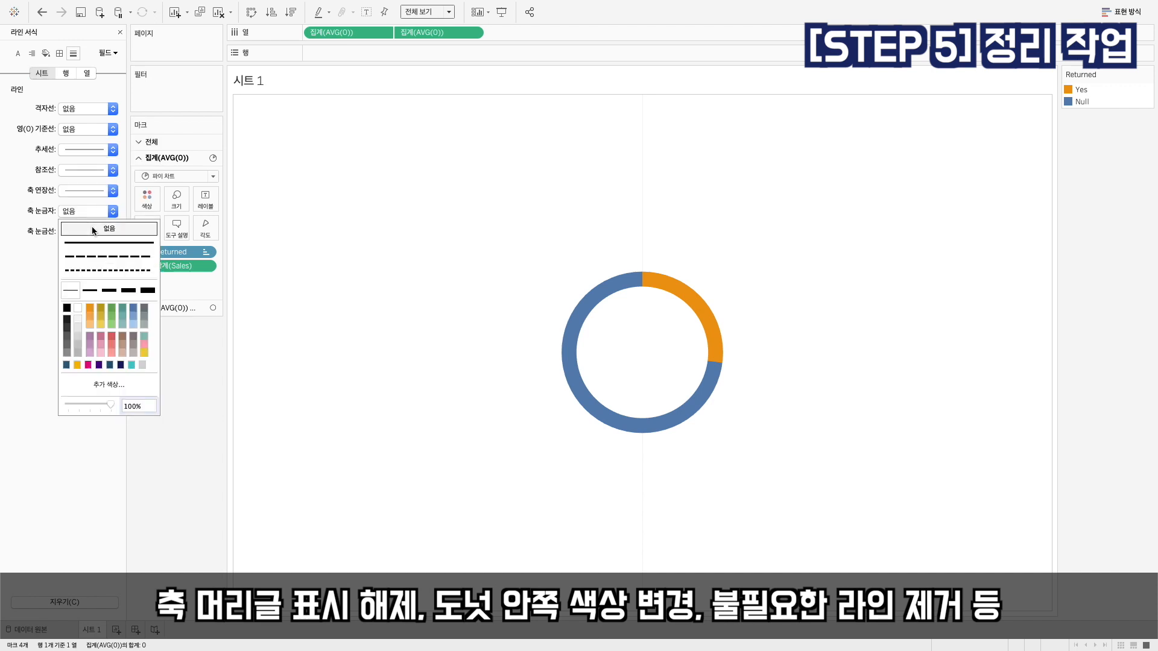
# Set the grid lines to none (없음) in the line formatting for columns
pyautogui.click(66, 73)
pyautogui.click(87, 74)
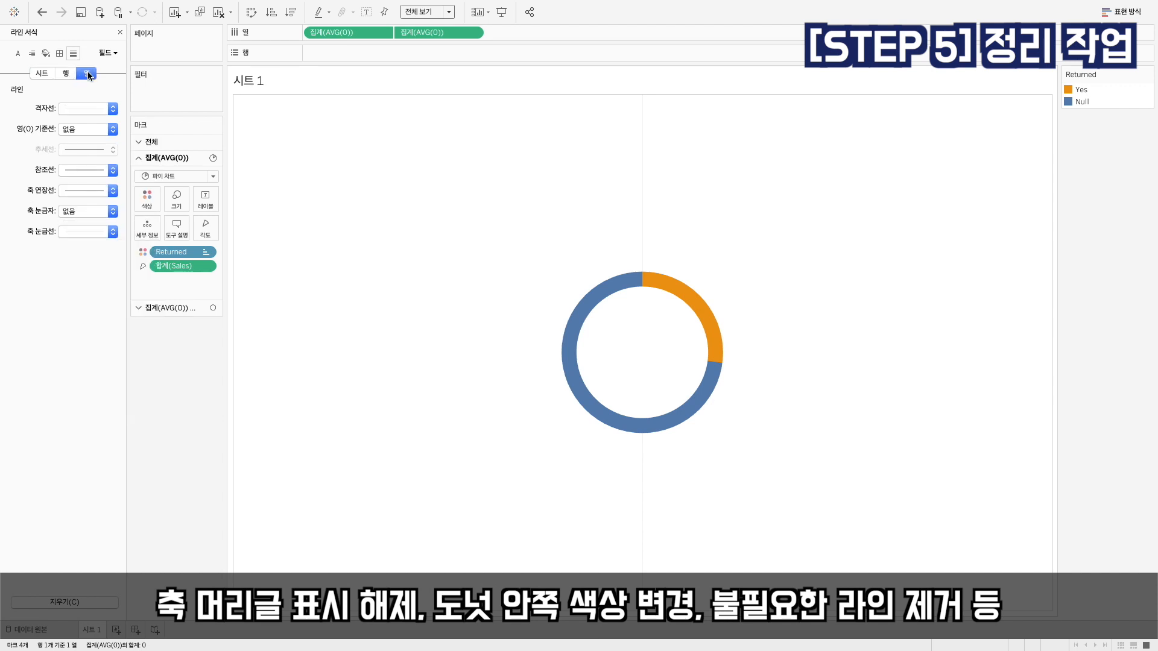
pyautogui.click(41, 73)
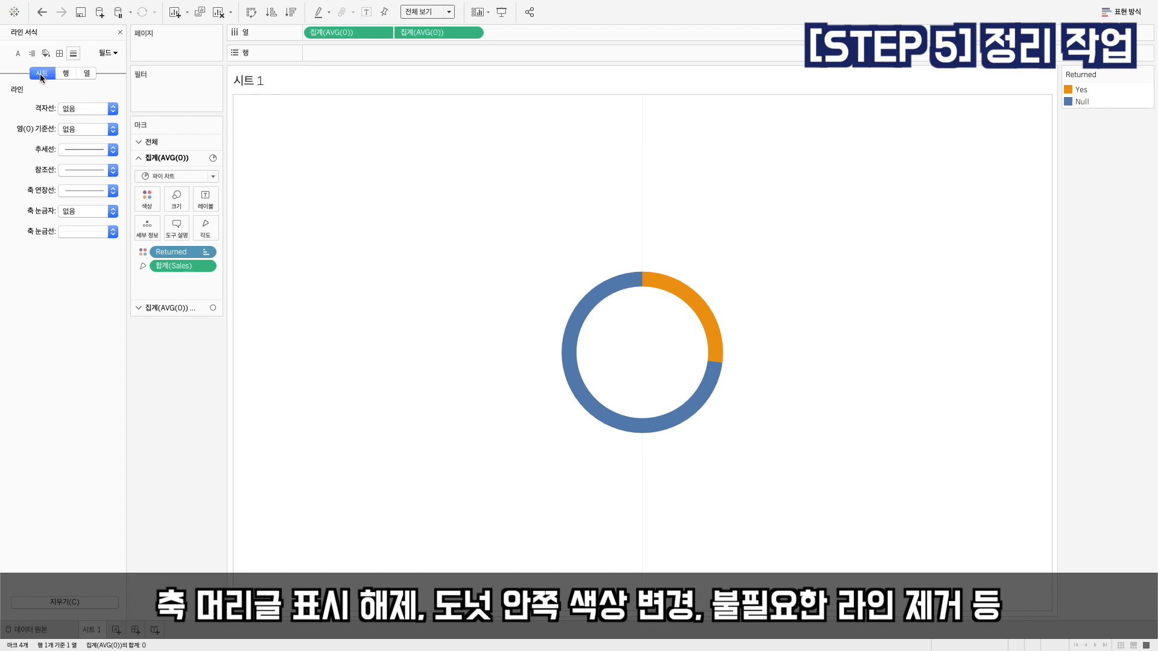
pyautogui.click(83, 74)
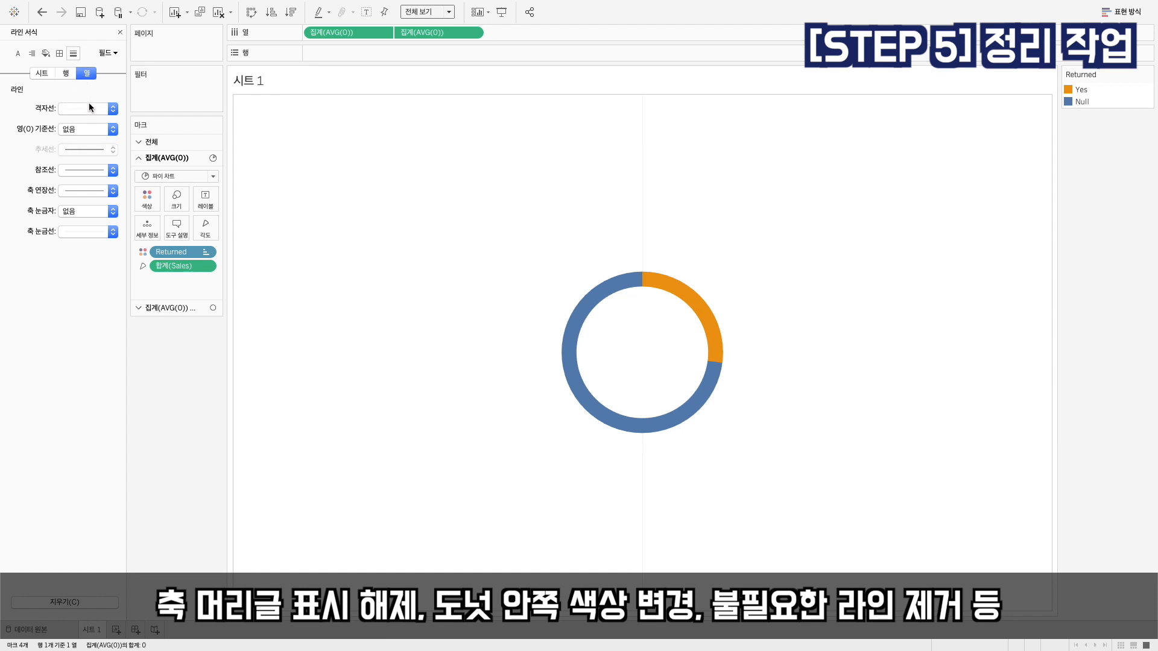
pyautogui.click(88, 108)
pyautogui.click(89, 120)
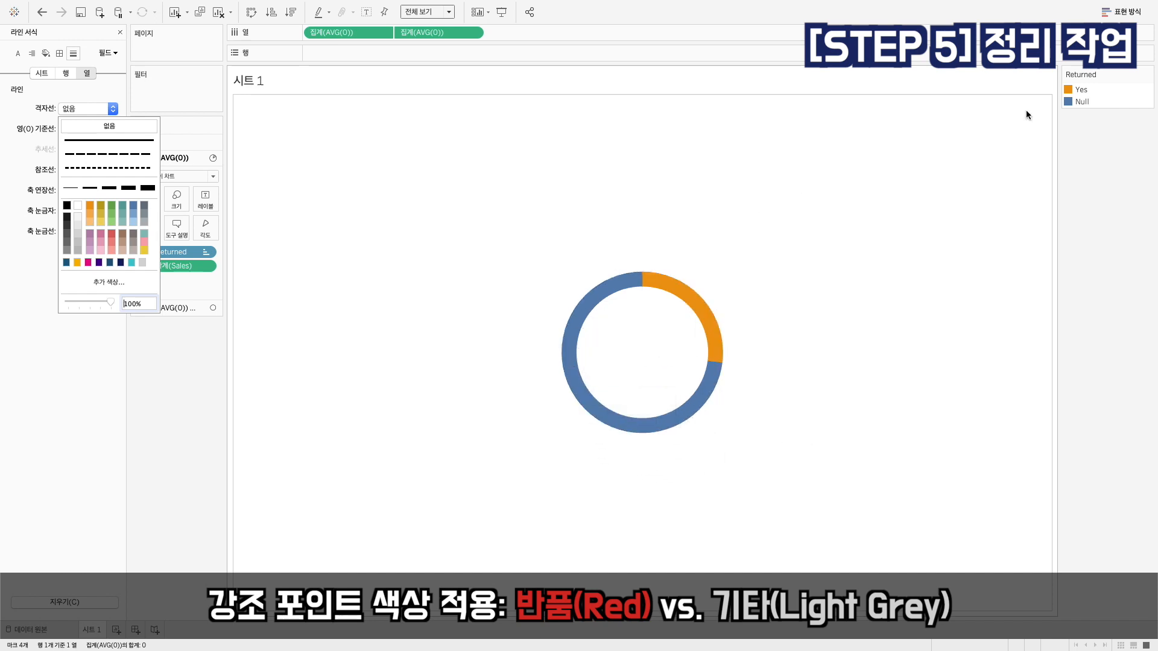
# Recolour the Returned values, with Yes in red and Null in light grey from the 시애틀의 회색 palette
pyautogui.doubleClick(1072, 88)
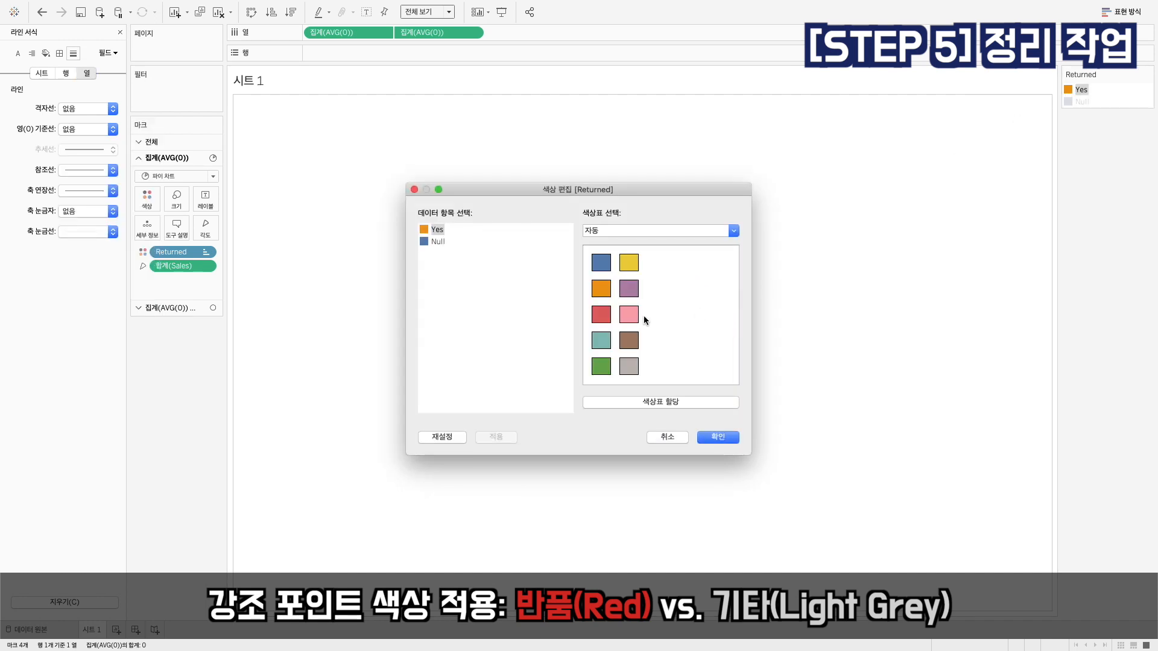
pyautogui.click(602, 314)
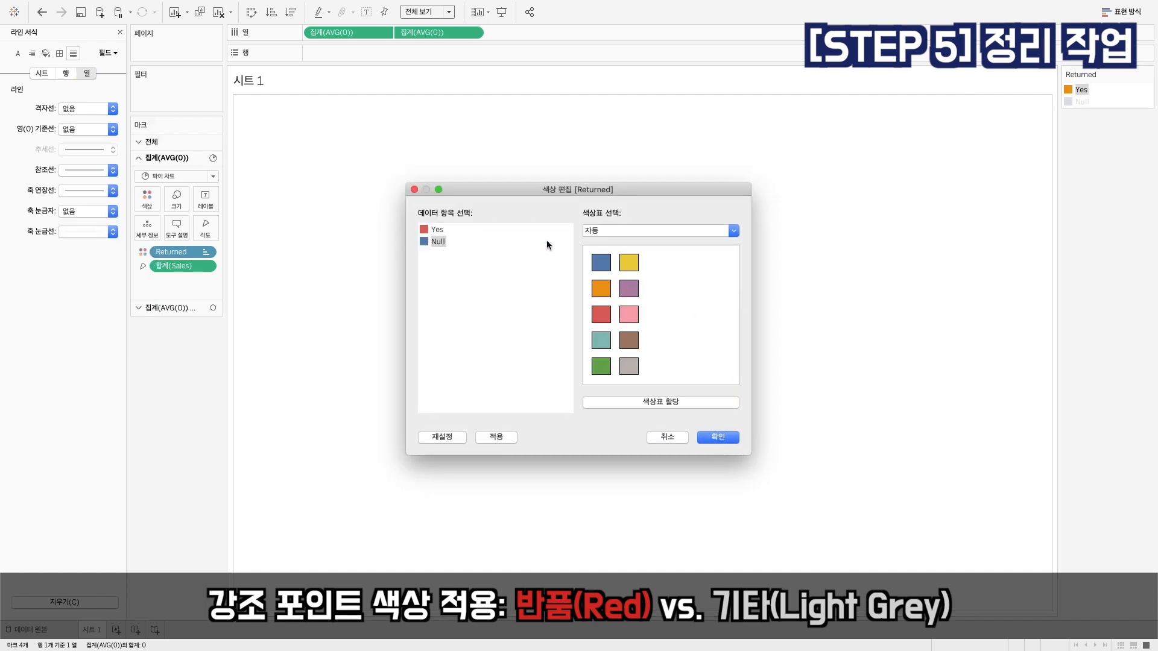
pyautogui.click(658, 230)
pyautogui.click(628, 53)
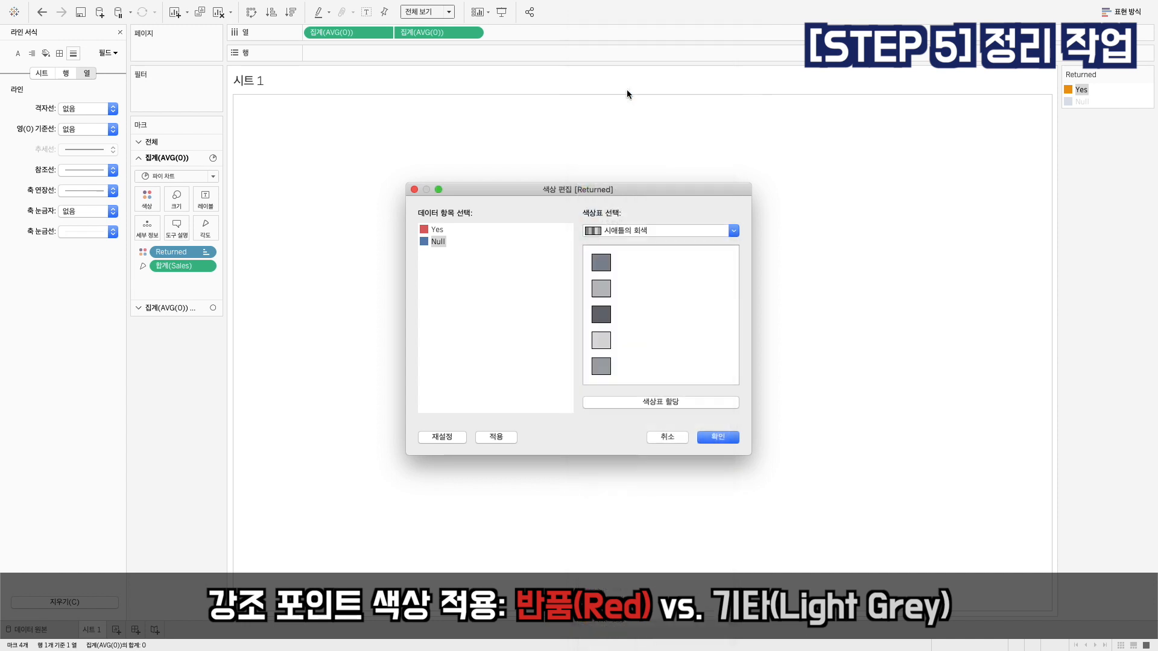
pyautogui.click(601, 340)
pyautogui.click(718, 441)
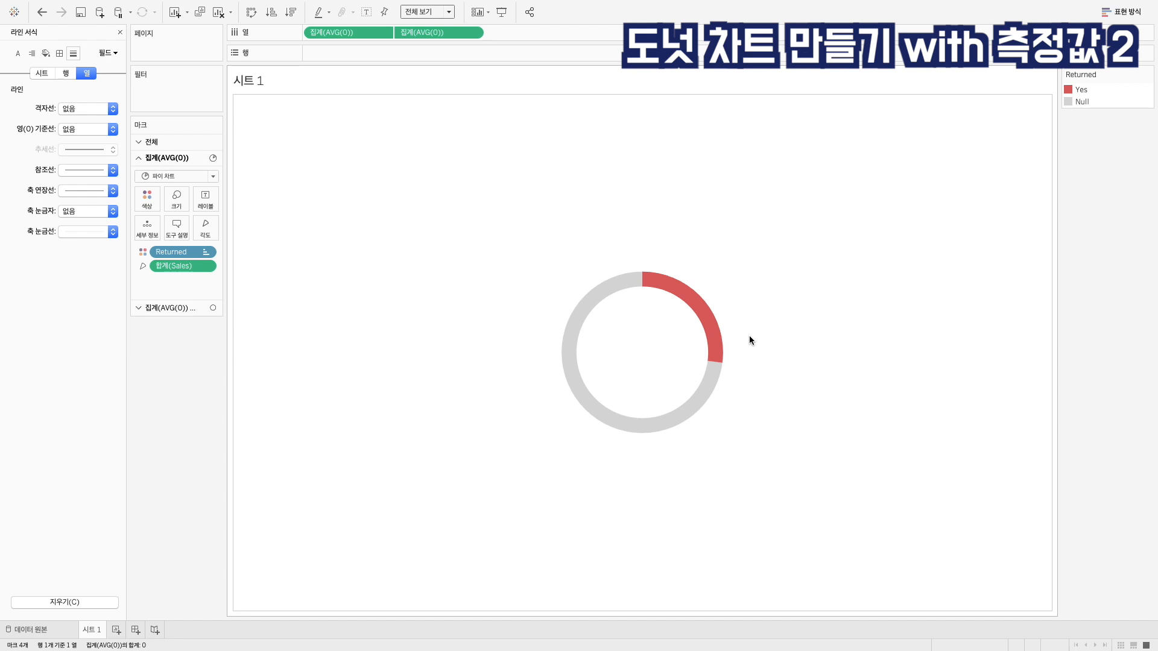
# Add a new worksheet and switch to the 도넛2 - 2 측정값 data source
pyautogui.click(116, 629)
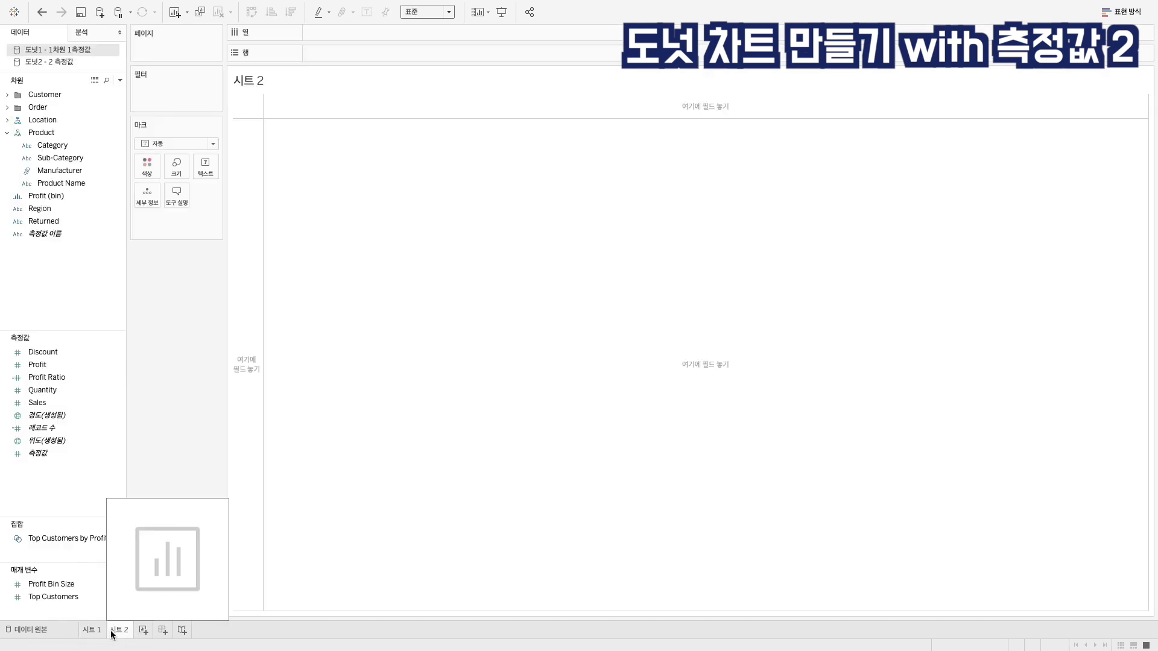
pyautogui.click(86, 63)
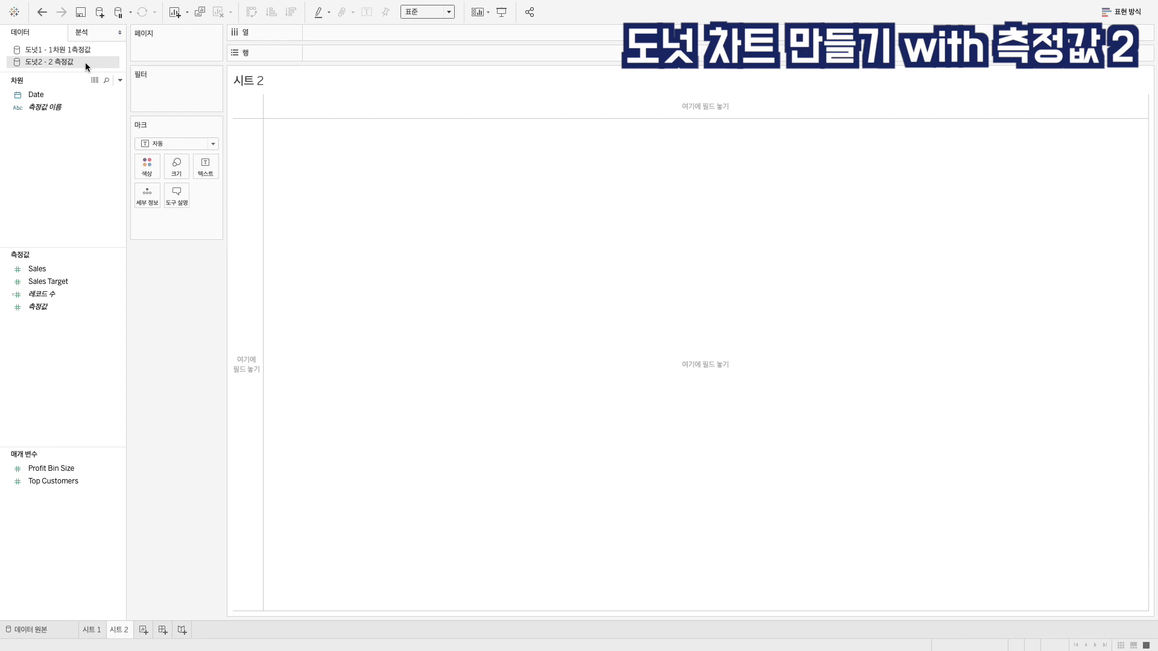
# Switch to Excel and examine the Date, Sales and Sales Target columns of the Sales Target Example workbook
pyautogui.hotkey('ctrl', 'Right')
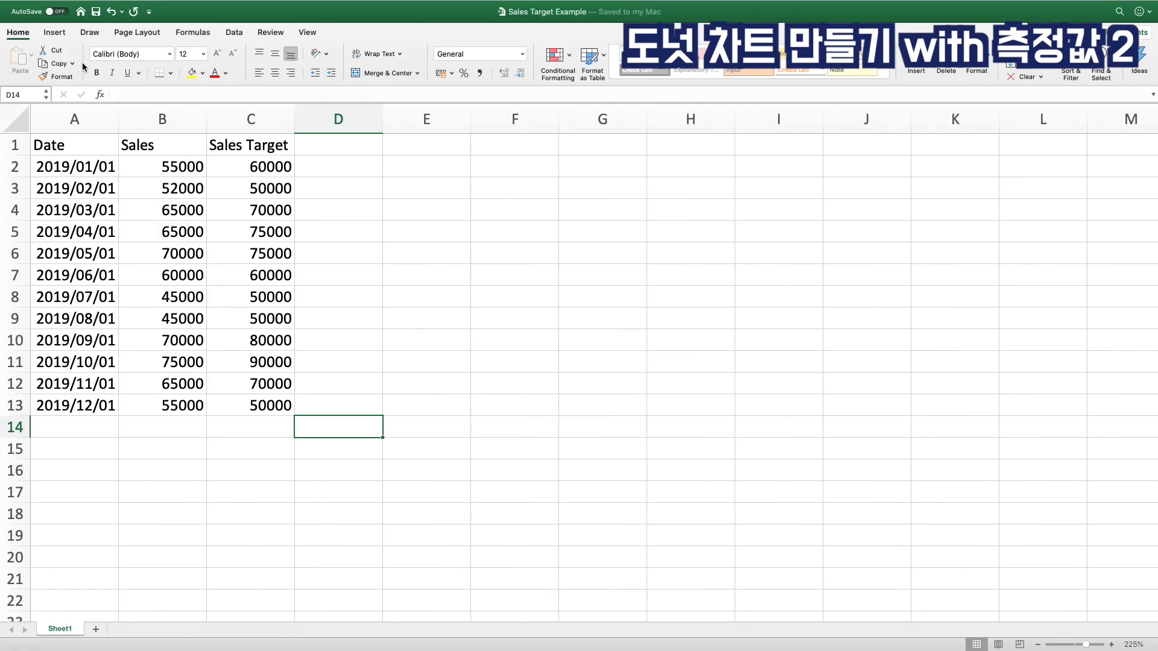
pyautogui.click(66, 145)
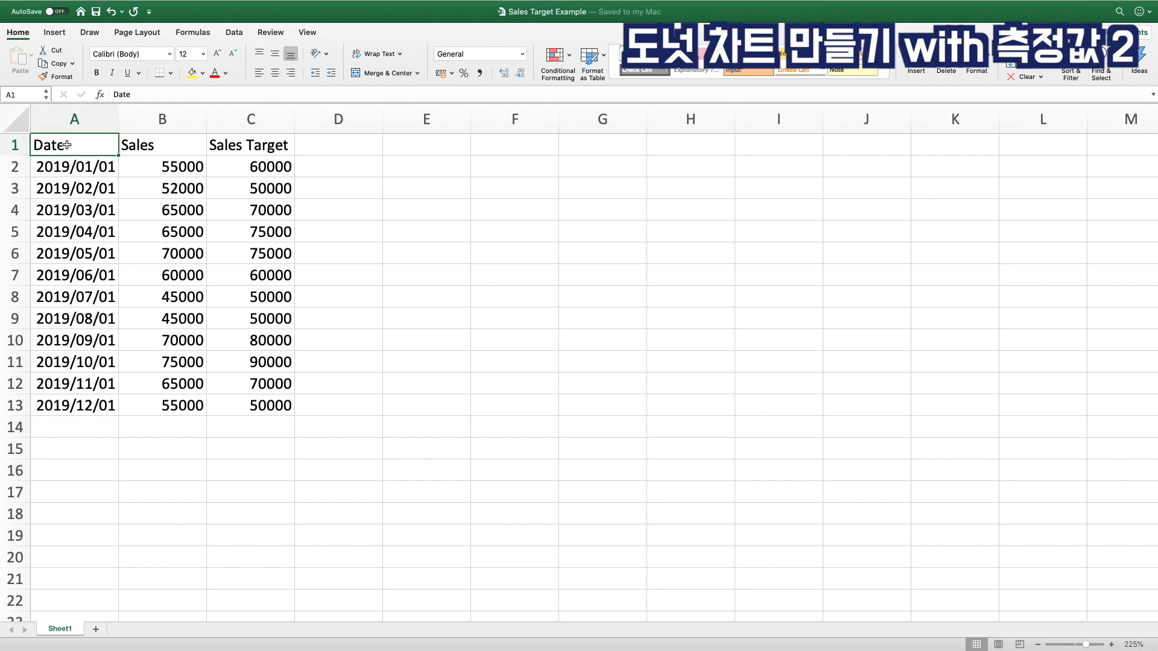
pyautogui.click(67, 168)
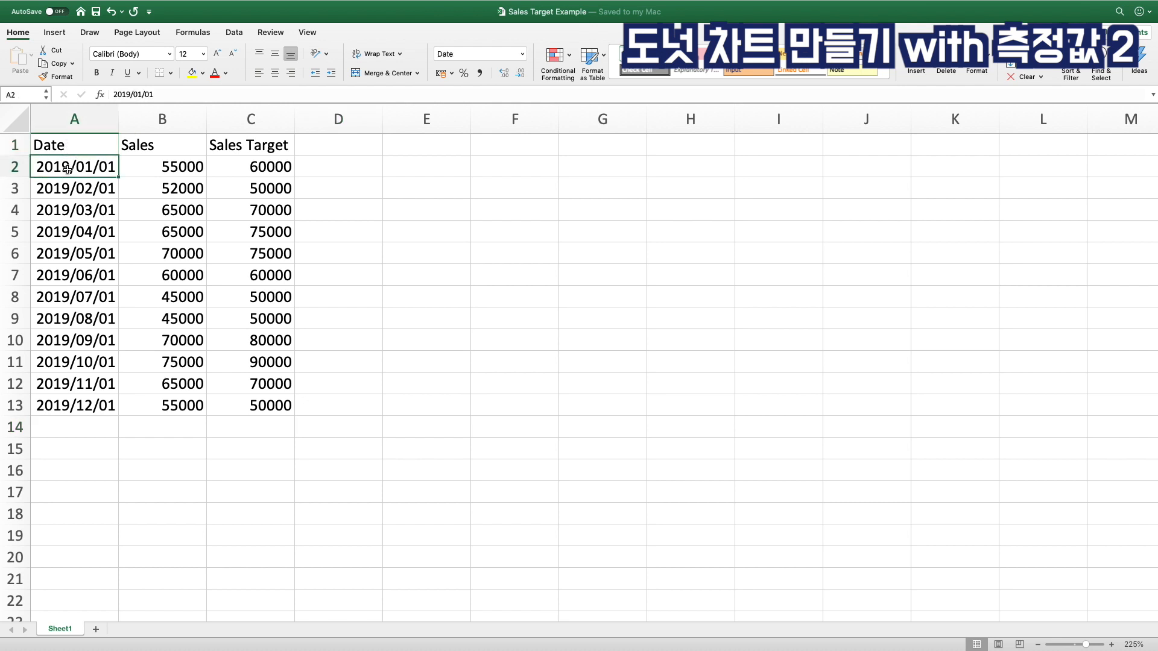
pyautogui.click(79, 408)
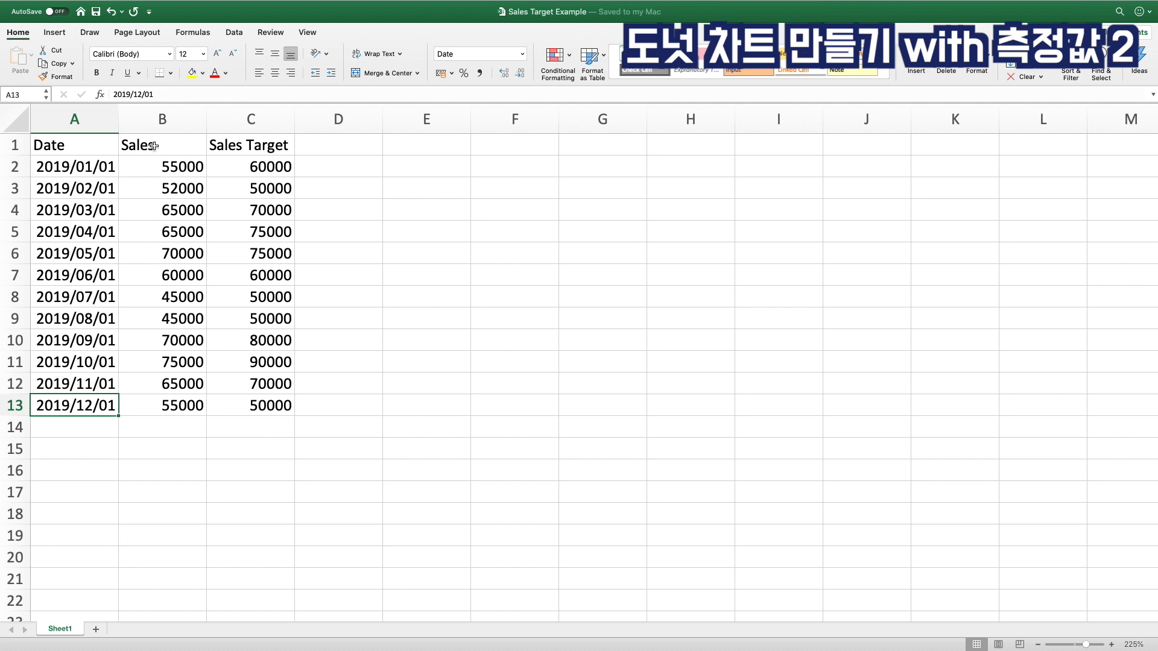
pyautogui.moveTo(154, 146); pyautogui.dragTo(150, 410)
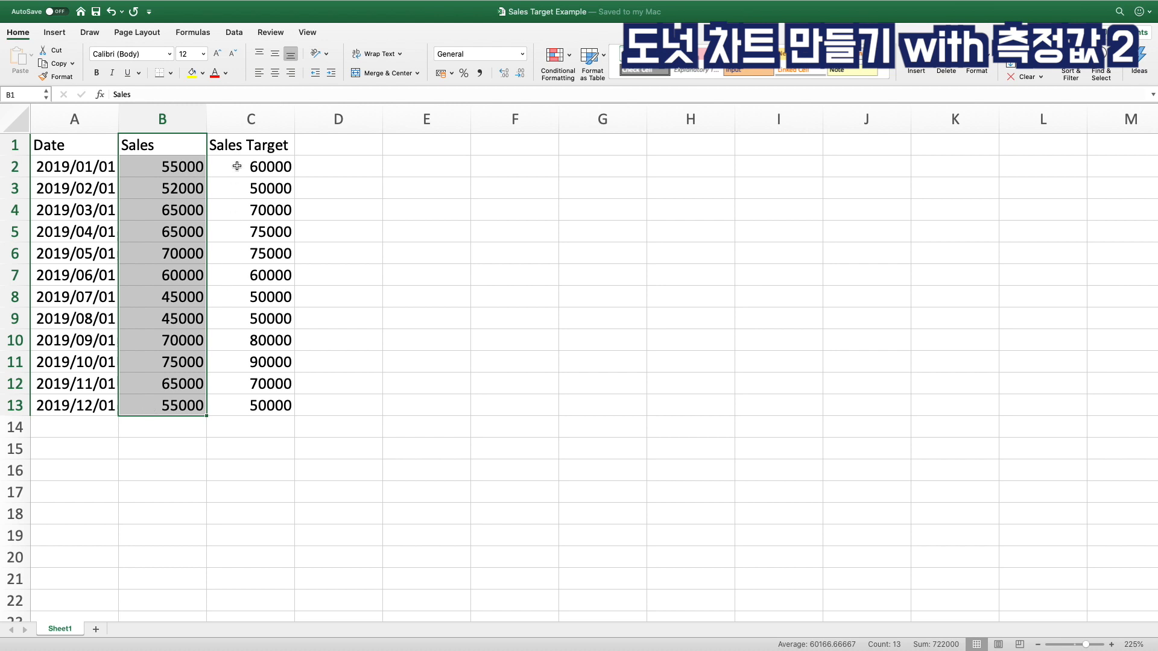
pyautogui.moveTo(237, 148); pyautogui.dragTo(254, 397)
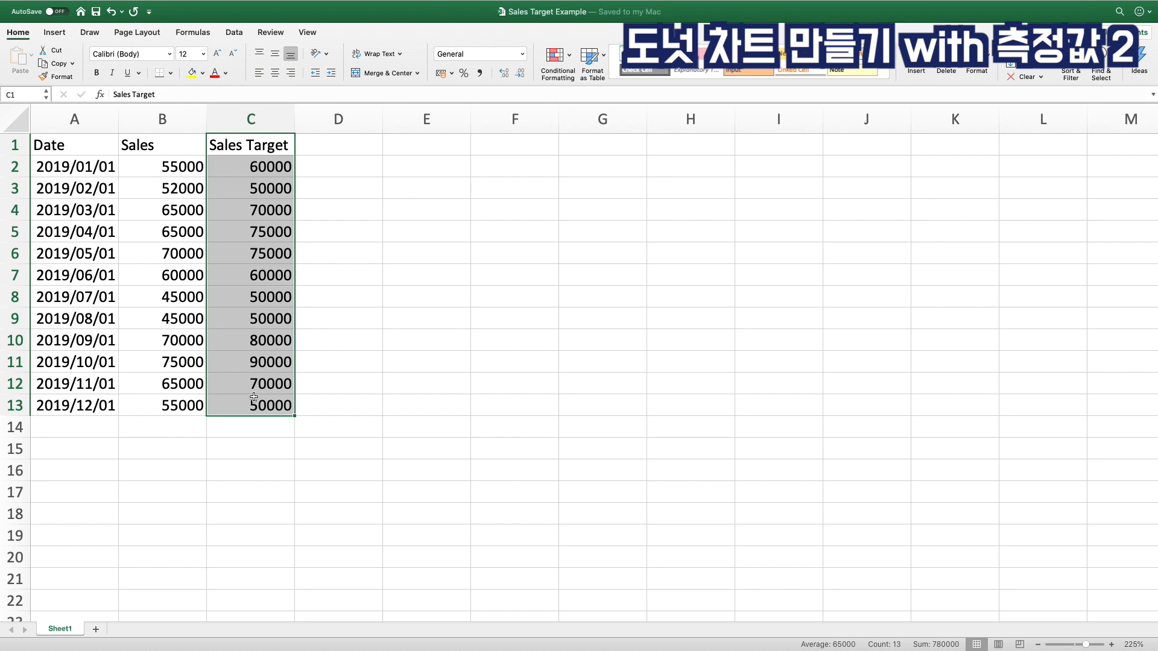
pyautogui.click(82, 149)
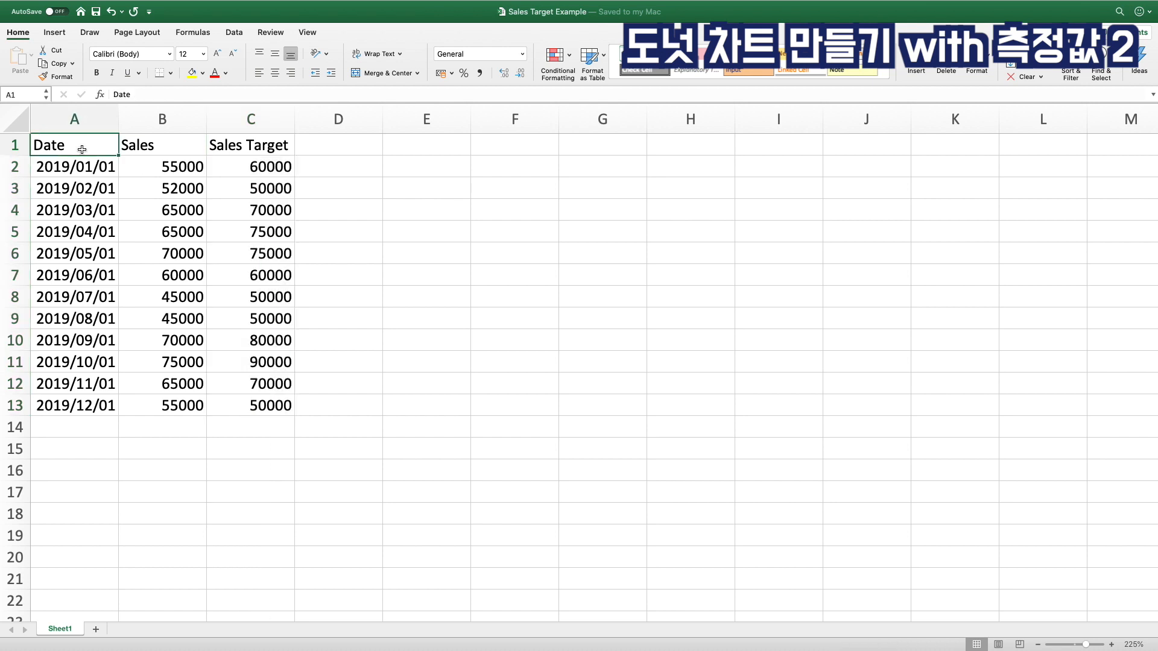
pyautogui.click(154, 147)
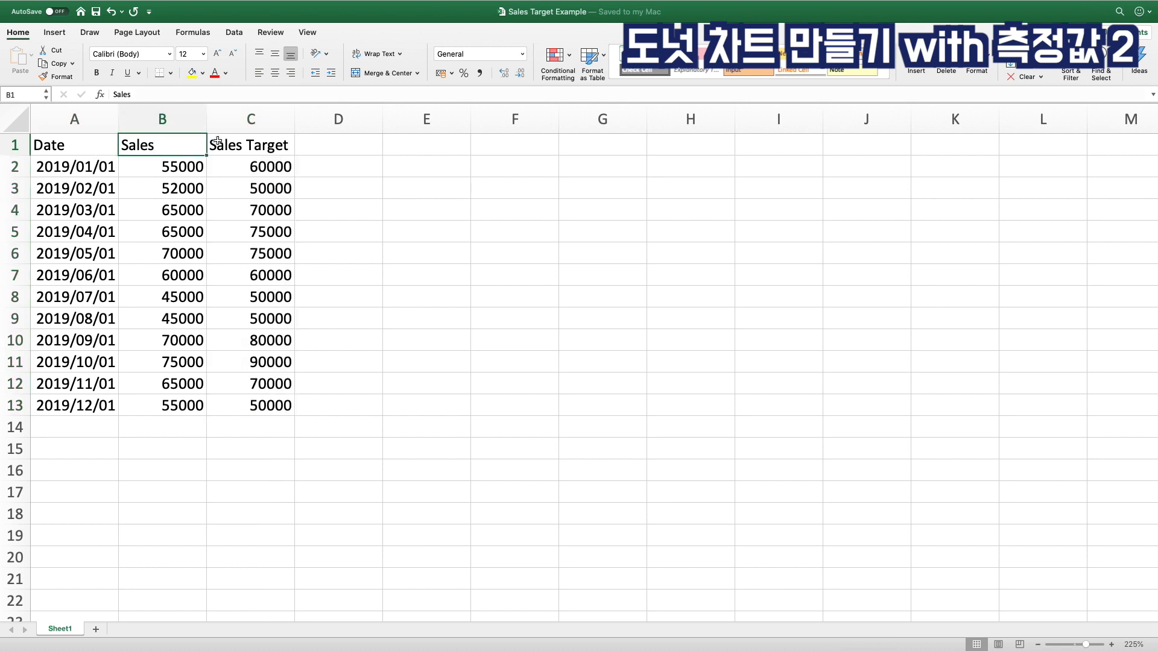
pyautogui.click(256, 143)
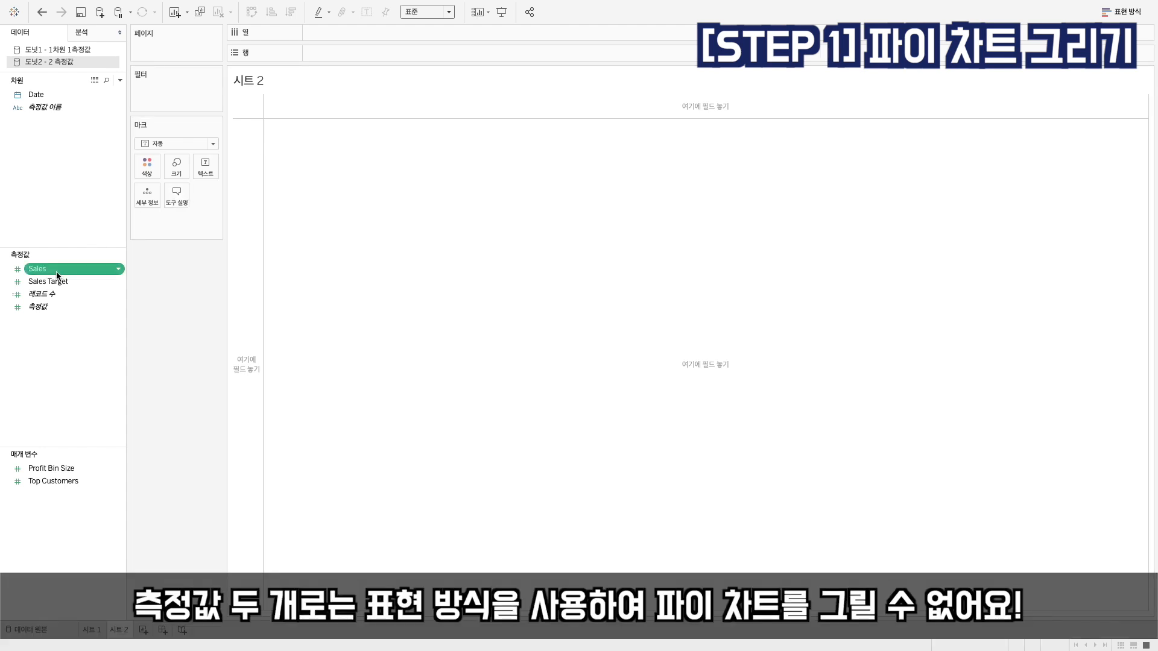
# Back in Tableau, build a combined-axis bar chart with Sales and Sales Target sharing one vertical axis
pyautogui.click(1121, 12)
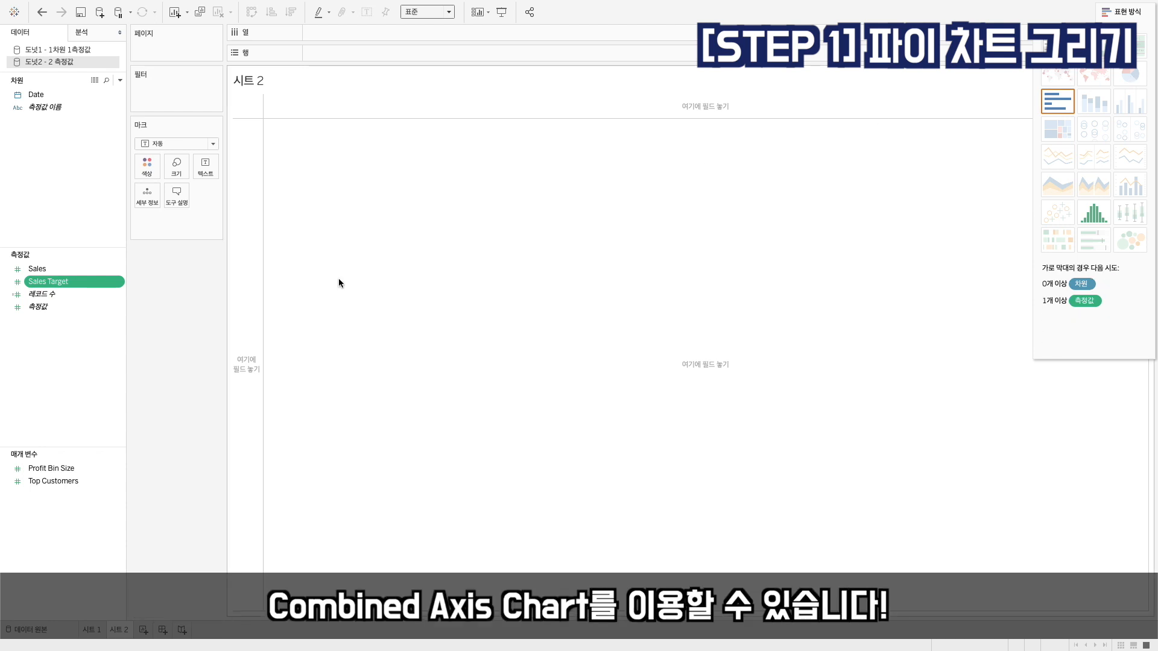
pyautogui.doubleClick(62, 269)
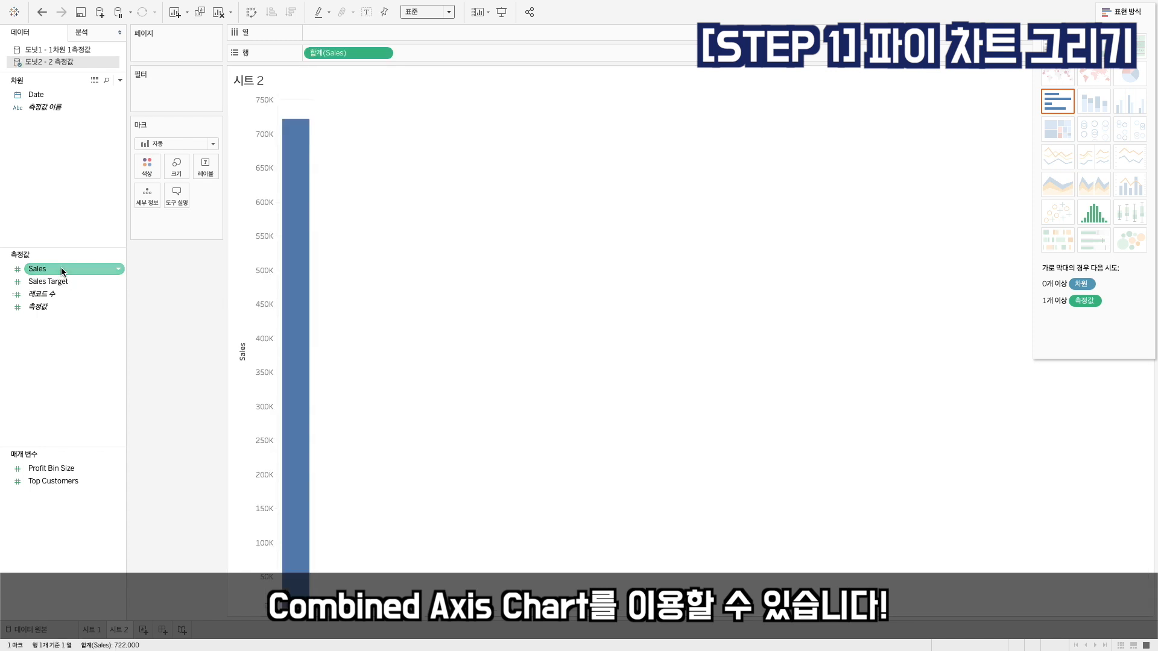
pyautogui.click(57, 281)
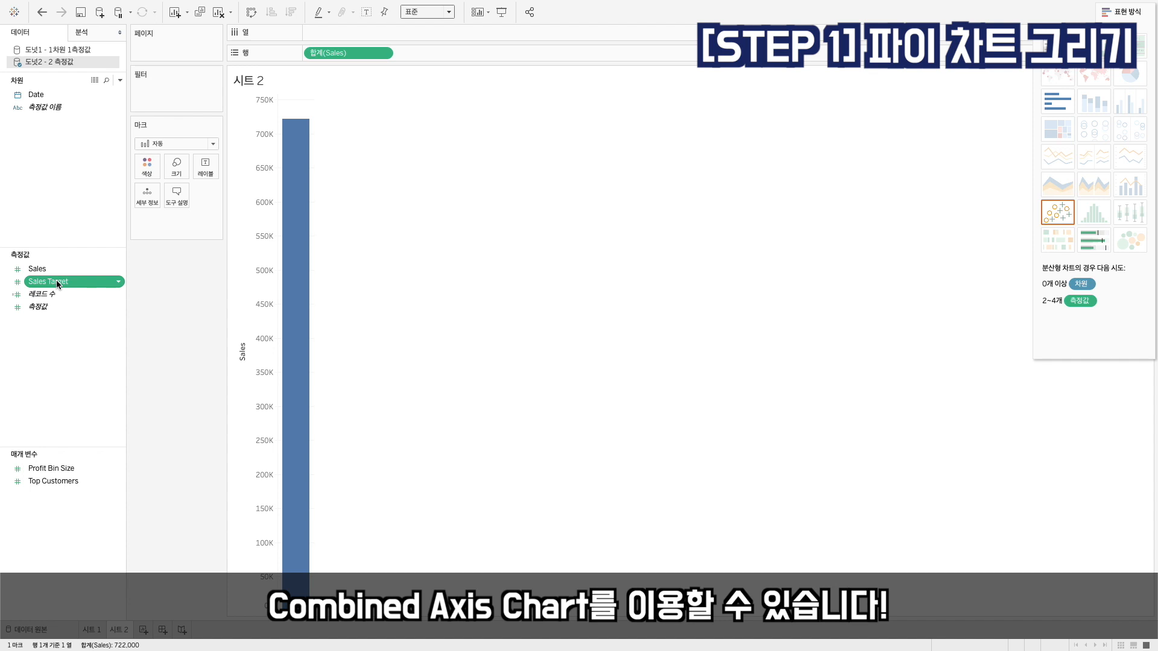
pyautogui.moveTo(56, 282); pyautogui.dragTo(249, 326)
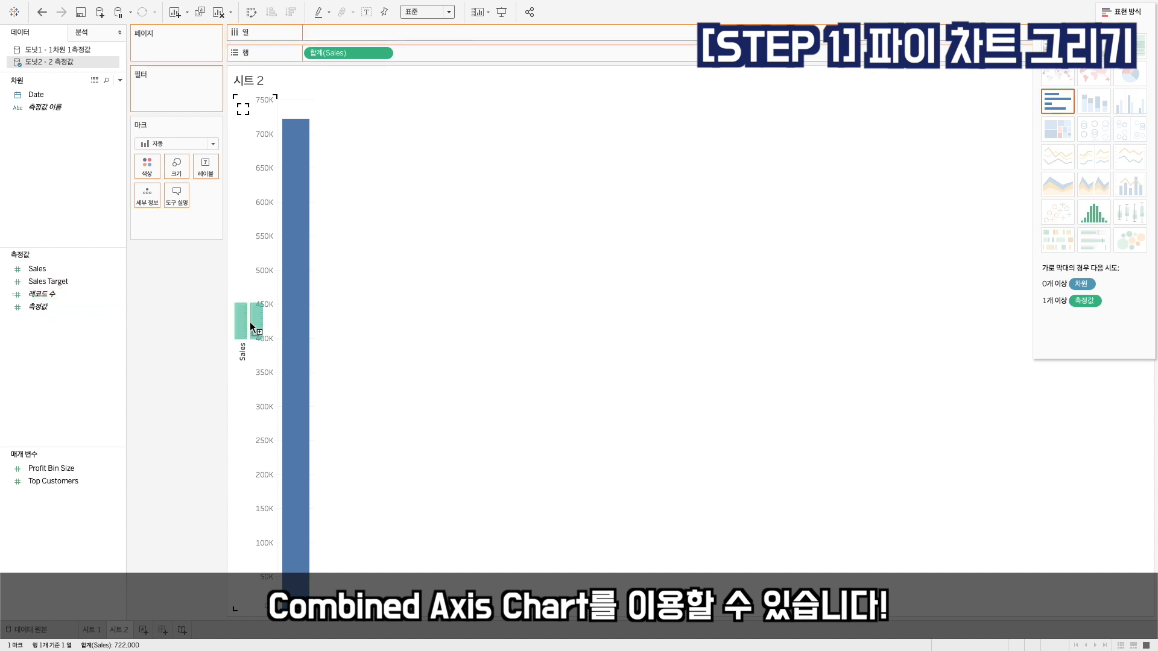
pyautogui.moveTo(250, 325); pyautogui.dragTo(250, 326)
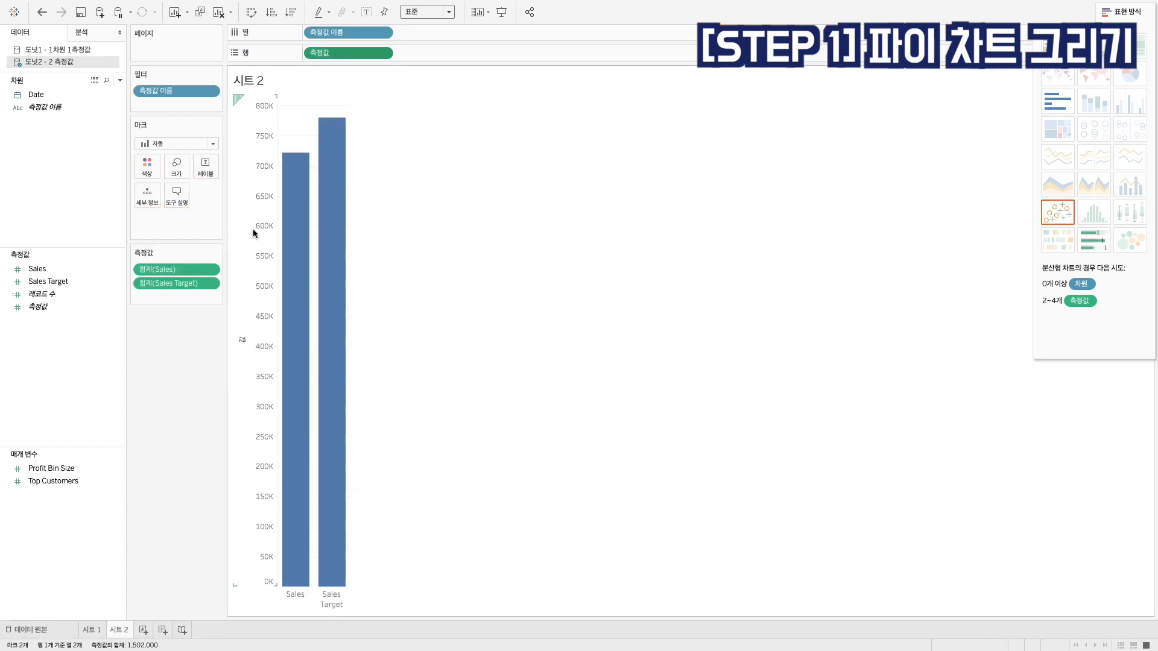
# Show the mark labels on the Sales and Sales Target bars and close the Show Me (표현 방식) chart list
pyautogui.click(192, 285)
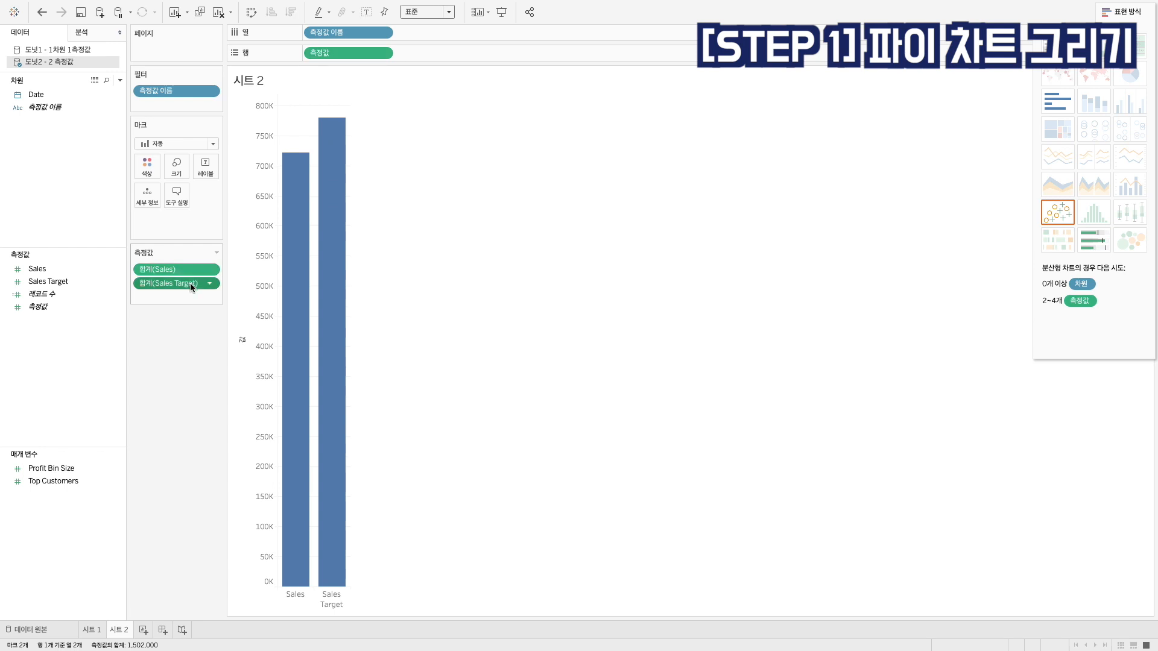
pyautogui.click(367, 14)
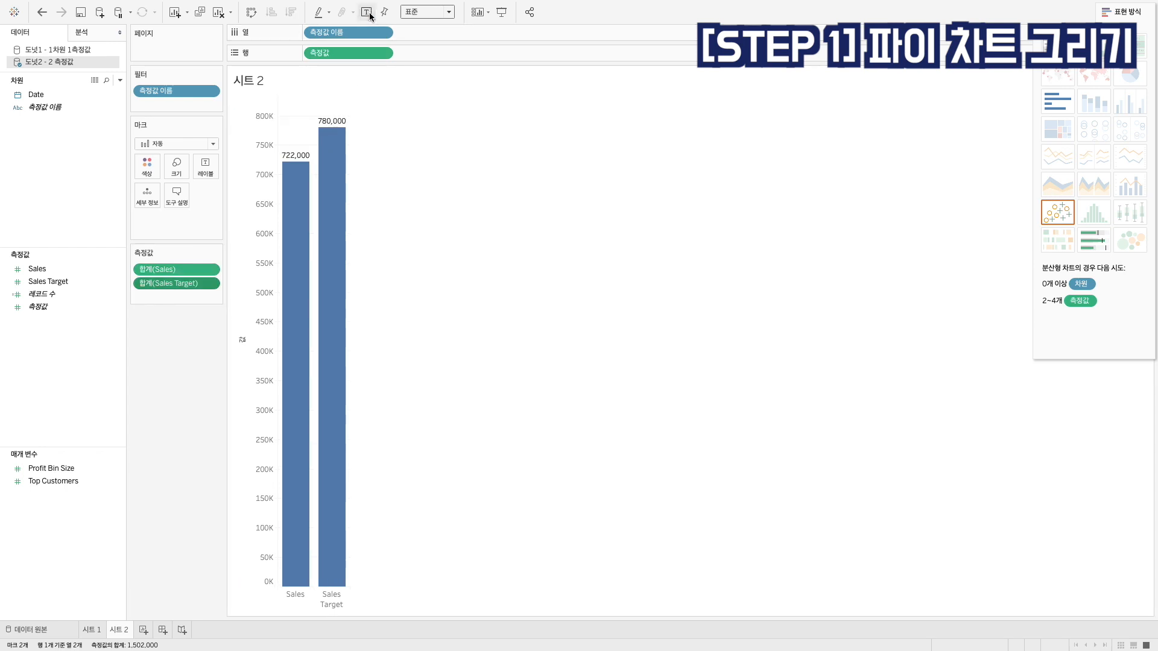
pyautogui.click(1134, 18)
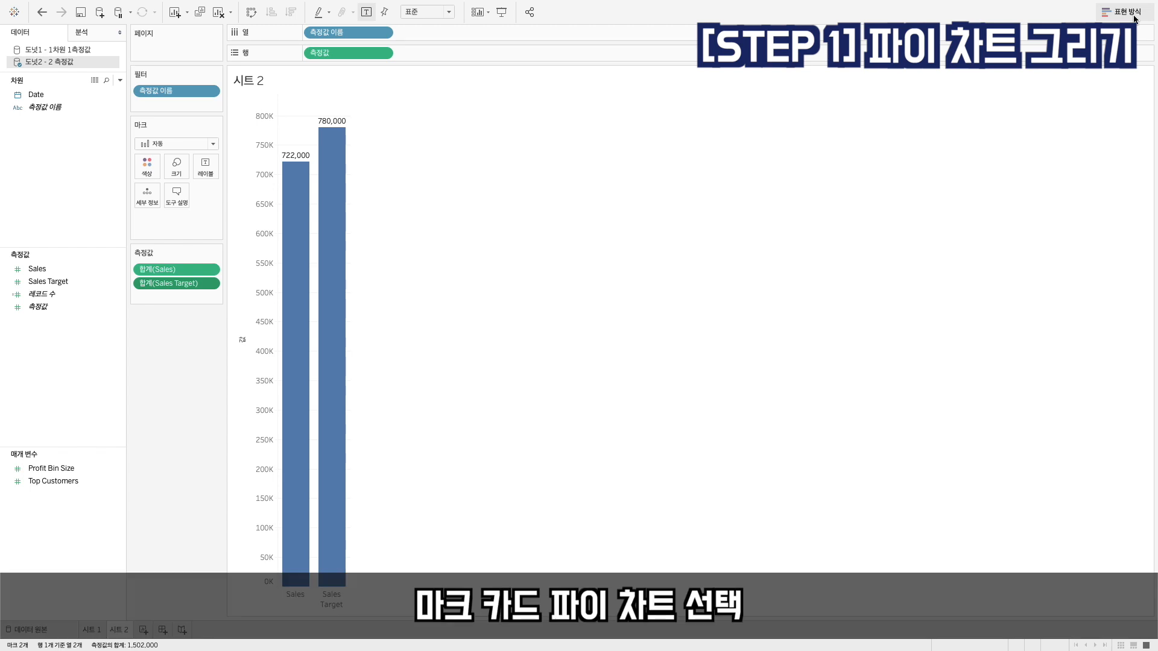
# Turn the bars into a single pie (파이 차트), with 측정값 이름 moved to colour and 측정값 moved to angle
pyautogui.click(181, 144)
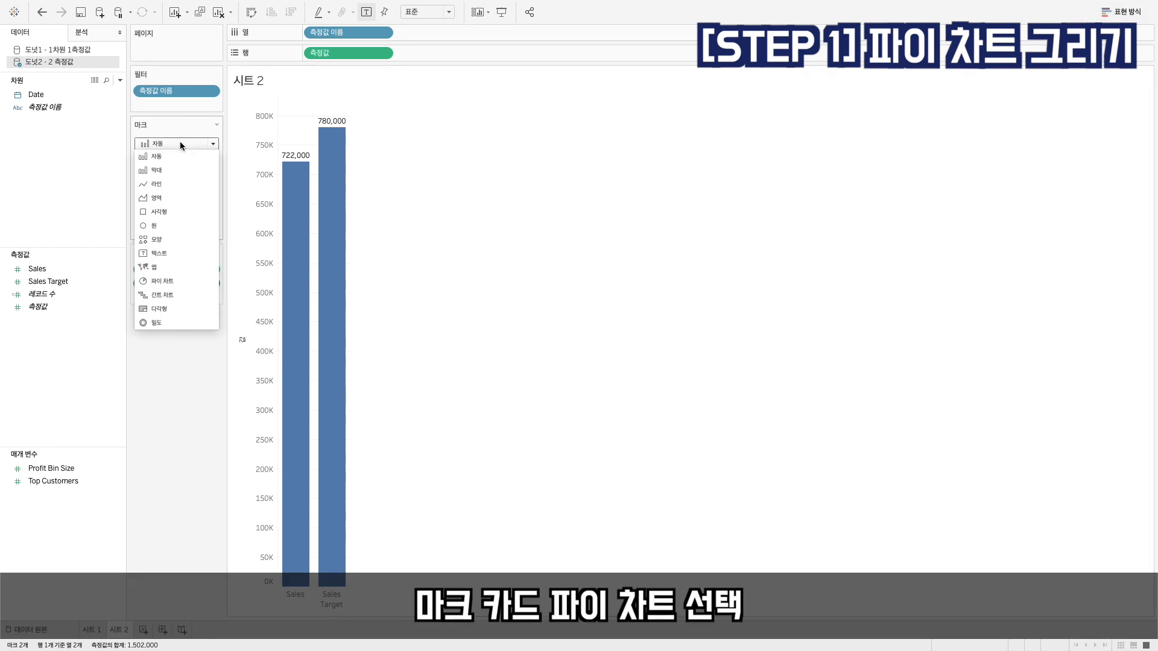
pyautogui.click(177, 280)
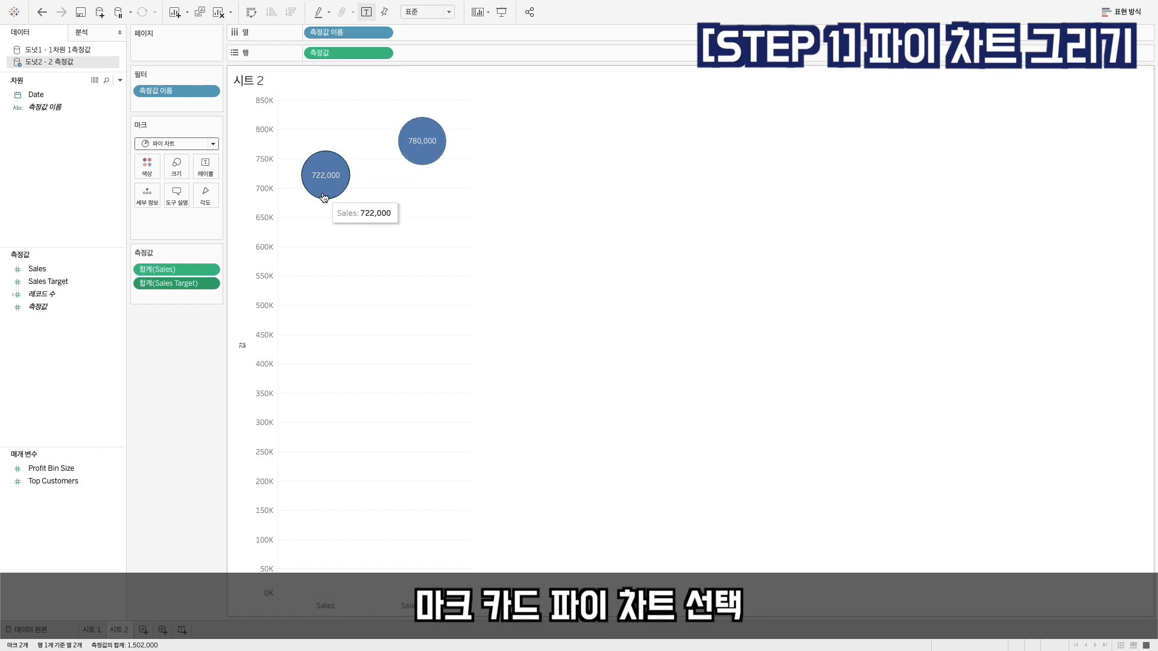
pyautogui.moveTo(328, 32); pyautogui.dragTo(146, 166)
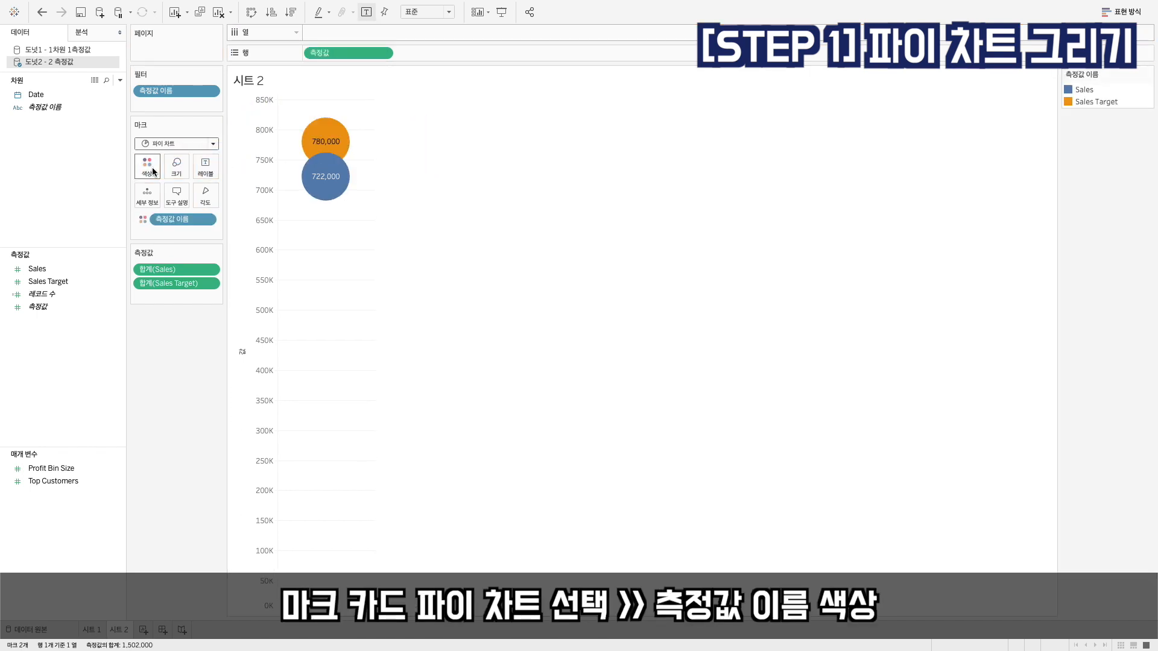
pyautogui.moveTo(328, 53); pyautogui.dragTo(207, 195)
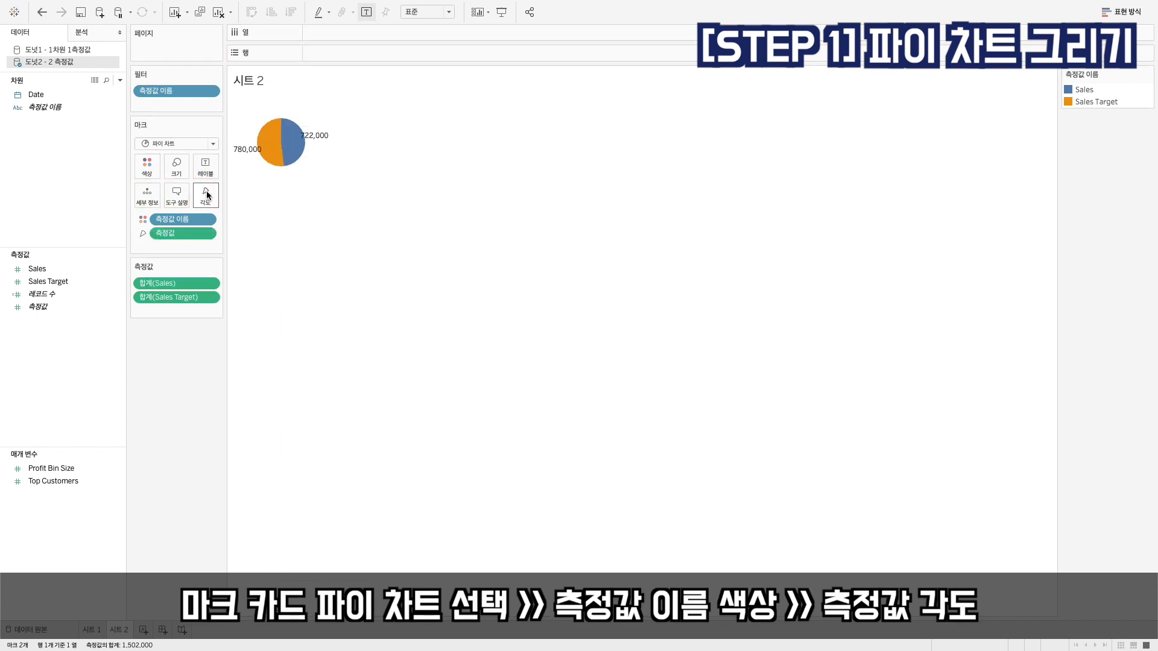
pyautogui.moveTo(272, 146)
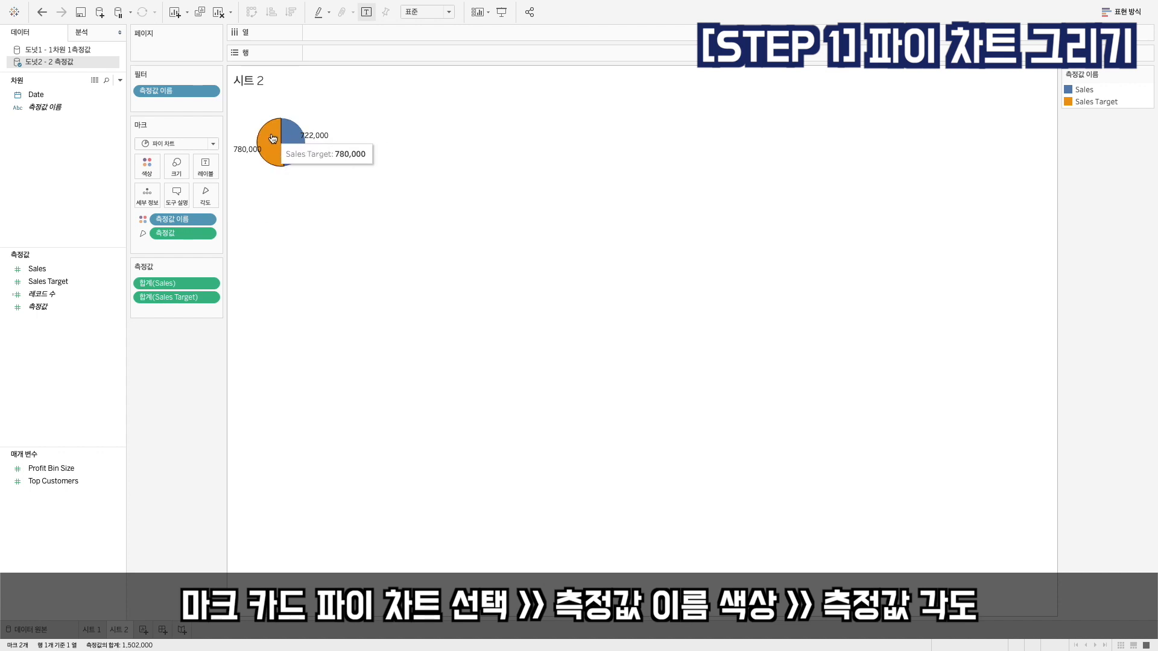
# Fit the pie chart to the entire view (전체 보기) and inspect its Sales and Sales Target slices
pyautogui.click(422, 12)
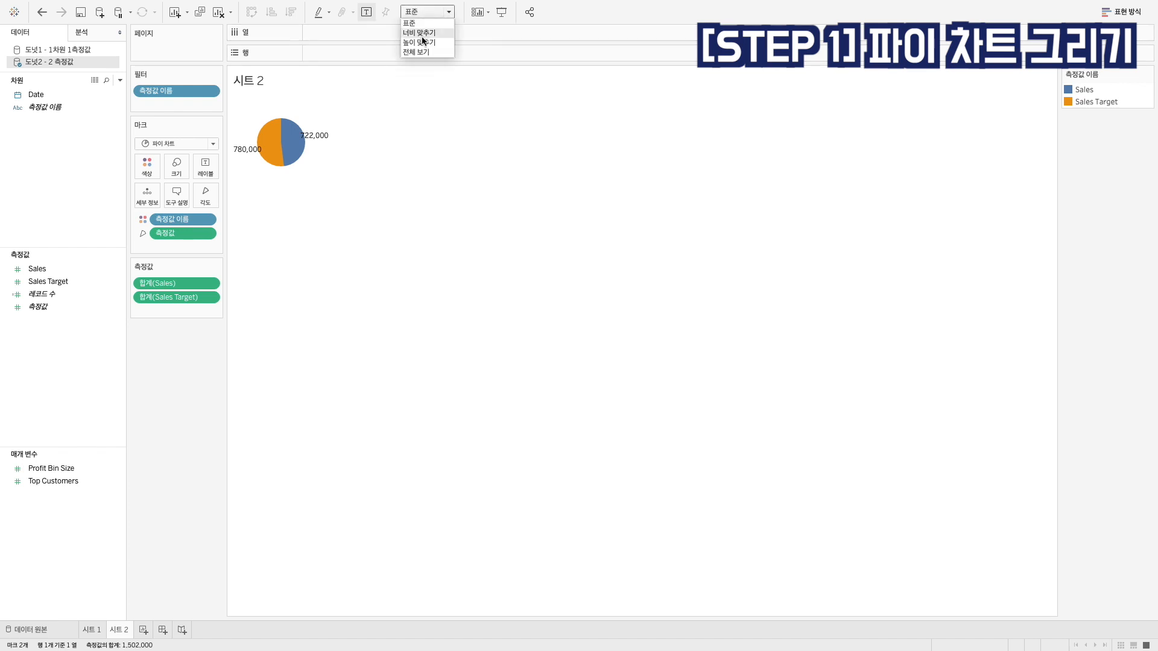
pyautogui.click(421, 53)
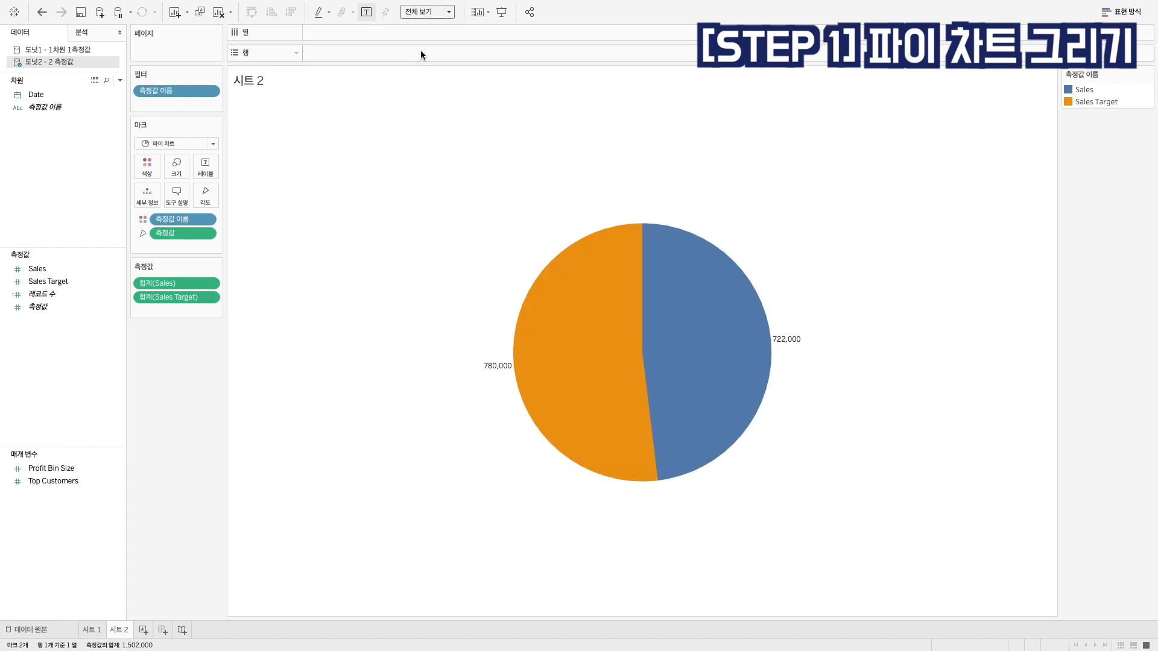
pyautogui.moveTo(702, 264)
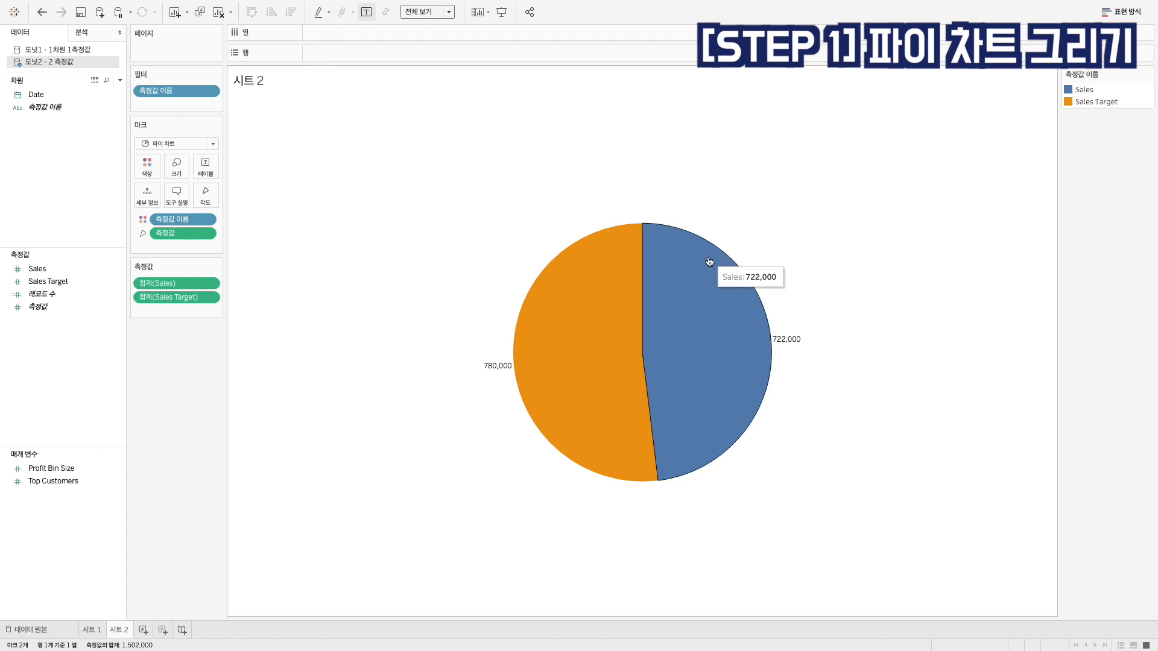
pyautogui.moveTo(610, 277)
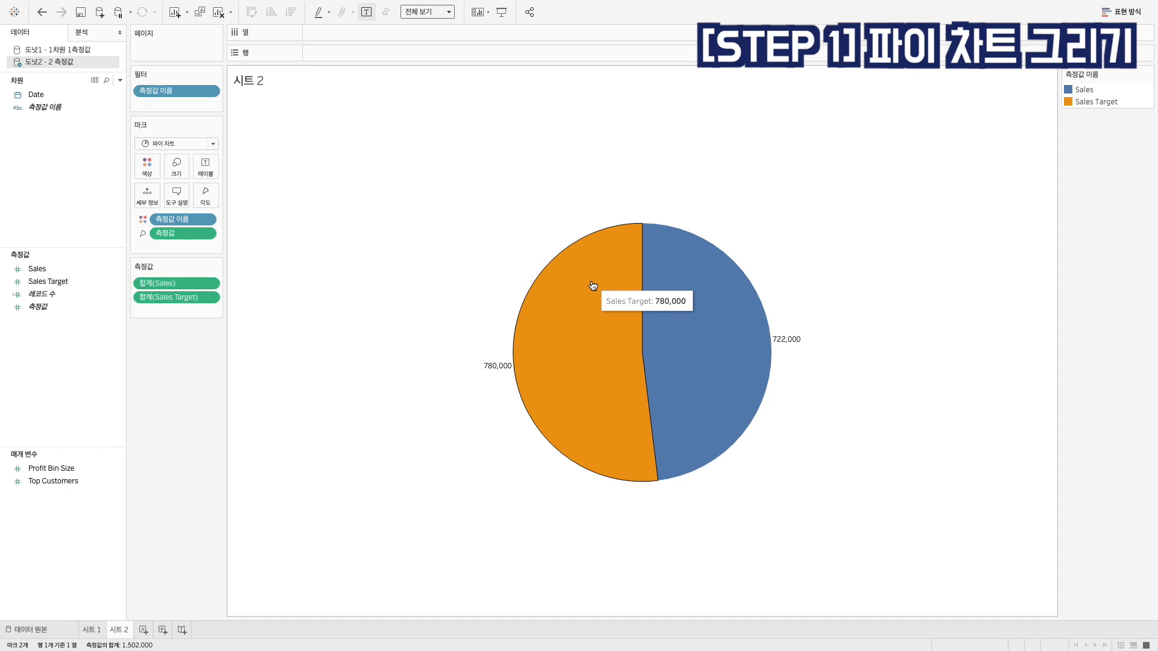
pyautogui.moveTo(671, 297)
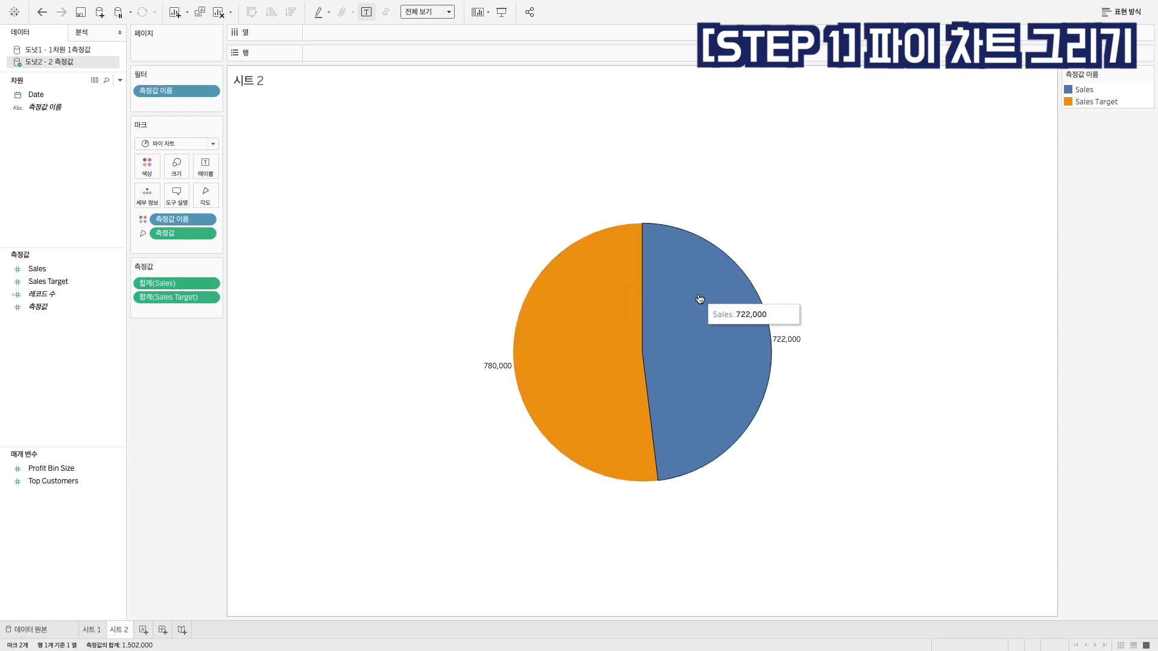
pyautogui.moveTo(604, 304)
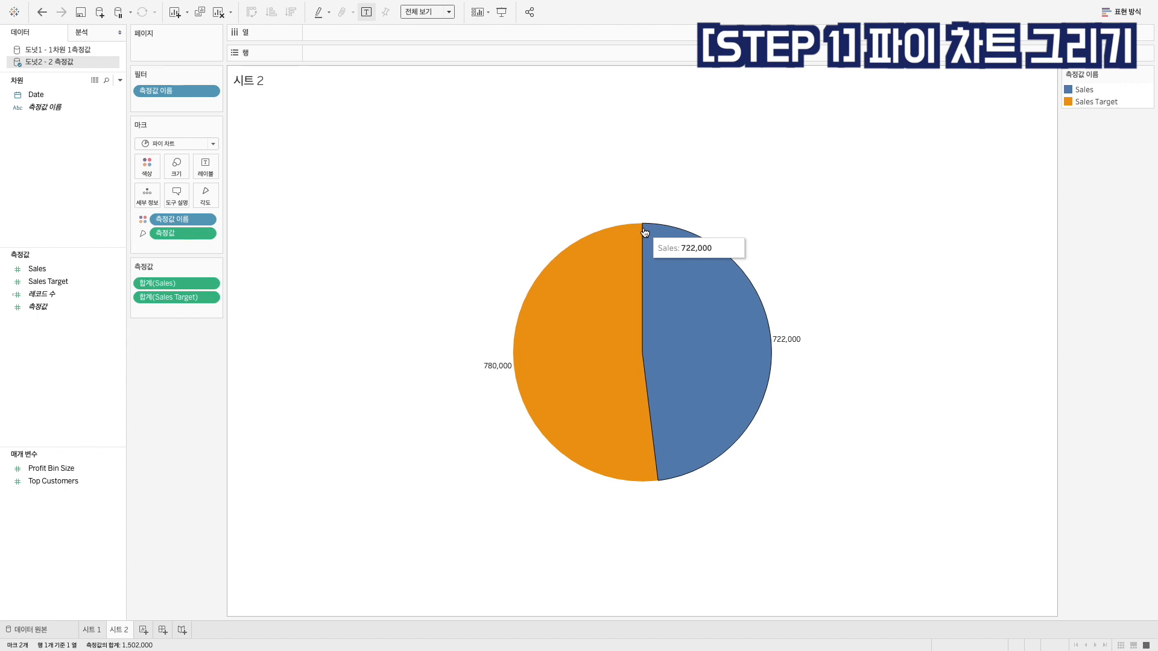
# Change the Sales Target measure's formula to SUM([Sales Target]) - SUM([Sales])
pyautogui.doubleClick(183, 299)
pyautogui.press('Left')
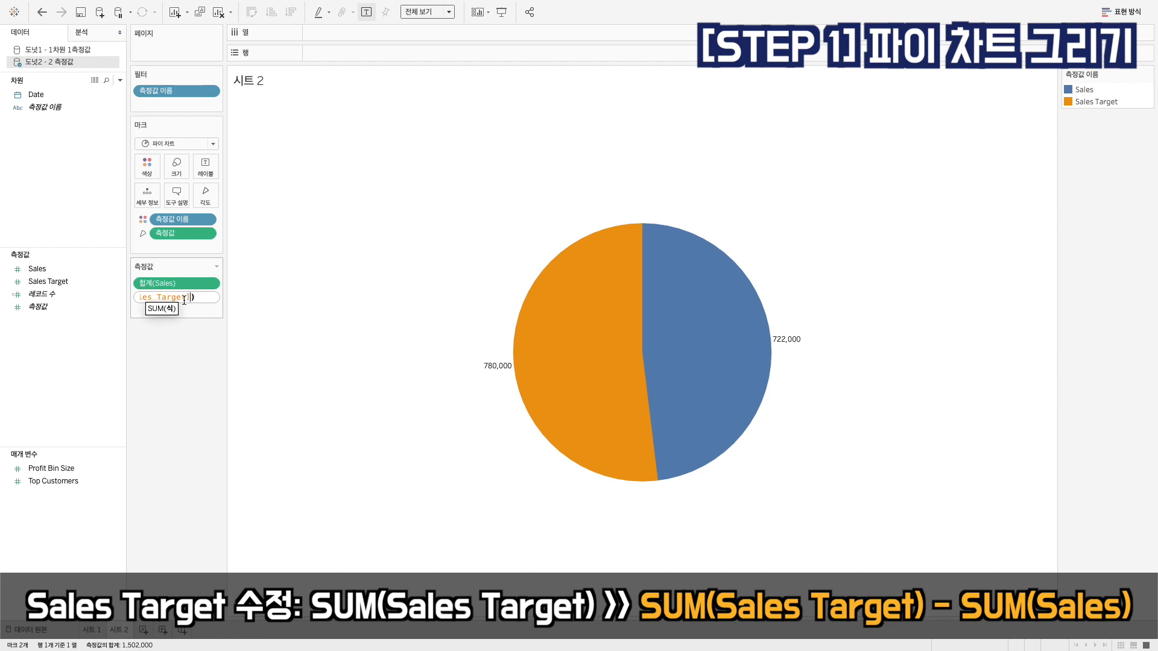
pyautogui.press('Home')
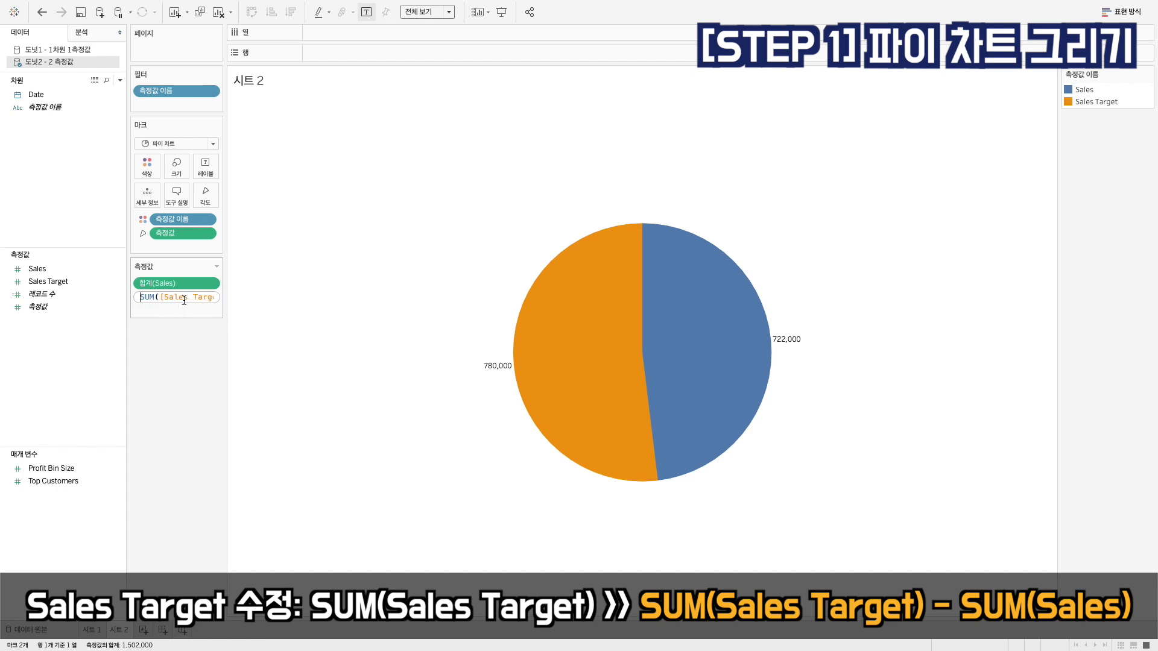
pyautogui.click(184, 299)
pyautogui.press('End')
pyautogui.write('- SUM(')
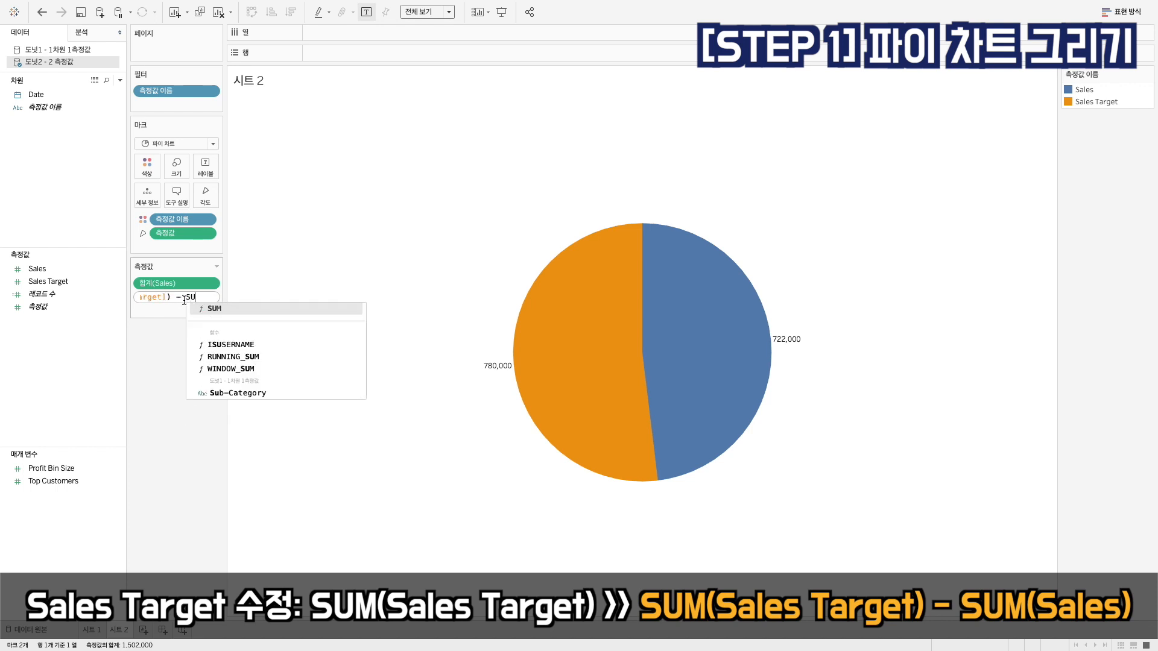
pyautogui.write('sa')
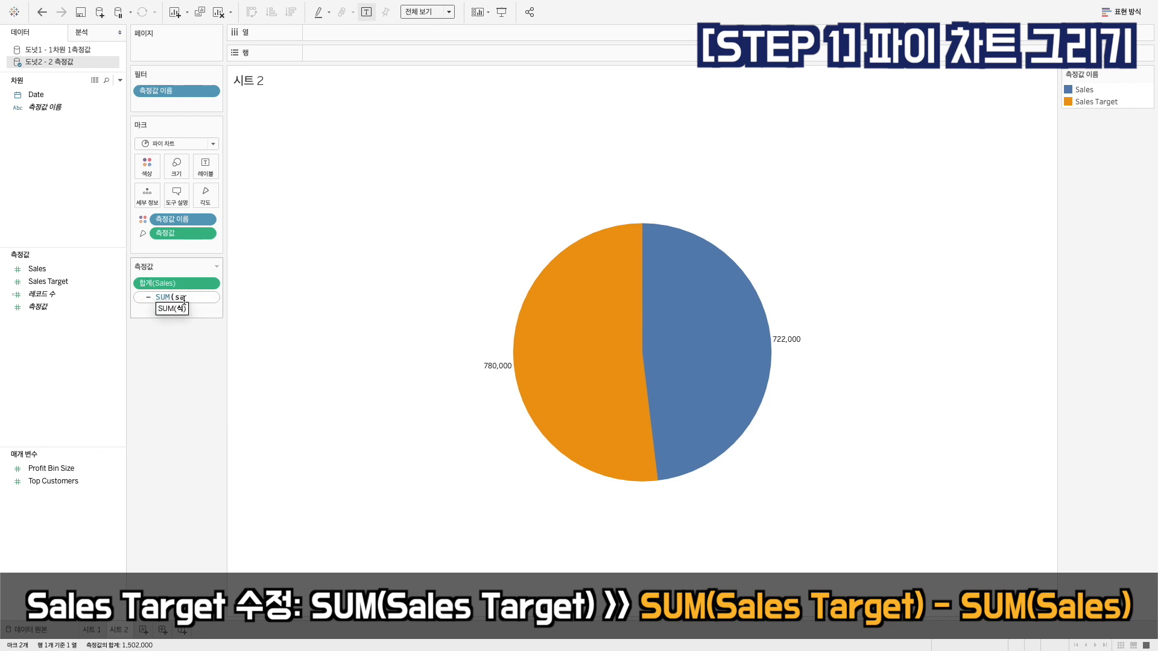
pyautogui.write('l')
pyautogui.press('Return')
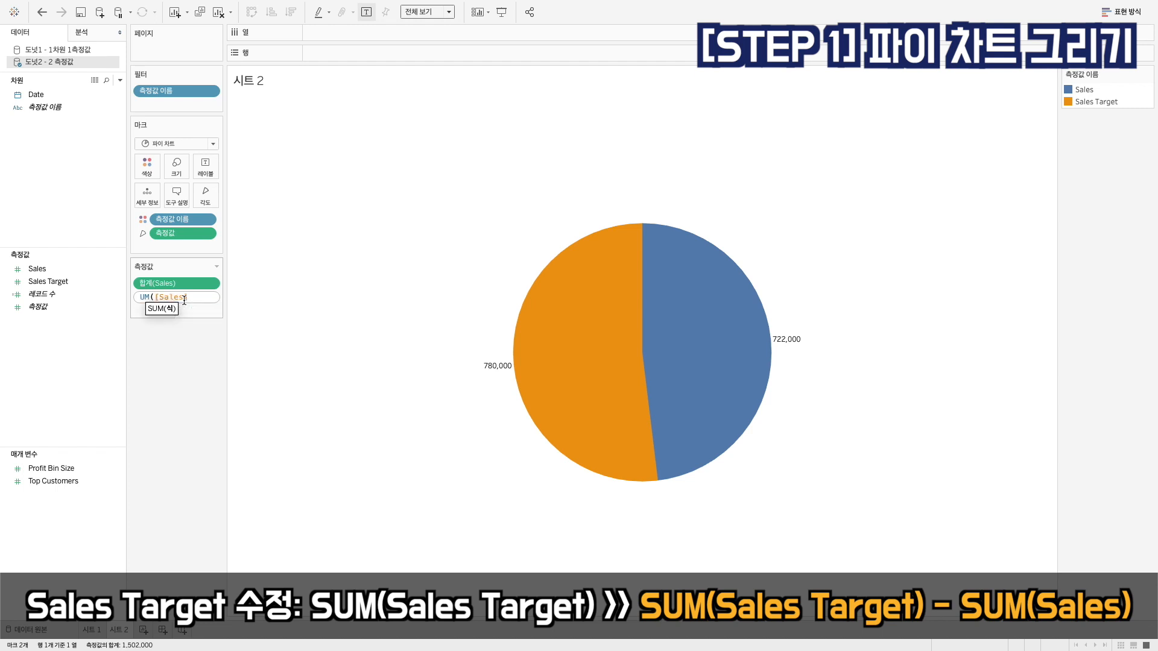
pyautogui.write(')')
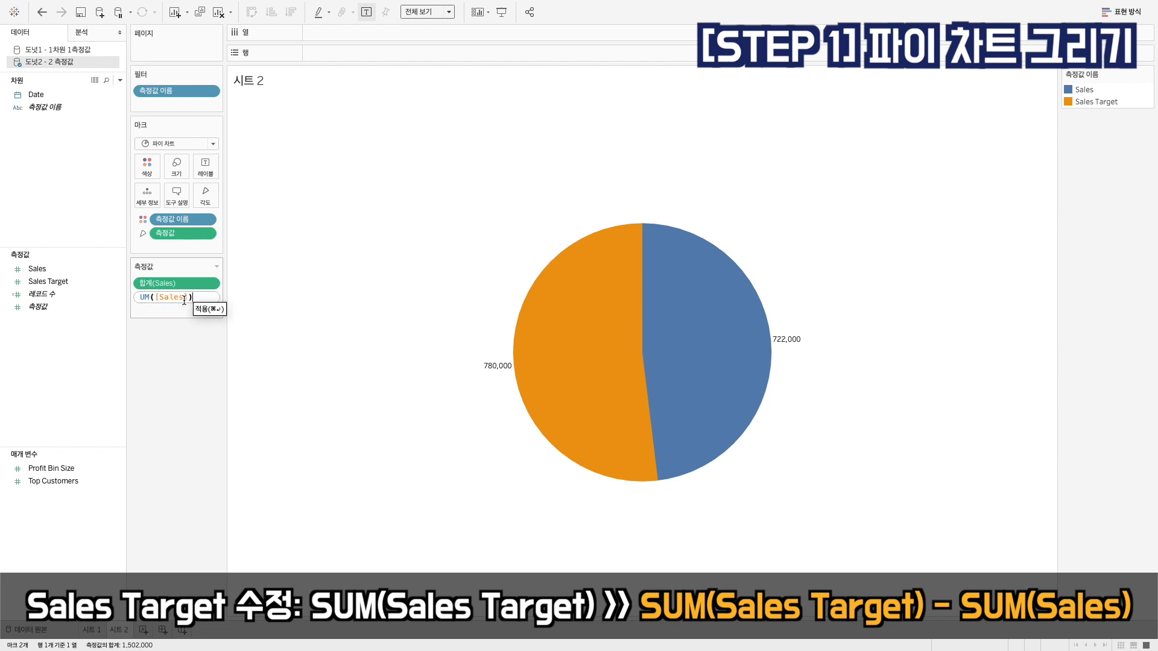
pyautogui.press('Return')
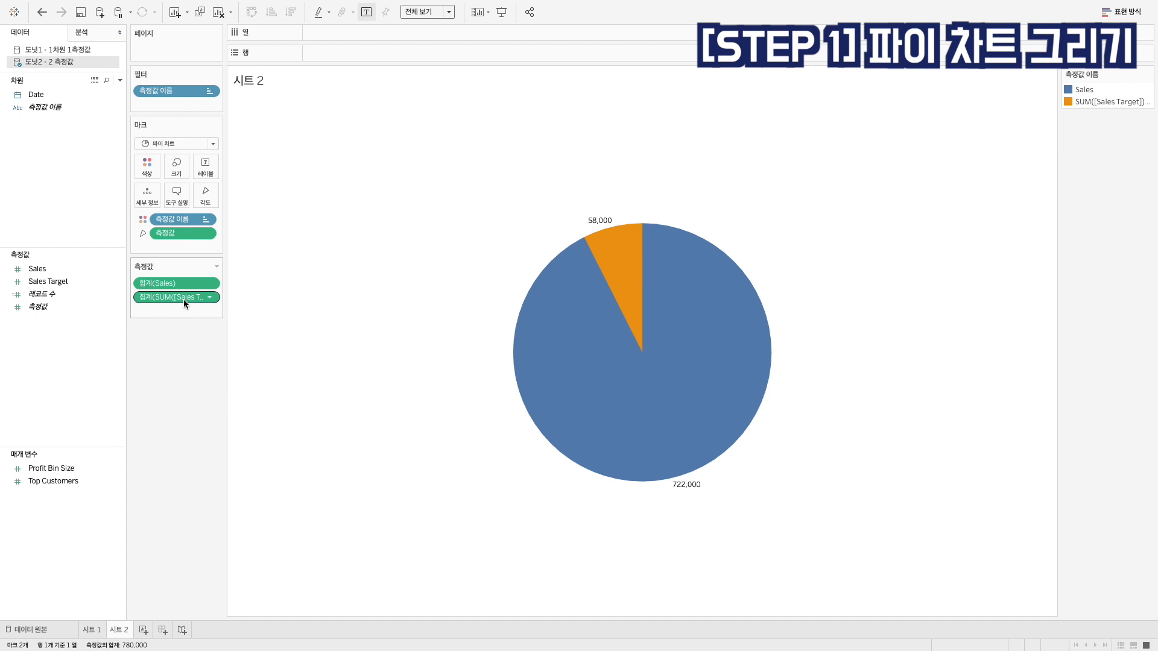
# Hide the pie's mark labels and add an ad-hoc AVG(0) calculation to the columns (열)
pyautogui.moveTo(684, 248)
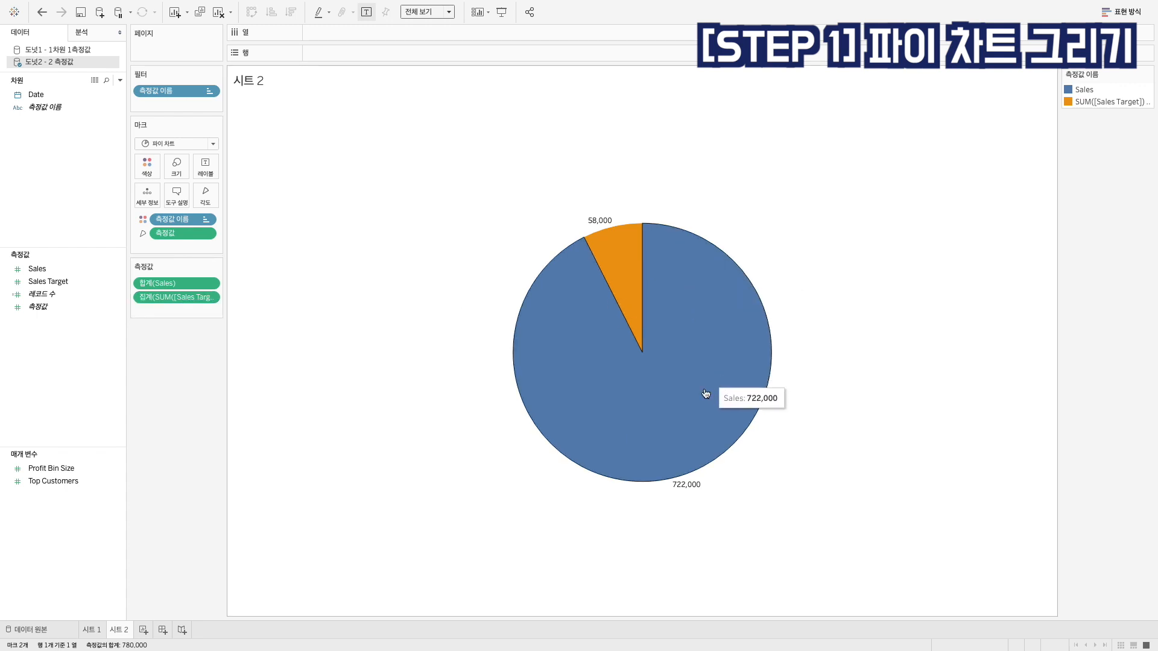
pyautogui.moveTo(619, 261)
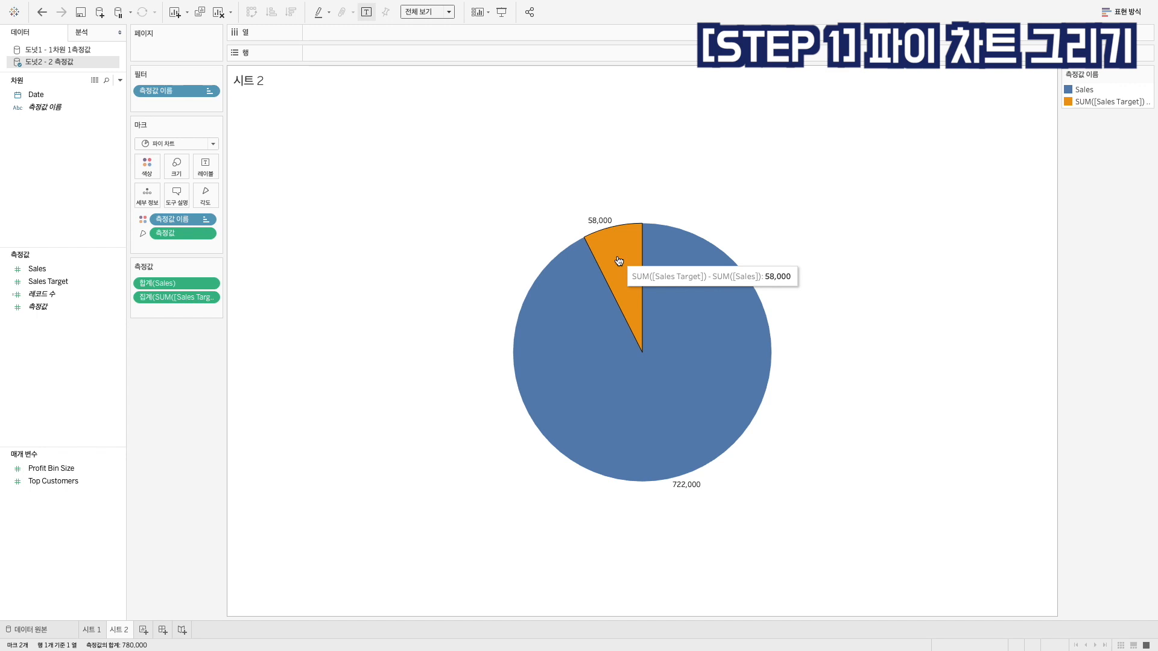
pyautogui.click(368, 13)
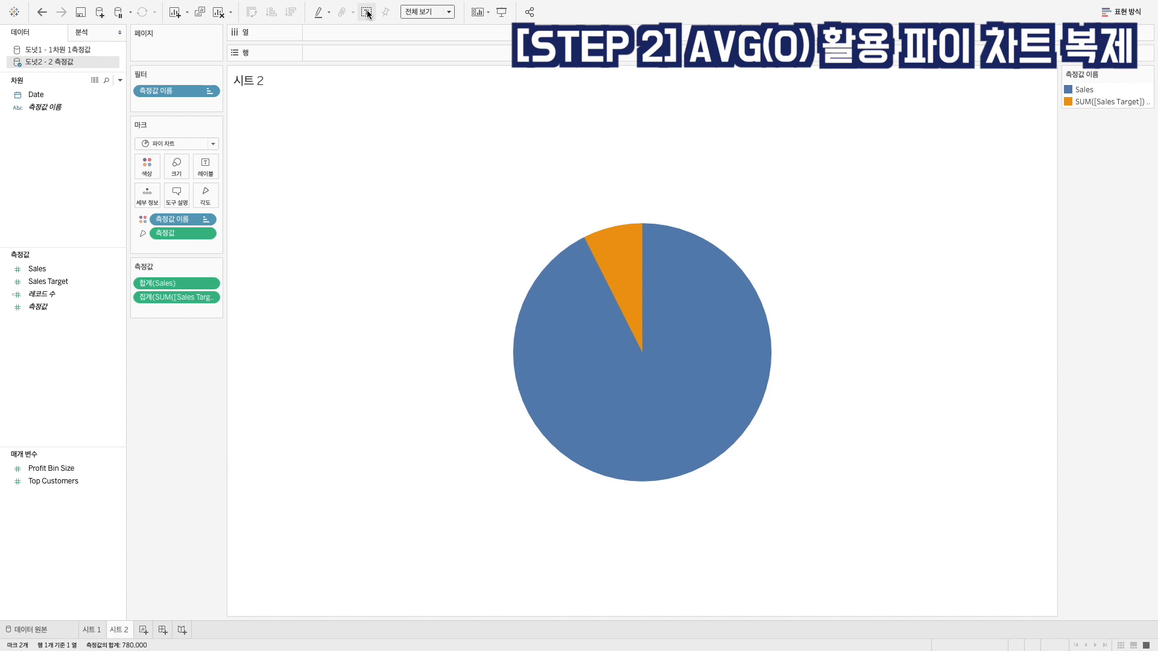
pyautogui.doubleClick(351, 30)
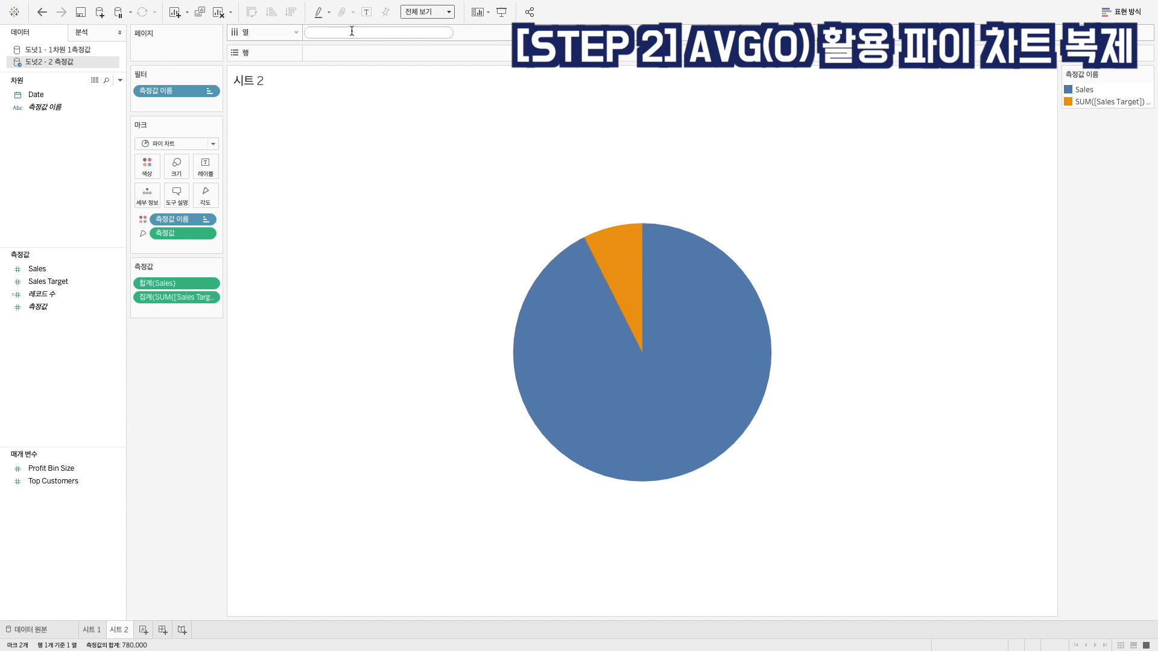
pyautogui.write('AVG')
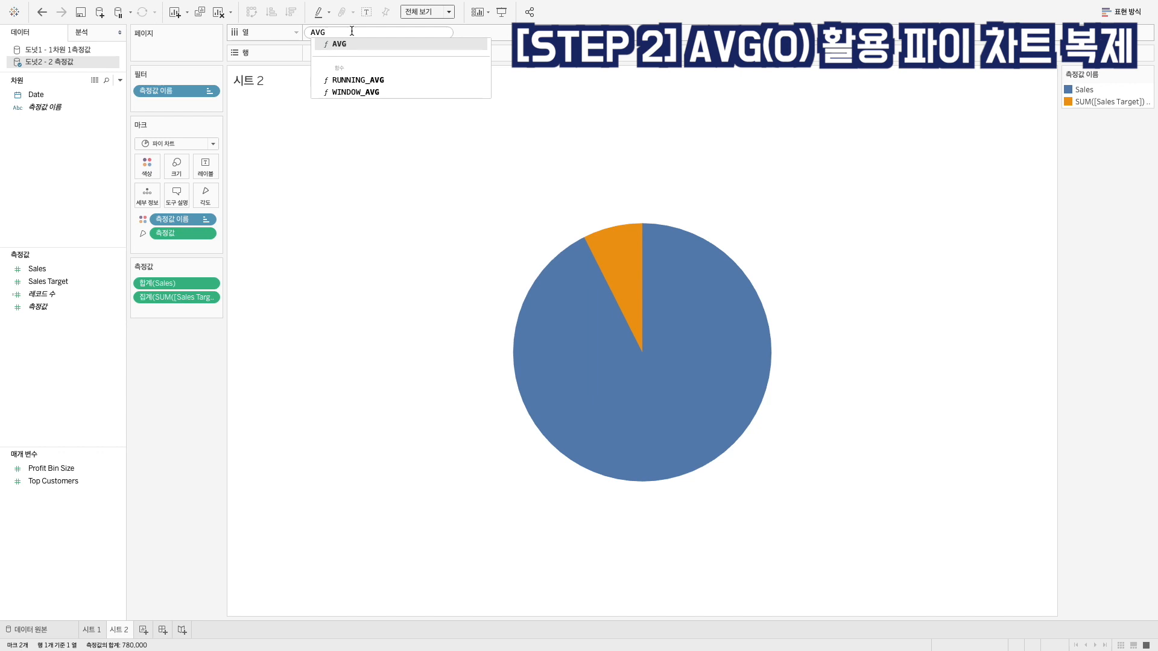
pyautogui.write('(0)')
pyautogui.press('Return')
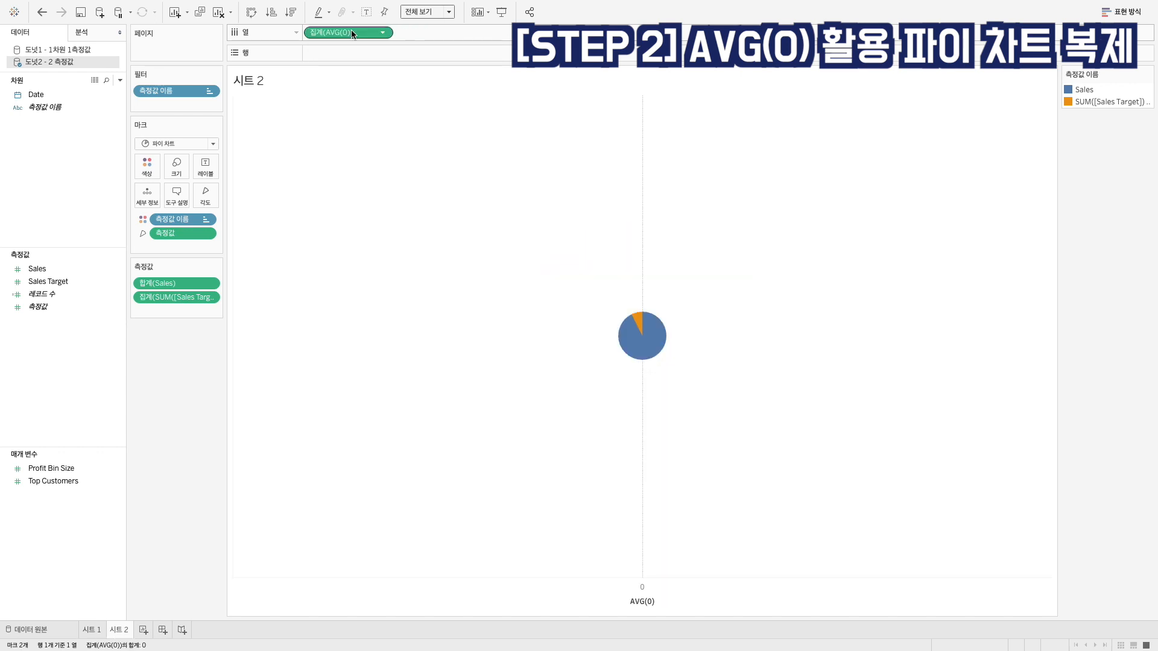
# Duplicate AVG(0) on the columns to get a second pie and enlarge both pies together
pyautogui.moveTo(353, 35); pyautogui.dragTo(452, 40)
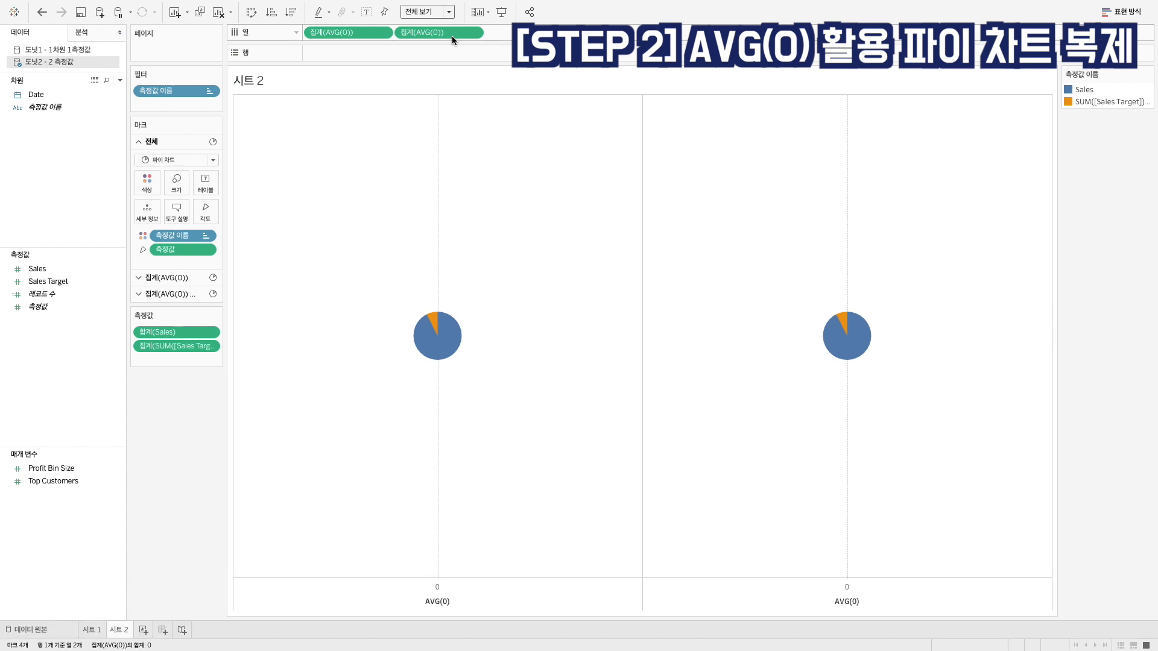
pyautogui.click(173, 181)
pyautogui.moveTo(236, 213); pyautogui.dragTo(242, 215)
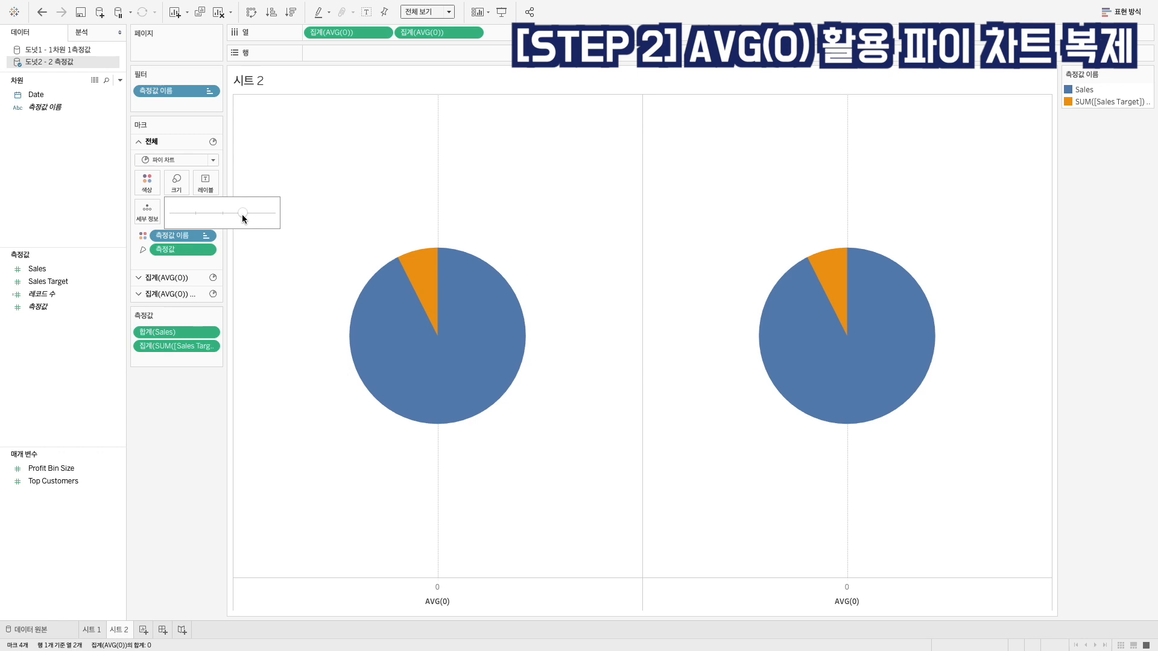
# For the second AVG(0) pie, remove 측정값 from the angle and change 측정값 이름 from colour to detail (세부 정보)
pyautogui.click(424, 32)
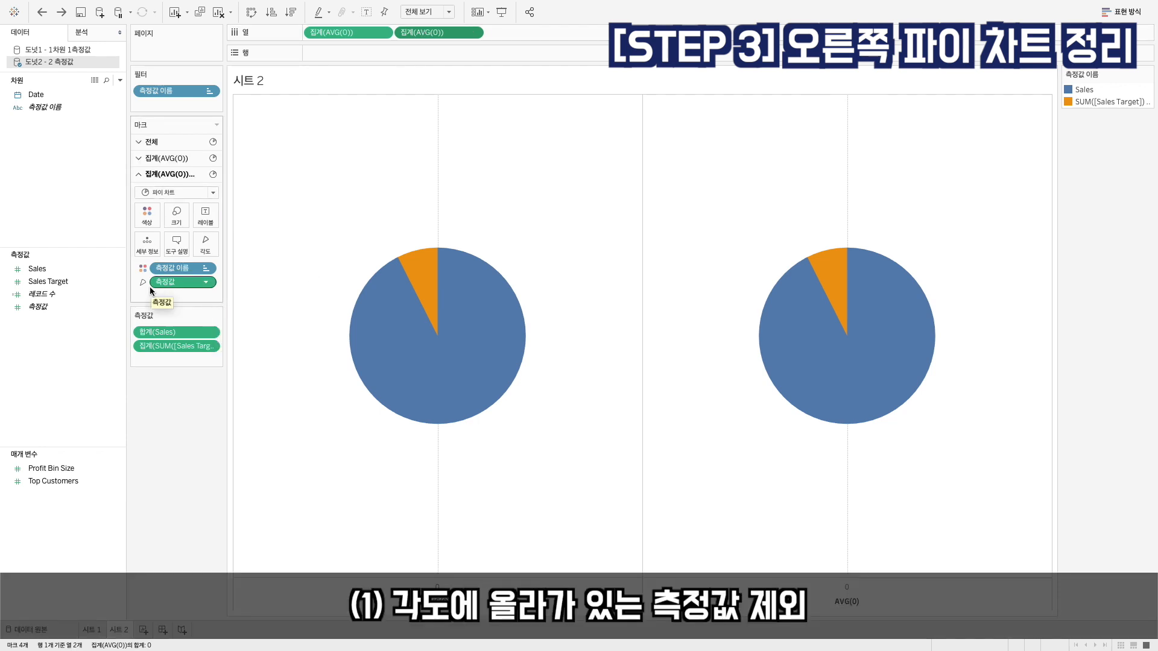
pyautogui.moveTo(171, 283); pyautogui.dragTo(161, 439)
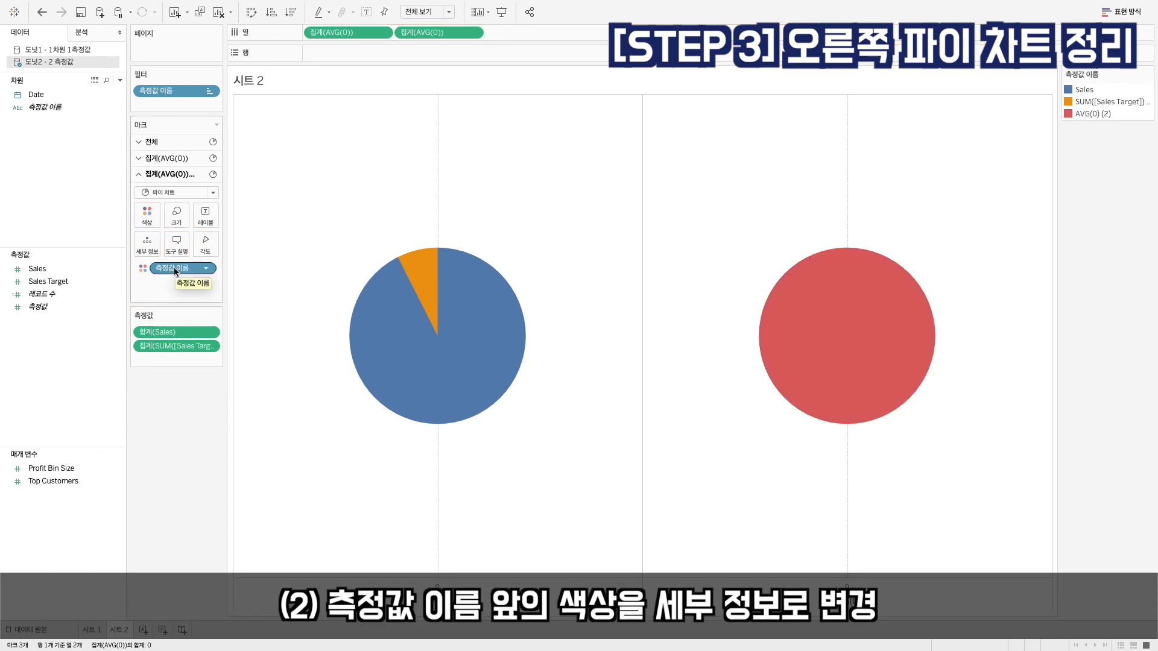
pyautogui.click(143, 269)
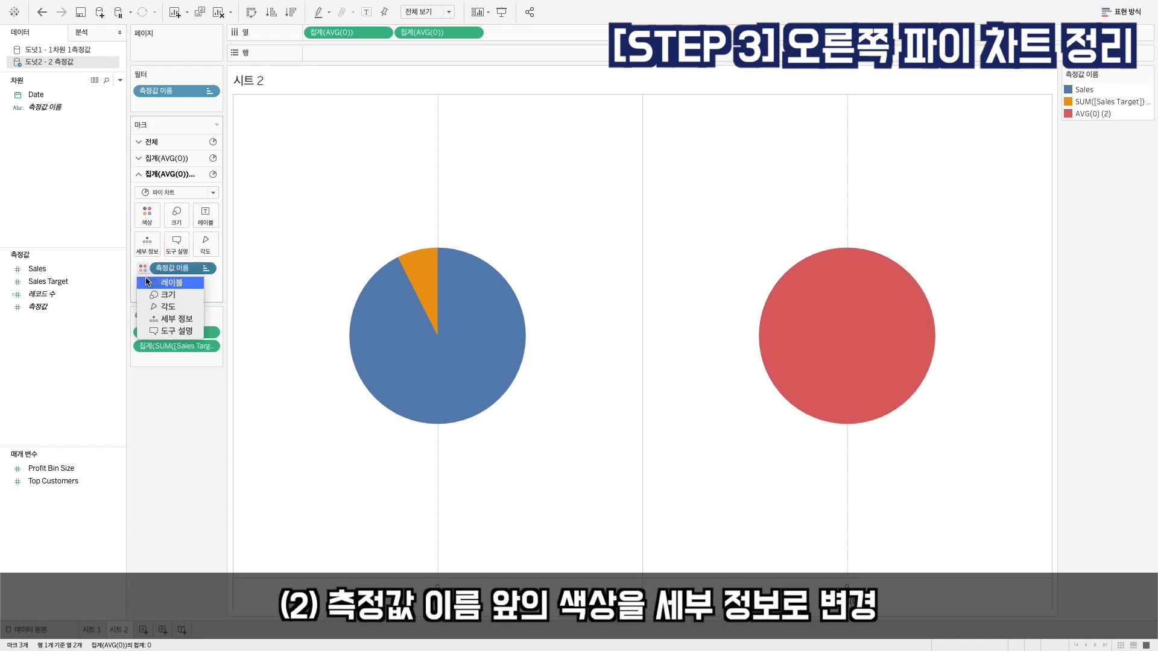
pyautogui.click(148, 320)
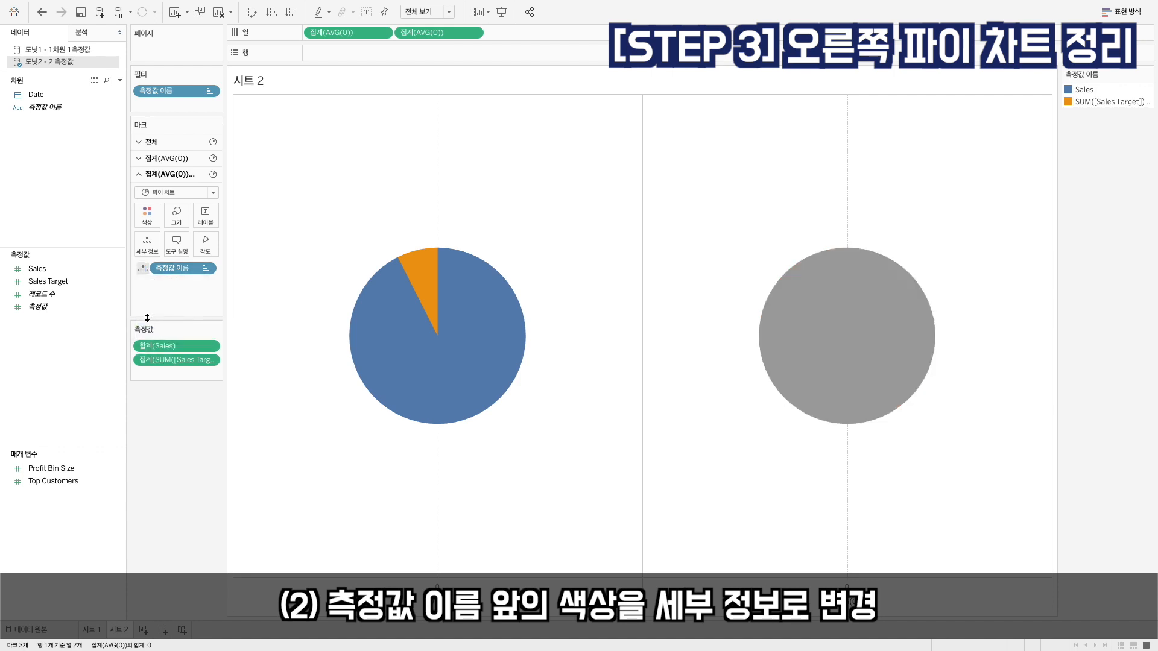
# Colour the second AVG(0) pie white and make it smaller than the first pie
pyautogui.click(147, 216)
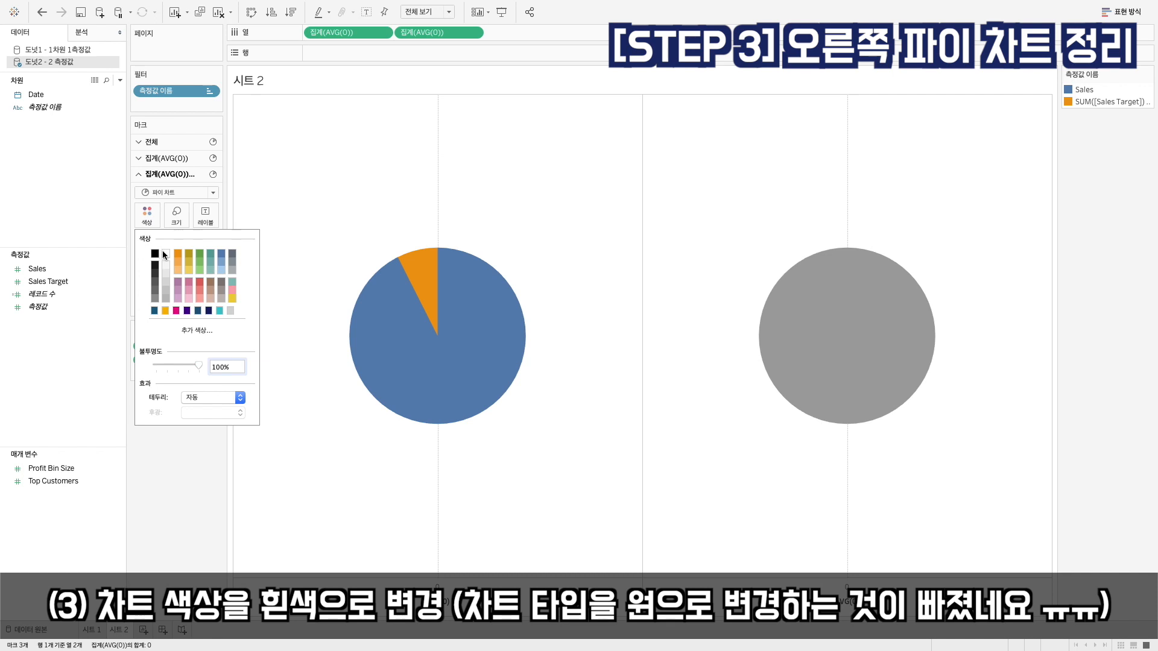
pyautogui.click(166, 253)
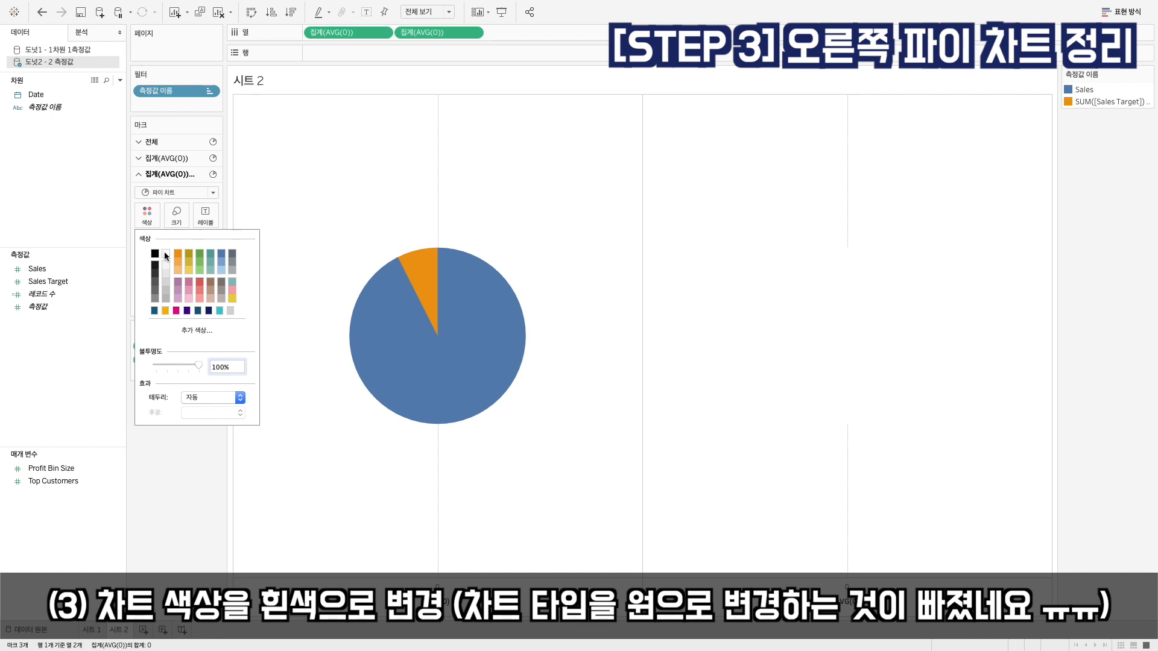
pyautogui.click(176, 215)
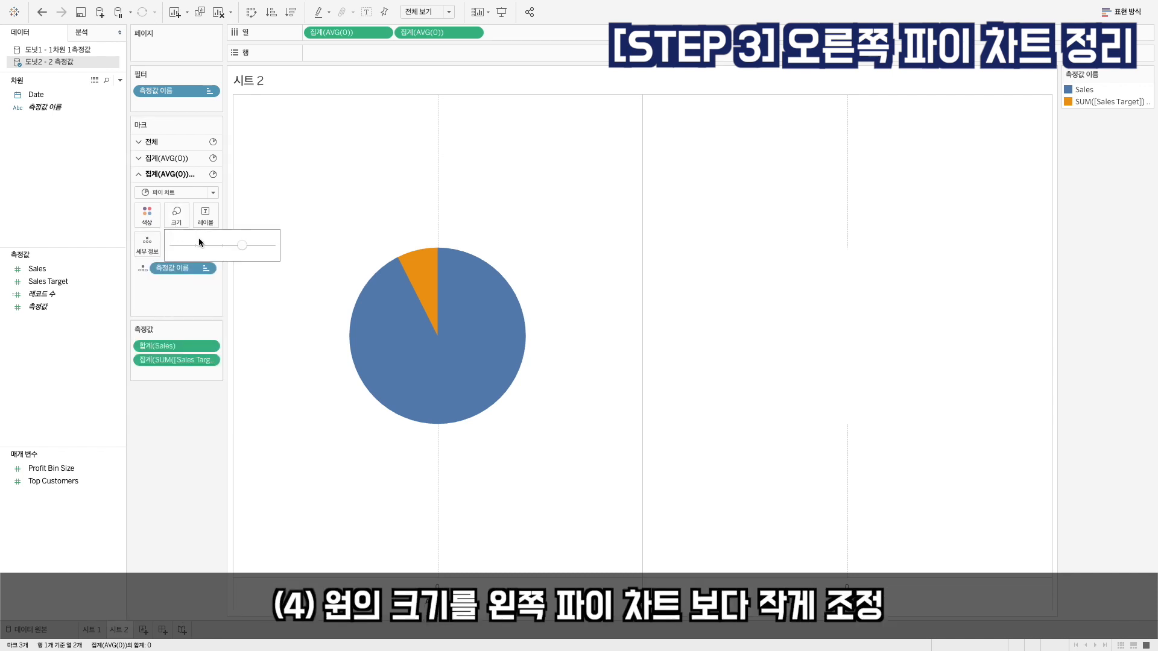
pyautogui.click(229, 247)
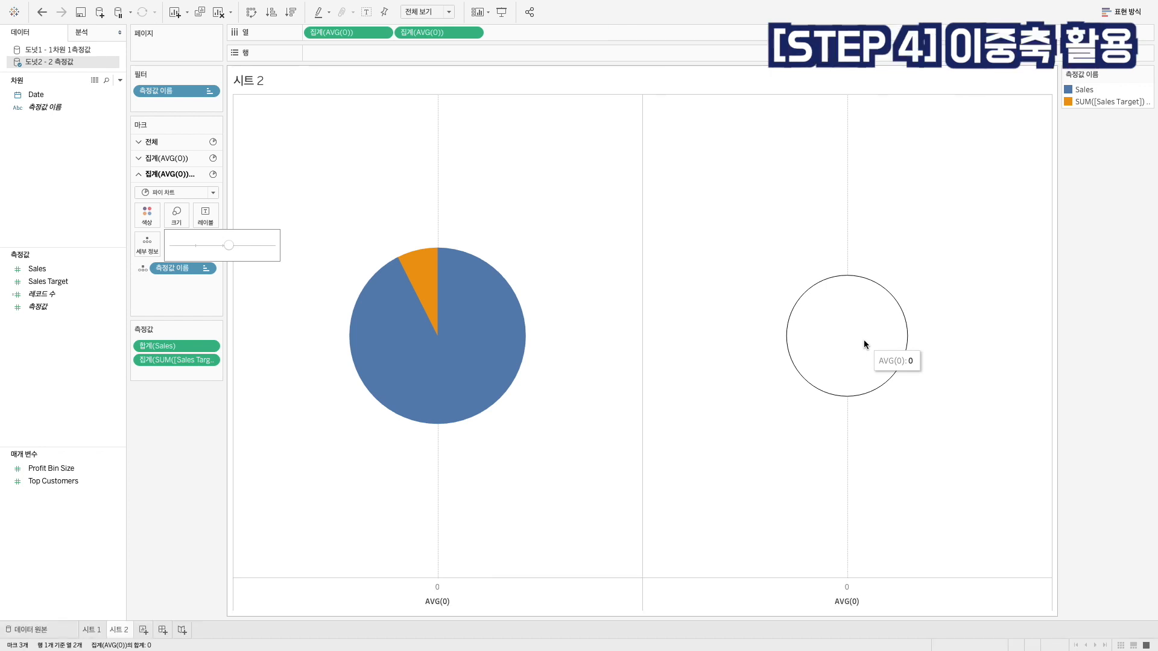
# Combine the two AVG(0) pies on a dual axis (이중 축) and synchronize the axes (축 동기화)
pyautogui.click(435, 34)
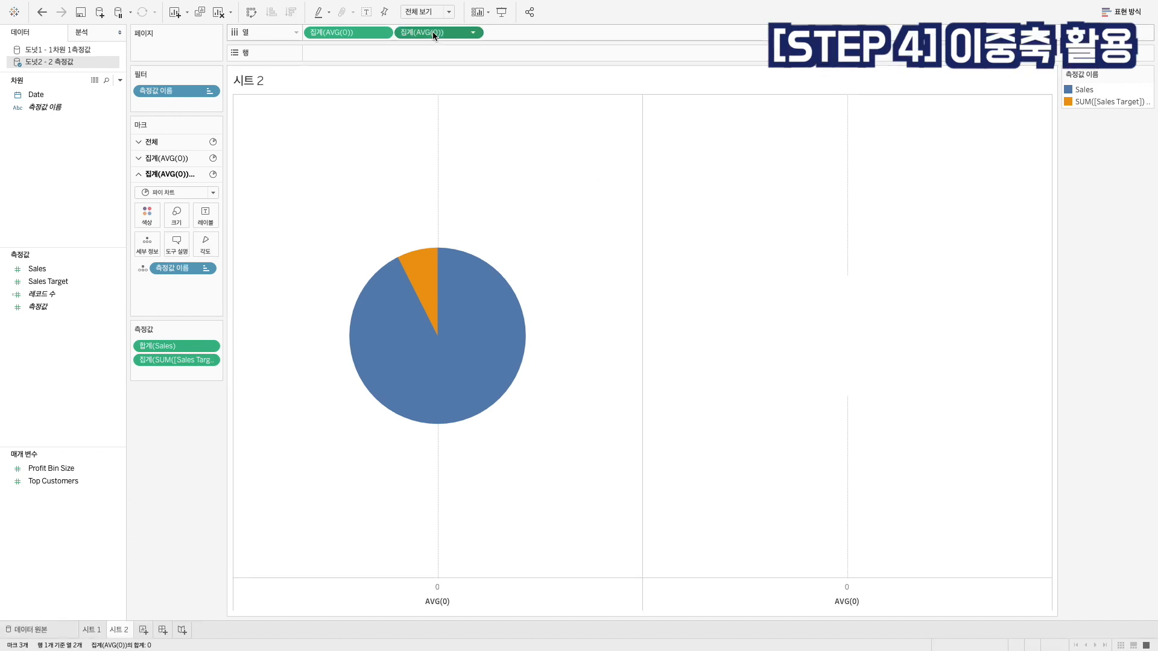
pyautogui.rightClick(435, 35)
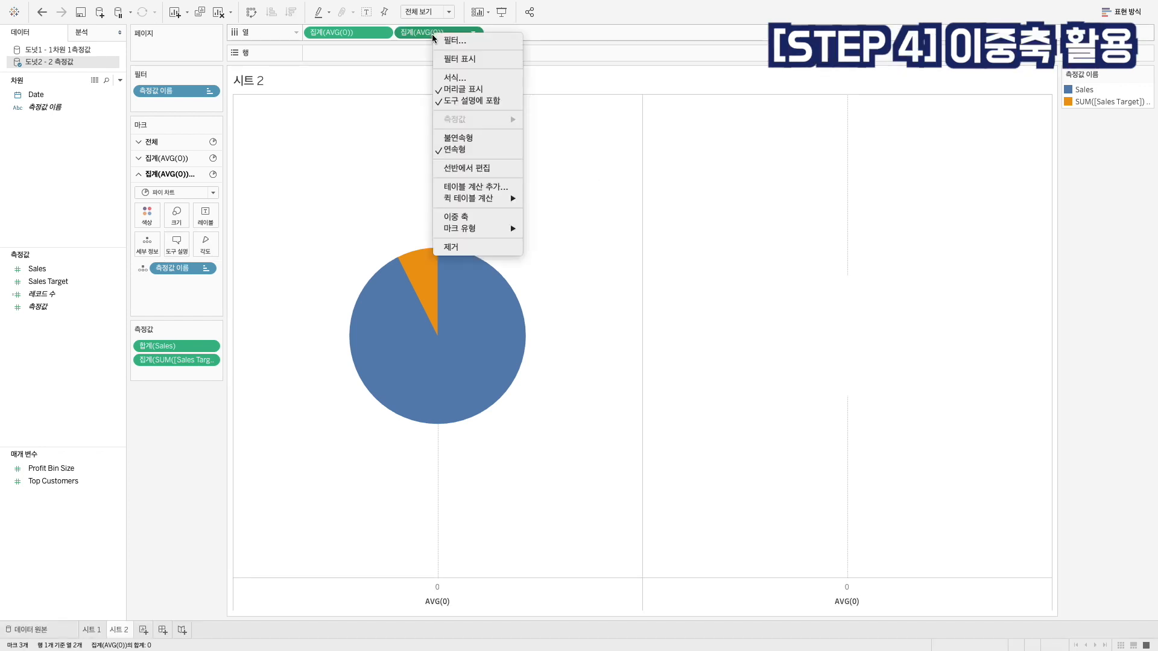
pyautogui.click(465, 218)
pyautogui.rightClick(559, 119)
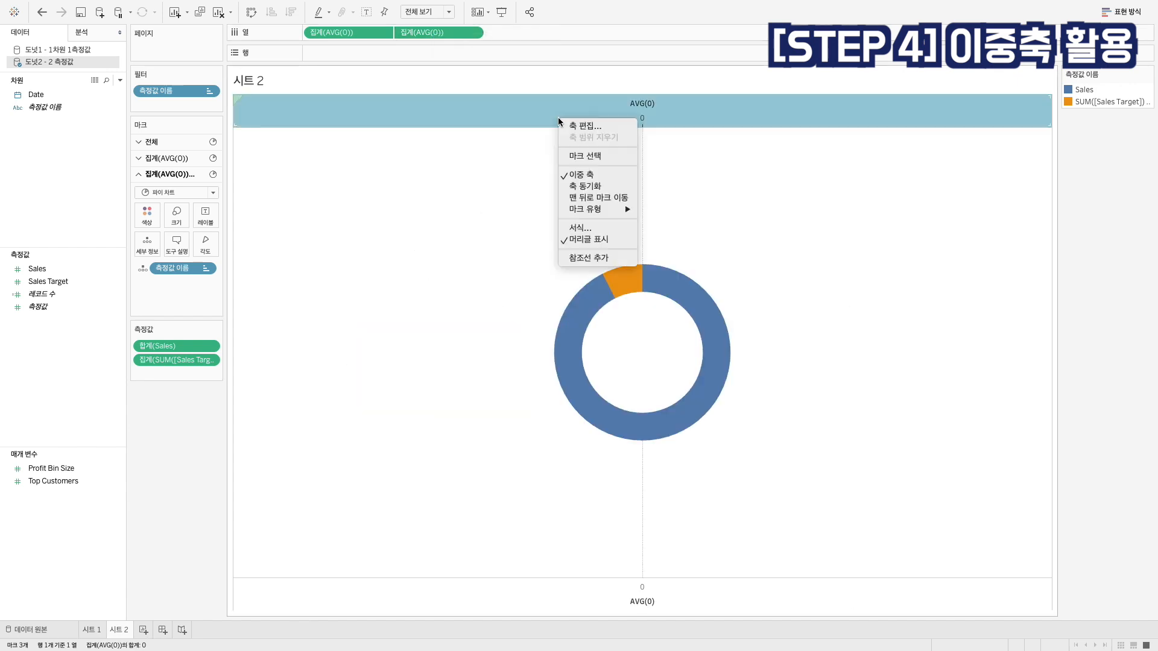
pyautogui.click(581, 186)
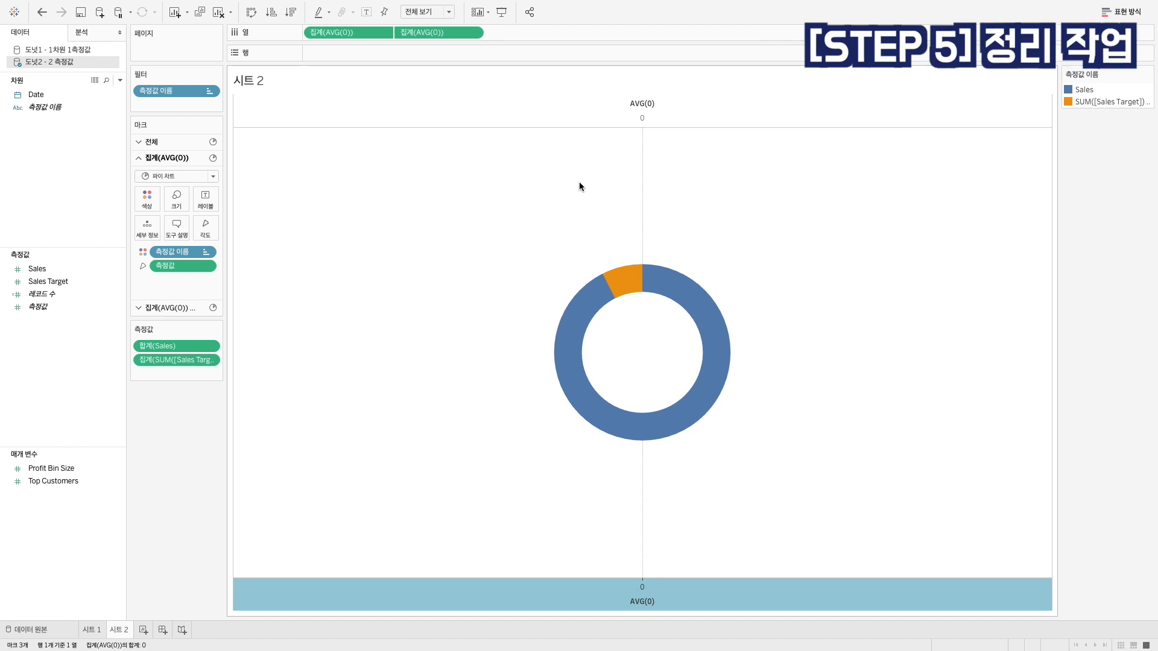
# Hide both AVG(0) axis headers and set the column grid lines (격자선) and the sheet's zero lines (영(0) 기준선) to none (없음)
pyautogui.rightClick(627, 116)
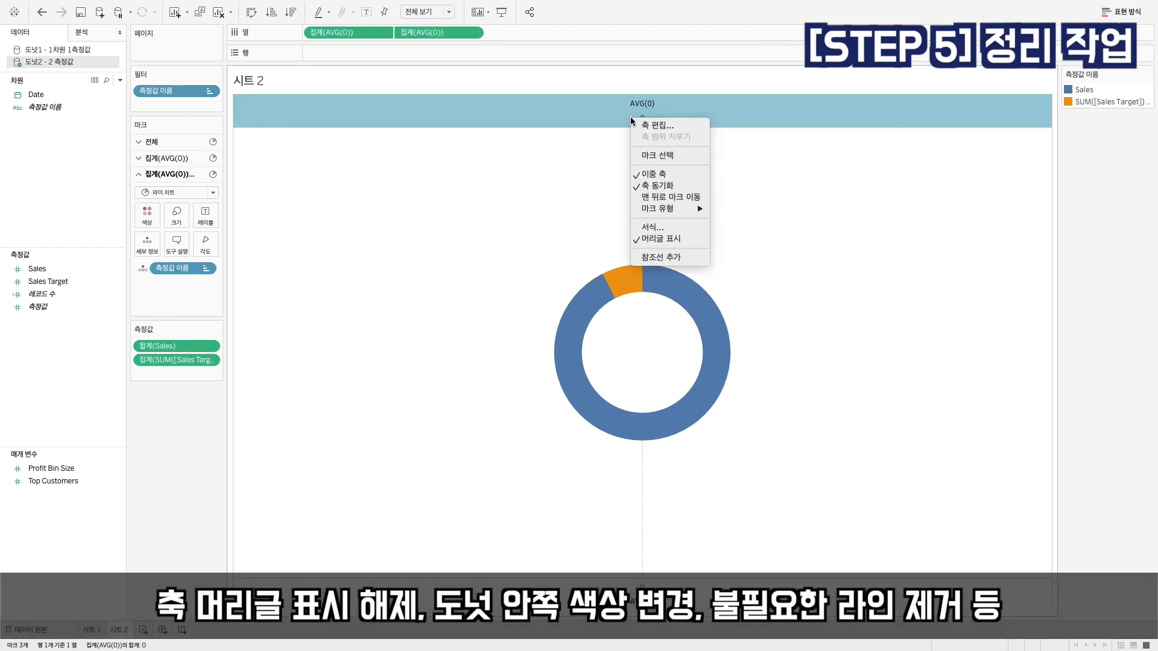
pyautogui.click(651, 241)
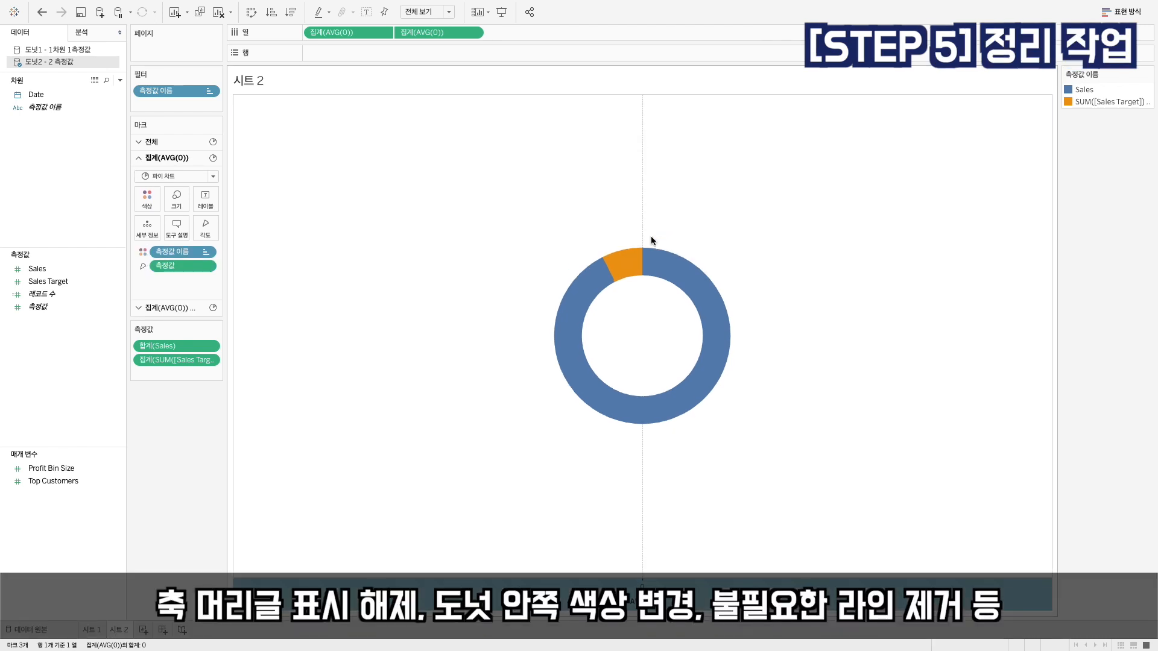
pyautogui.rightClick(714, 185)
pyautogui.click(730, 240)
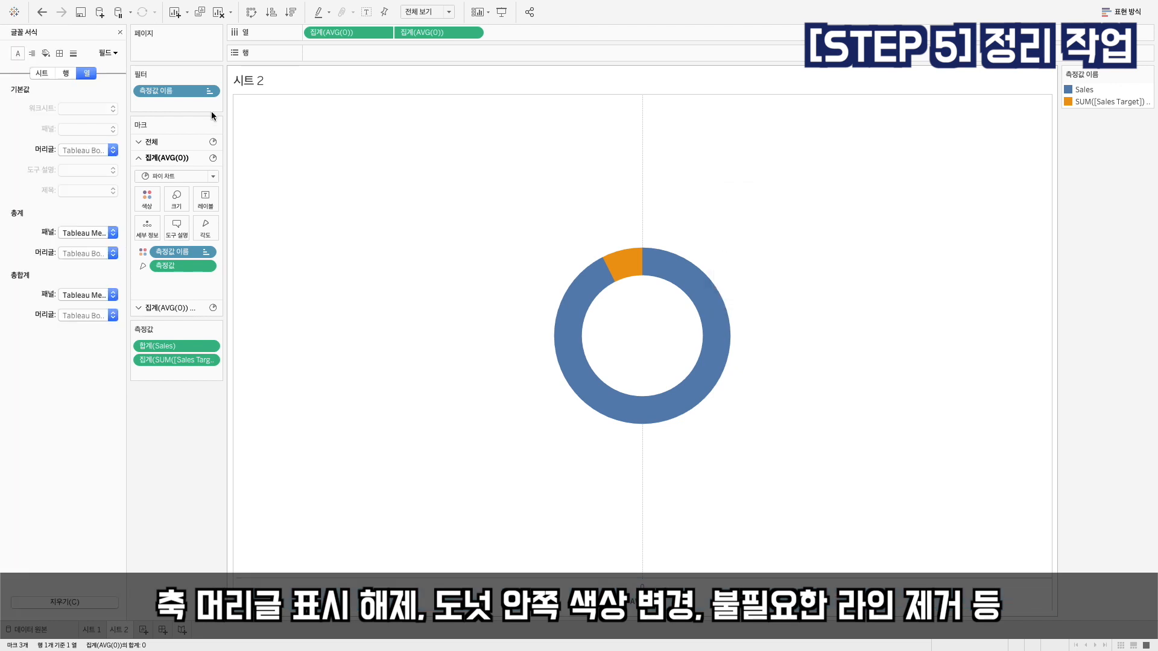
pyautogui.click(73, 55)
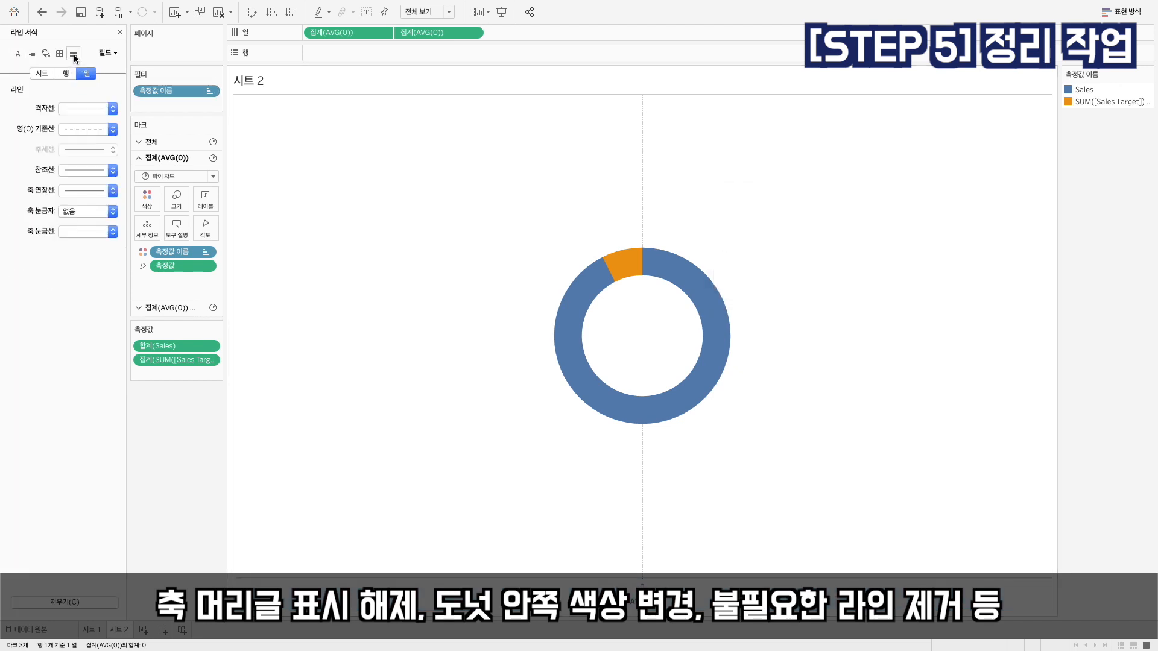
pyautogui.click(84, 110)
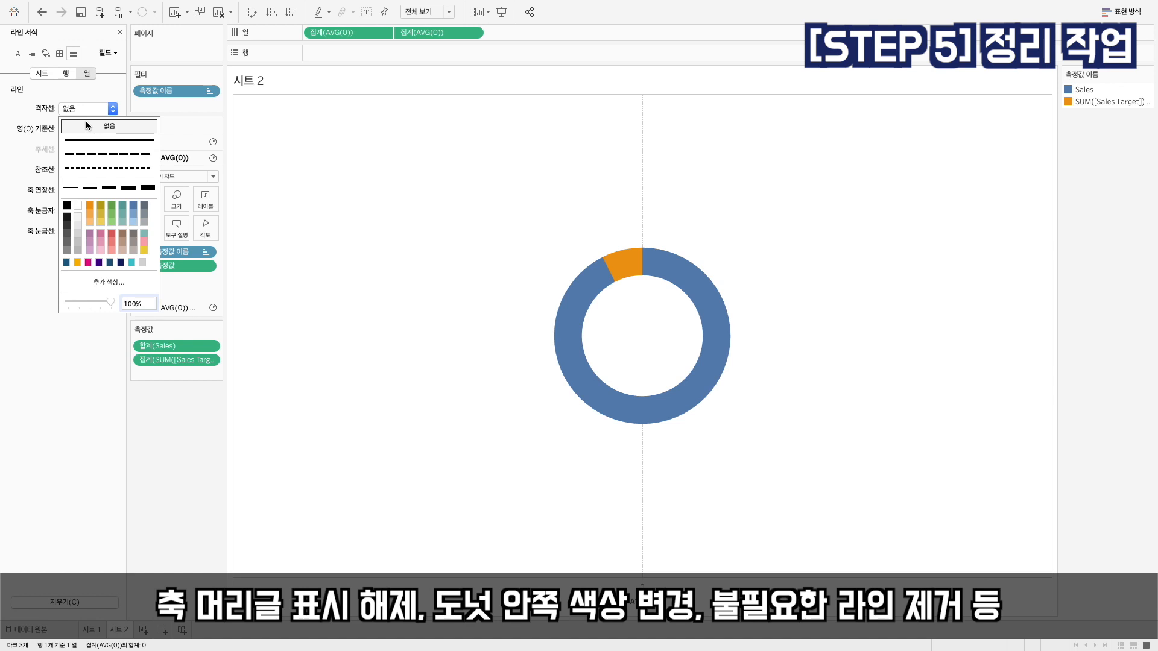
pyautogui.click(69, 94)
pyautogui.click(42, 73)
pyautogui.click(74, 130)
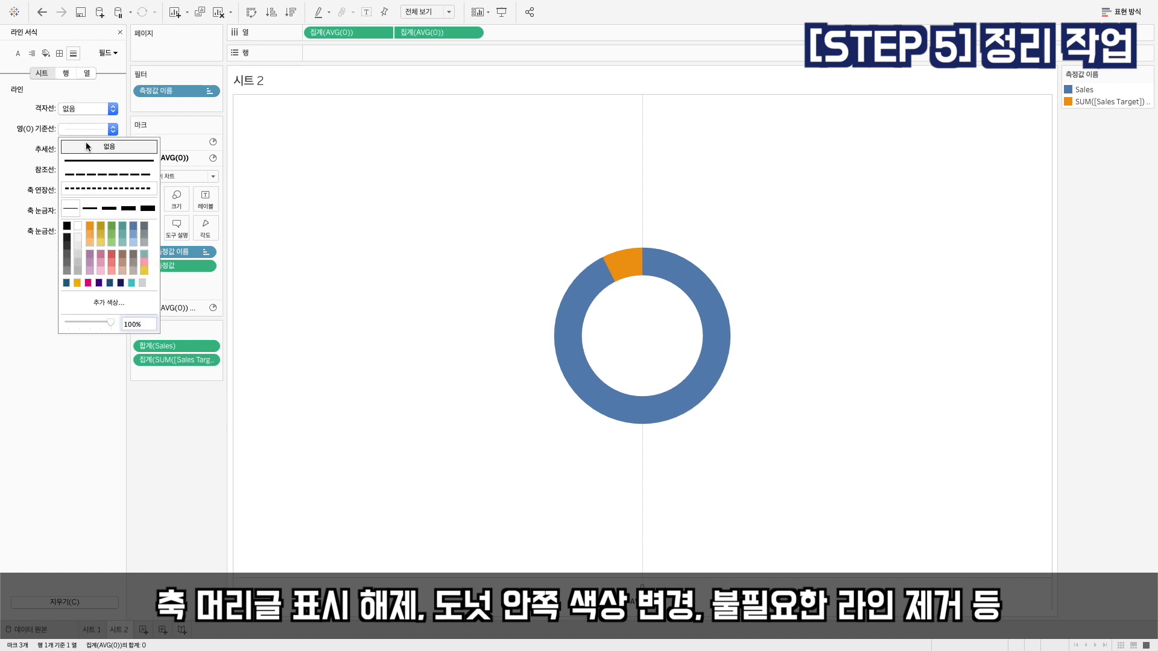
pyautogui.click(110, 148)
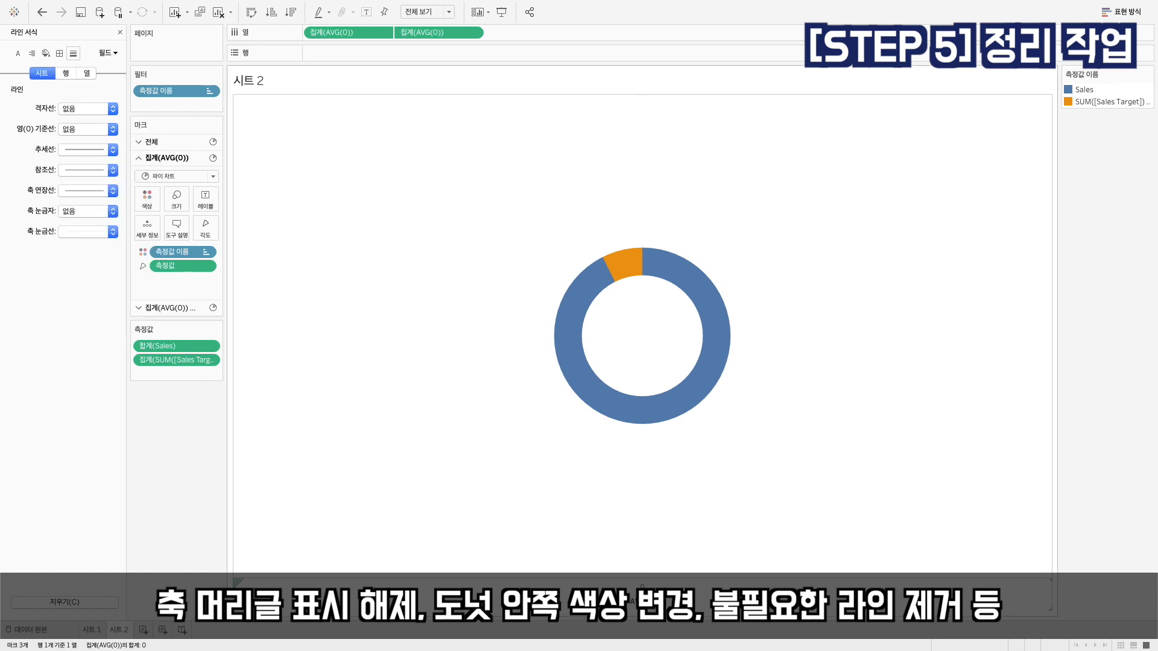
pyautogui.rightClick(627, 588)
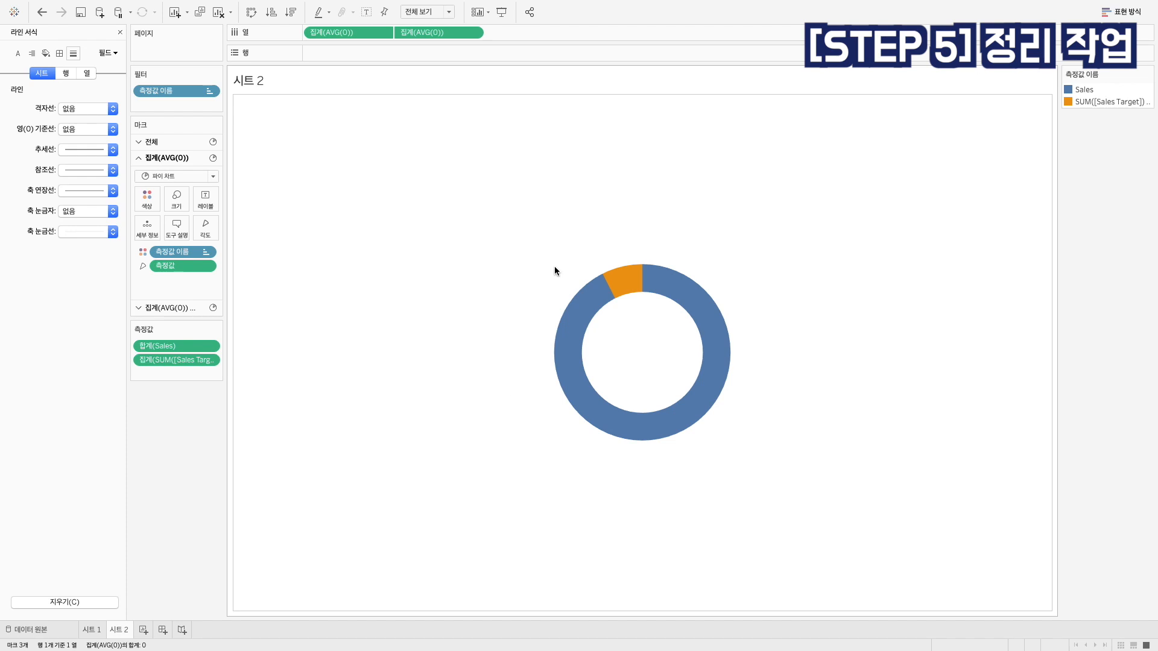
# Colour Sales red and SUM([Sales Target]) - SUM([Sales]) light grey from the 시애틀의 회색 palette
pyautogui.moveTo(627, 285)
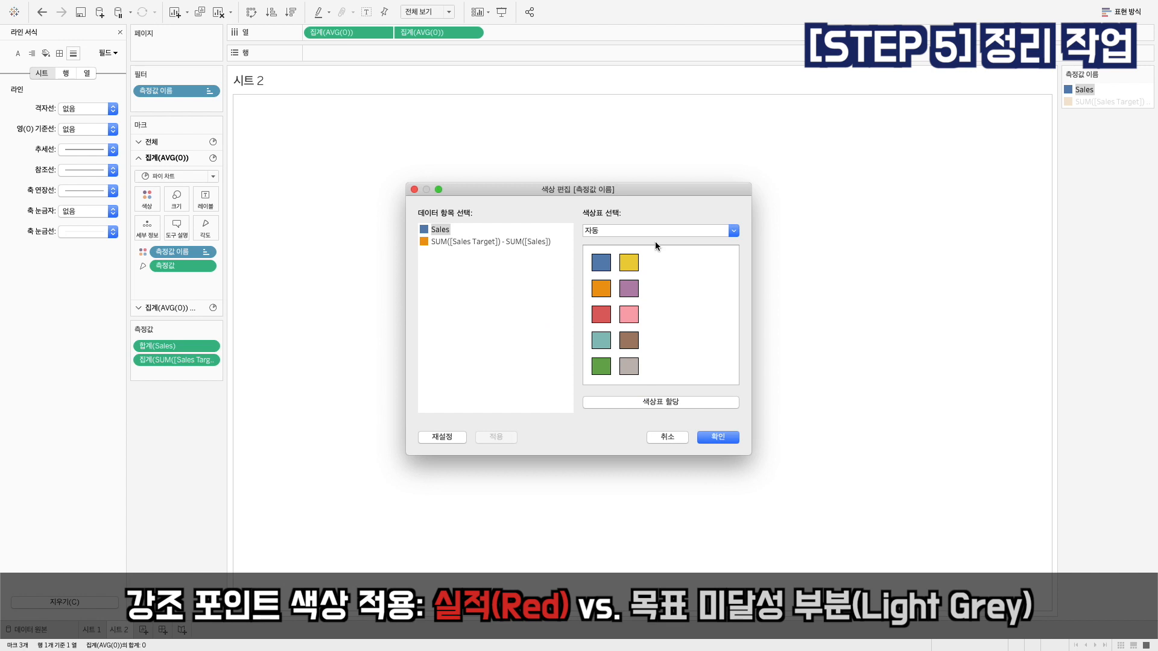
pyautogui.click(602, 314)
pyautogui.click(498, 241)
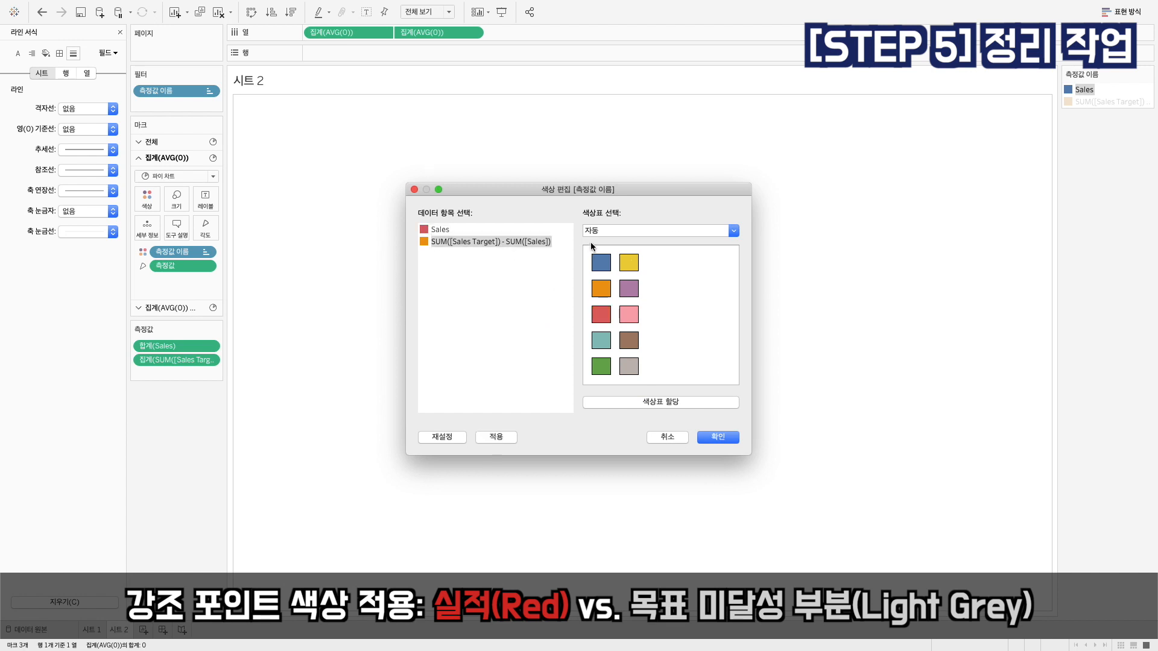
pyautogui.click(607, 231)
pyautogui.click(622, 61)
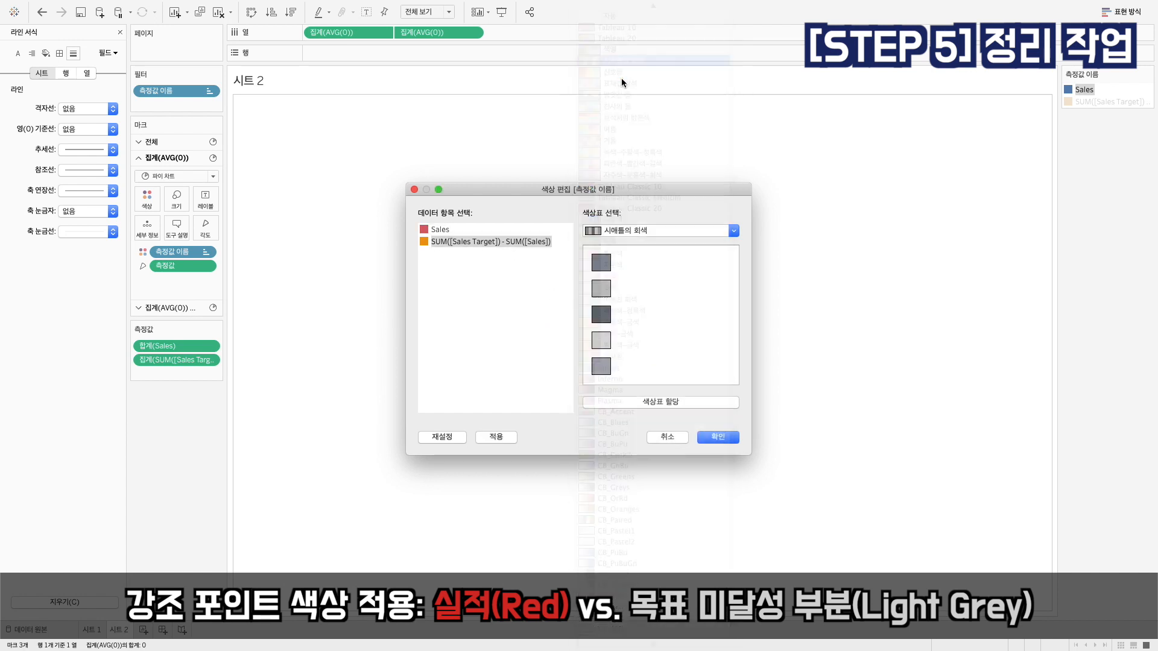
pyautogui.click(597, 339)
pyautogui.click(718, 437)
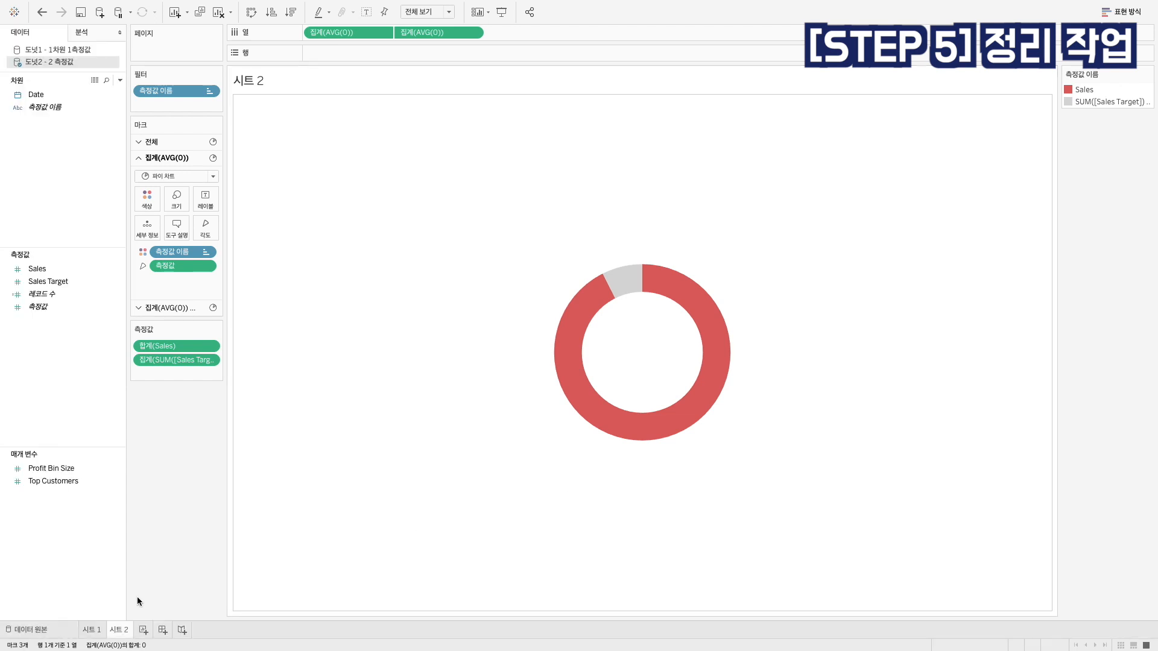
# Review the first donut chart on 시트 1 and the centre of the finished donut on 시트 2
pyautogui.click(91, 630)
pyautogui.moveTo(101, 633)
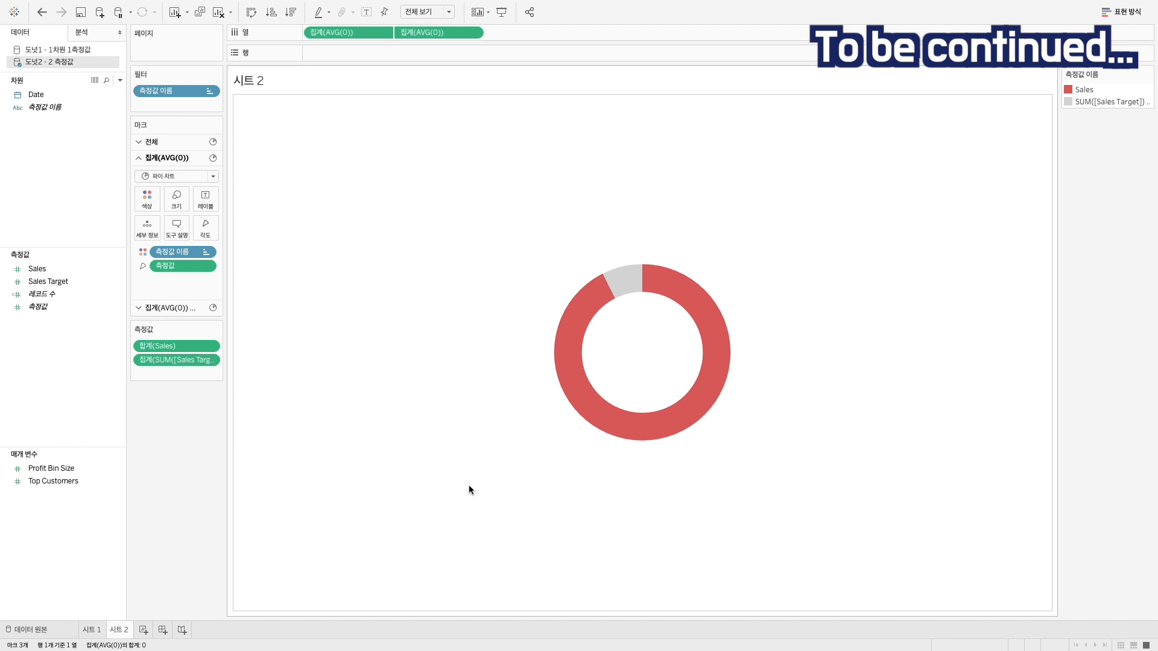
pyautogui.moveTo(600, 352)
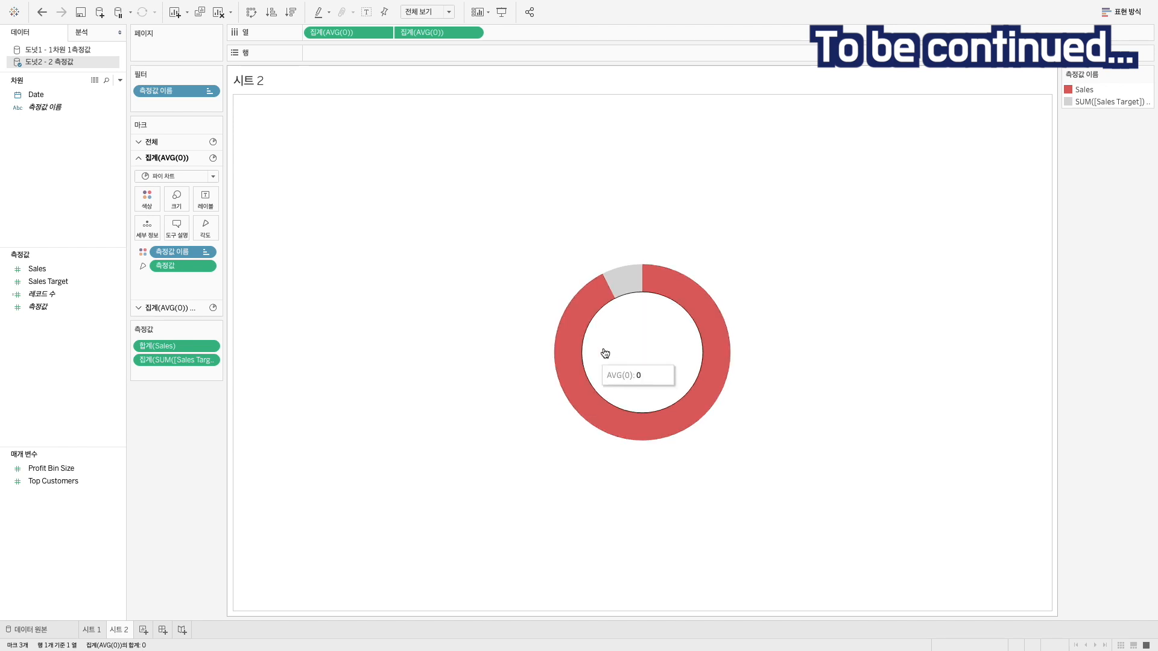